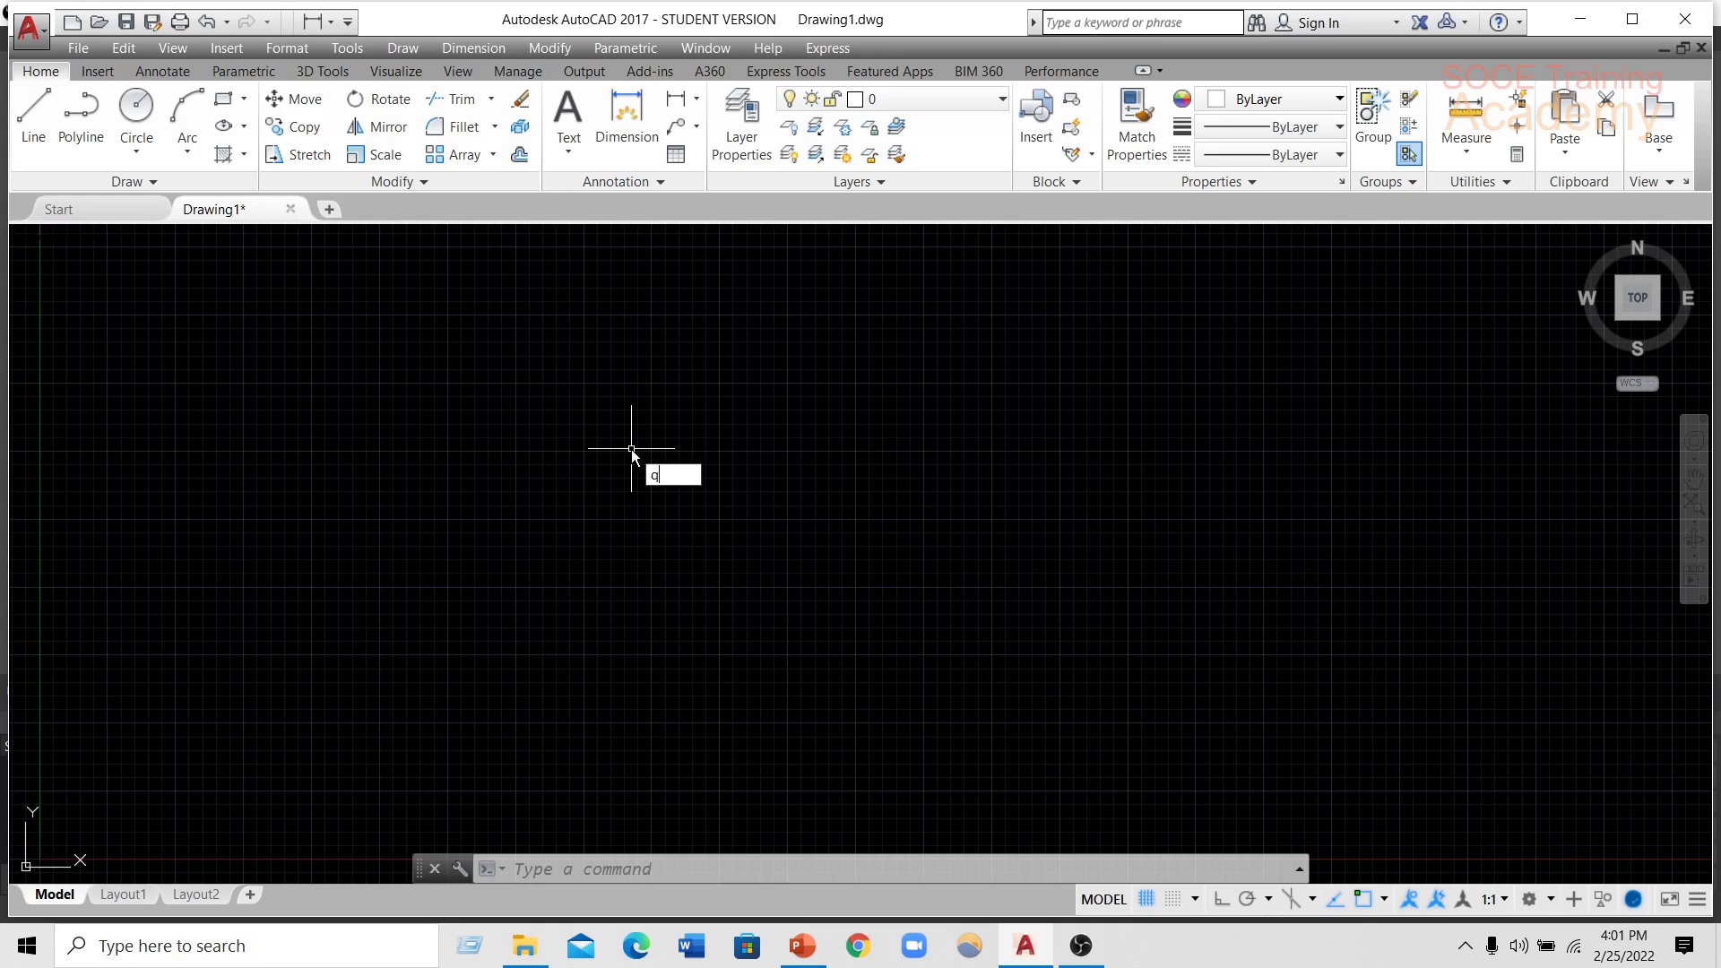
- Calculate 21+12 with the QuickCalc calculator, and close the calculator
{"action": "type", "text": "c"}
{"action": "key", "text": "Return"}
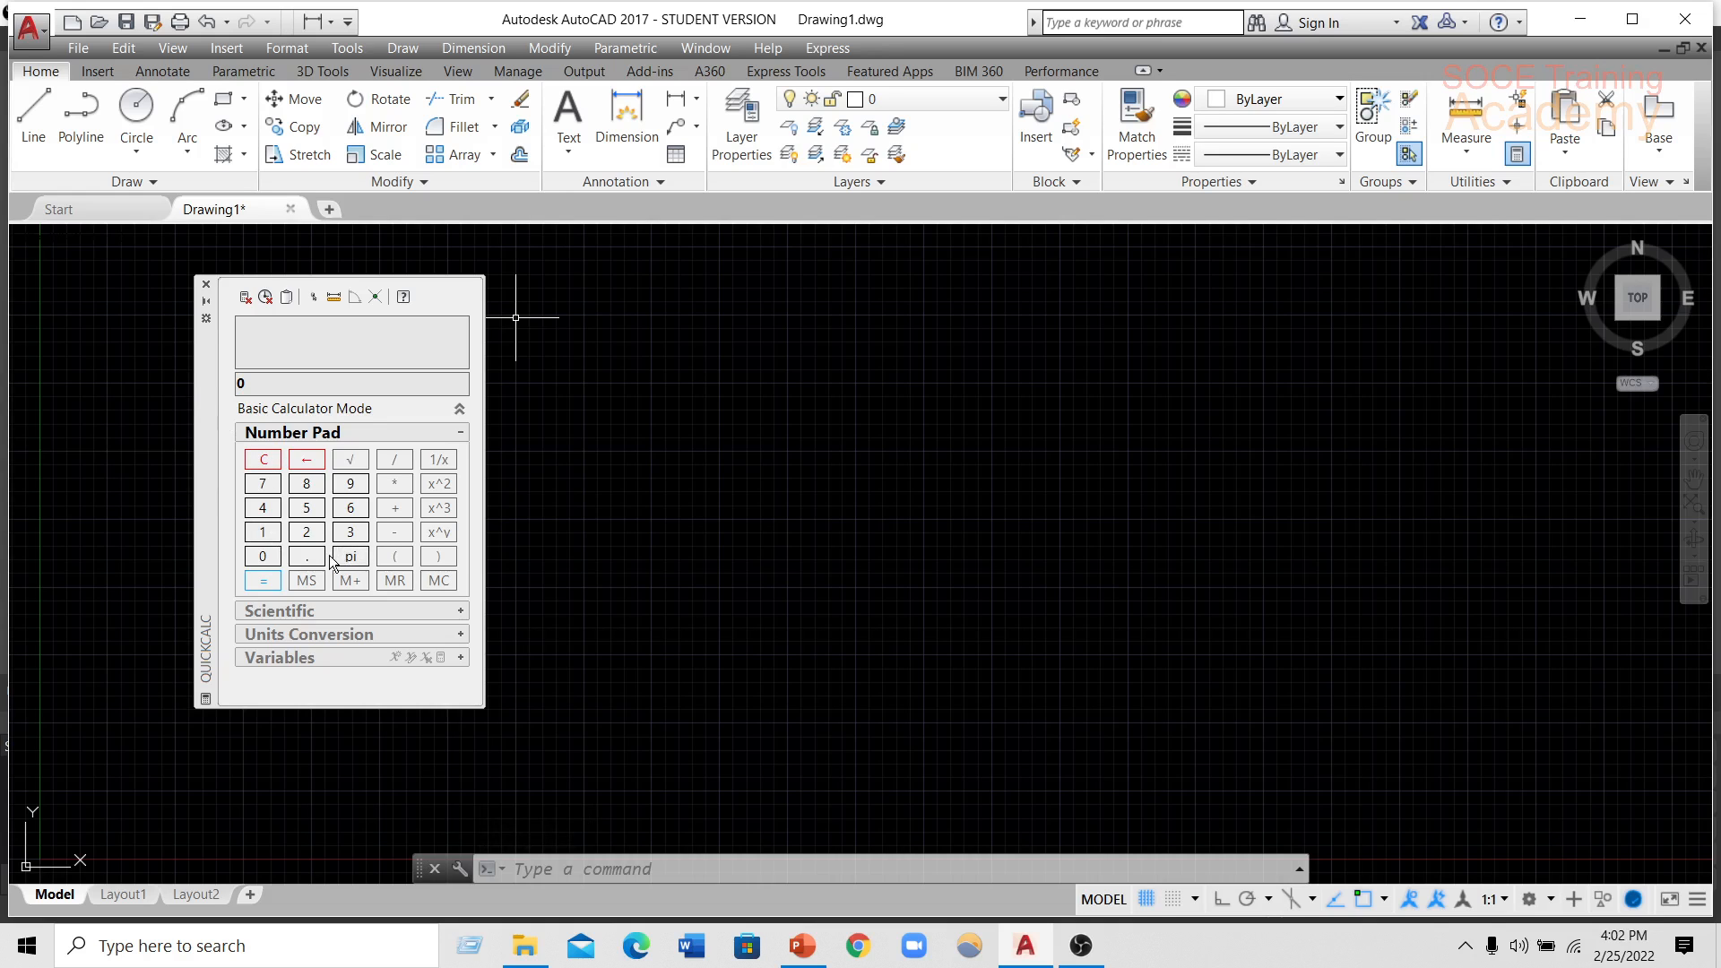
{"action": "left_click", "coordinate": [303, 535]}
{"action": "left_click", "coordinate": [263, 532]}
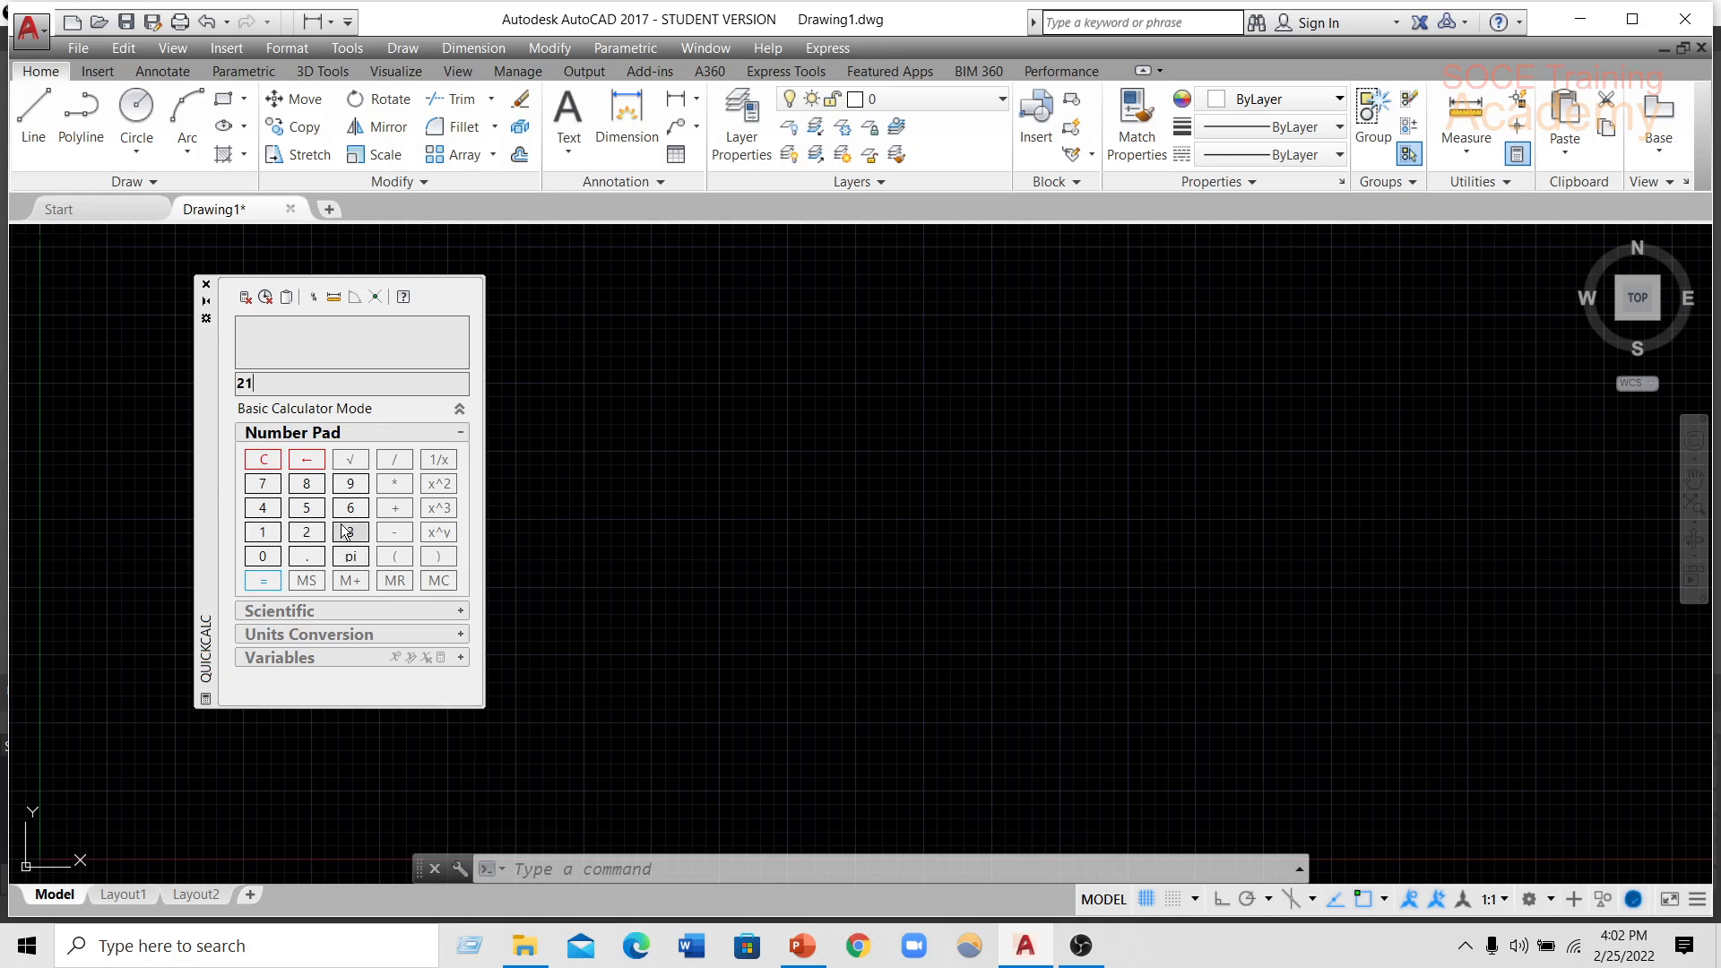
{"action": "left_click", "coordinate": [267, 534]}
{"action": "left_click", "coordinate": [303, 533]}
{"action": "left_click", "coordinate": [273, 579]}
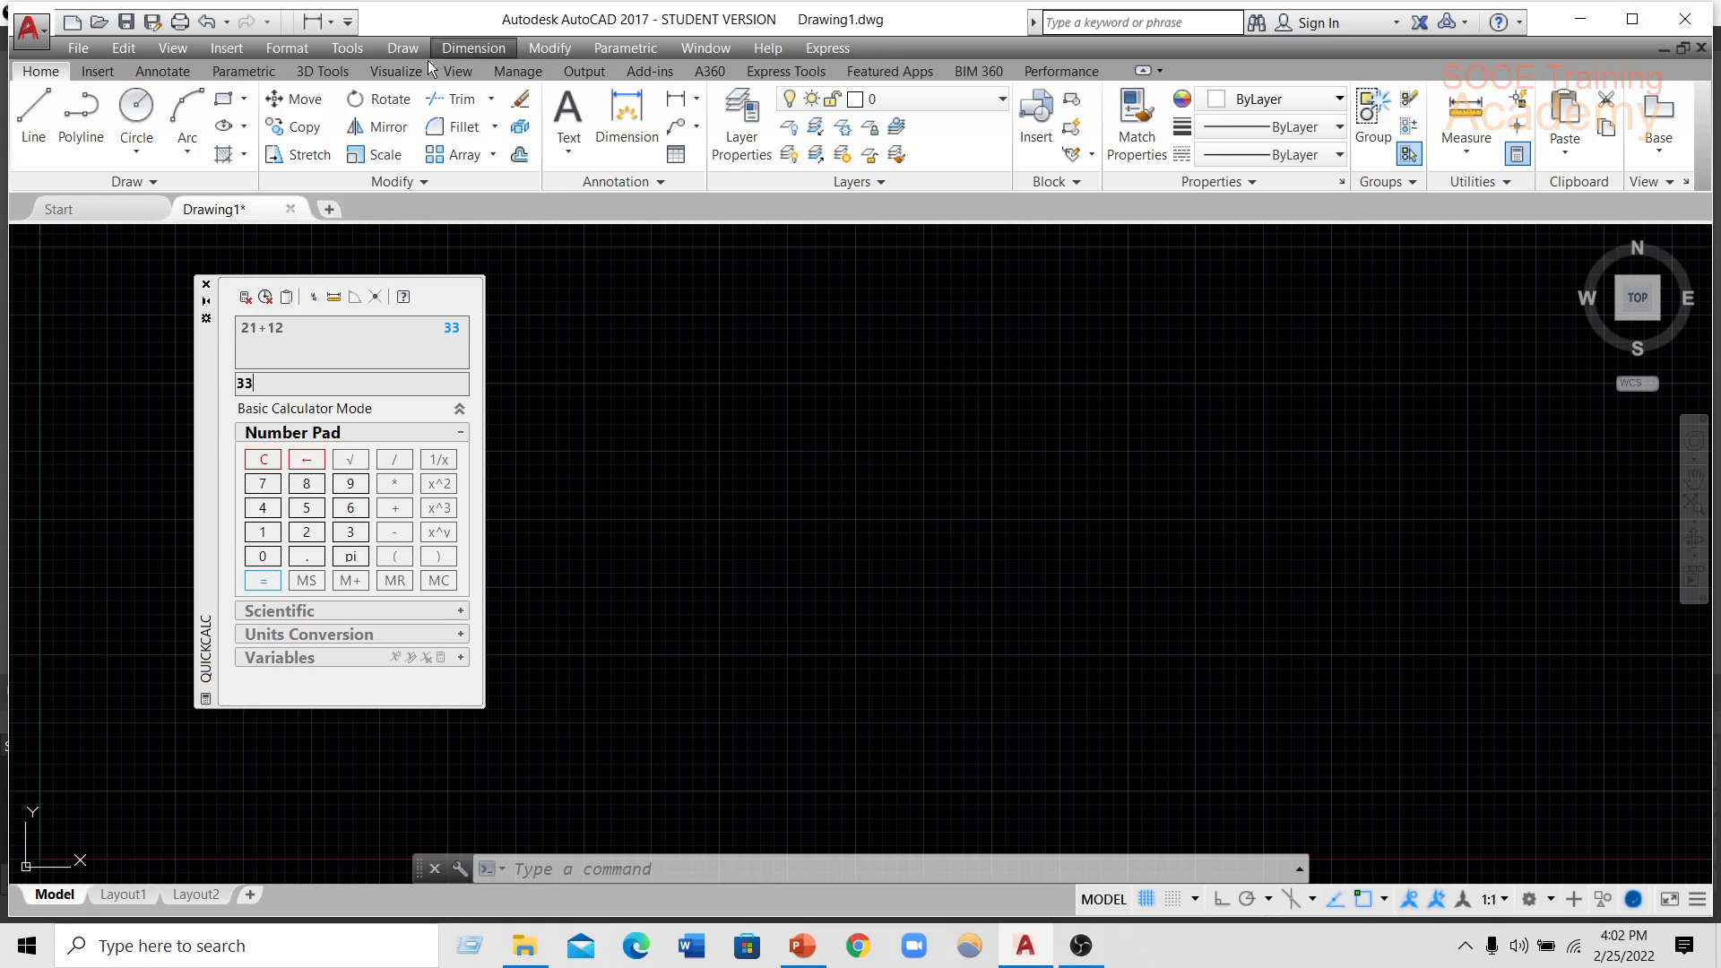
{"action": "left_click", "coordinate": [206, 285]}
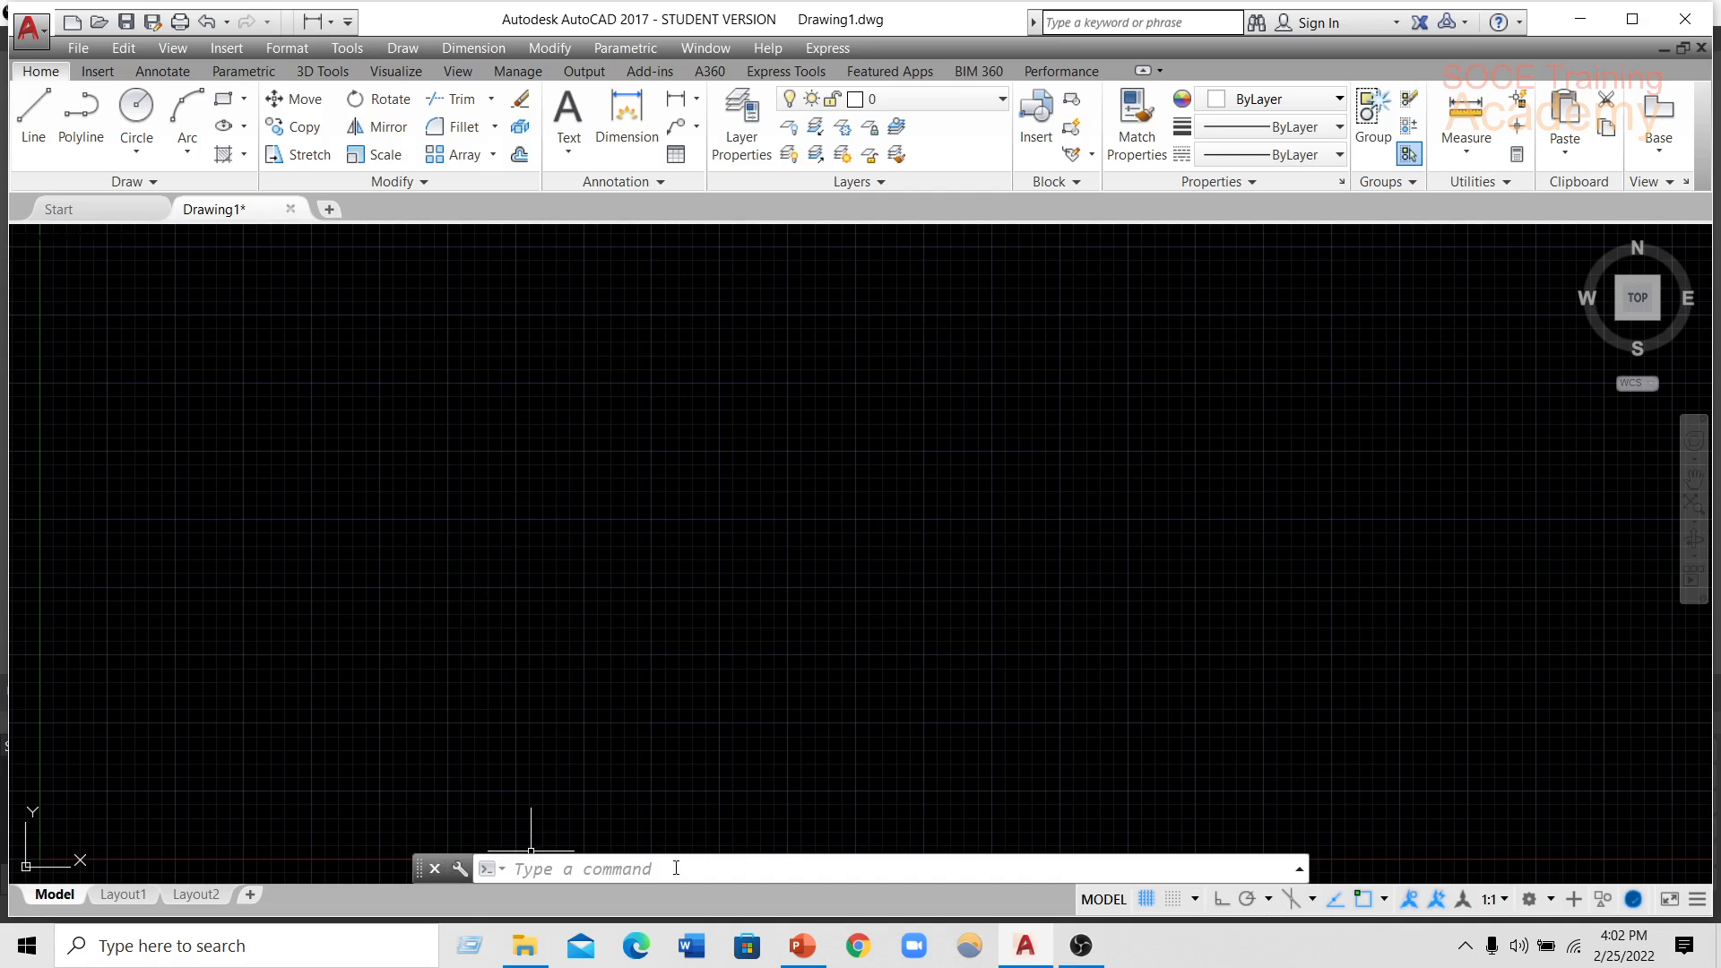
- Close the Command Line window, confirming the closure, and display it again
{"action": "left_click", "coordinate": [435, 867]}
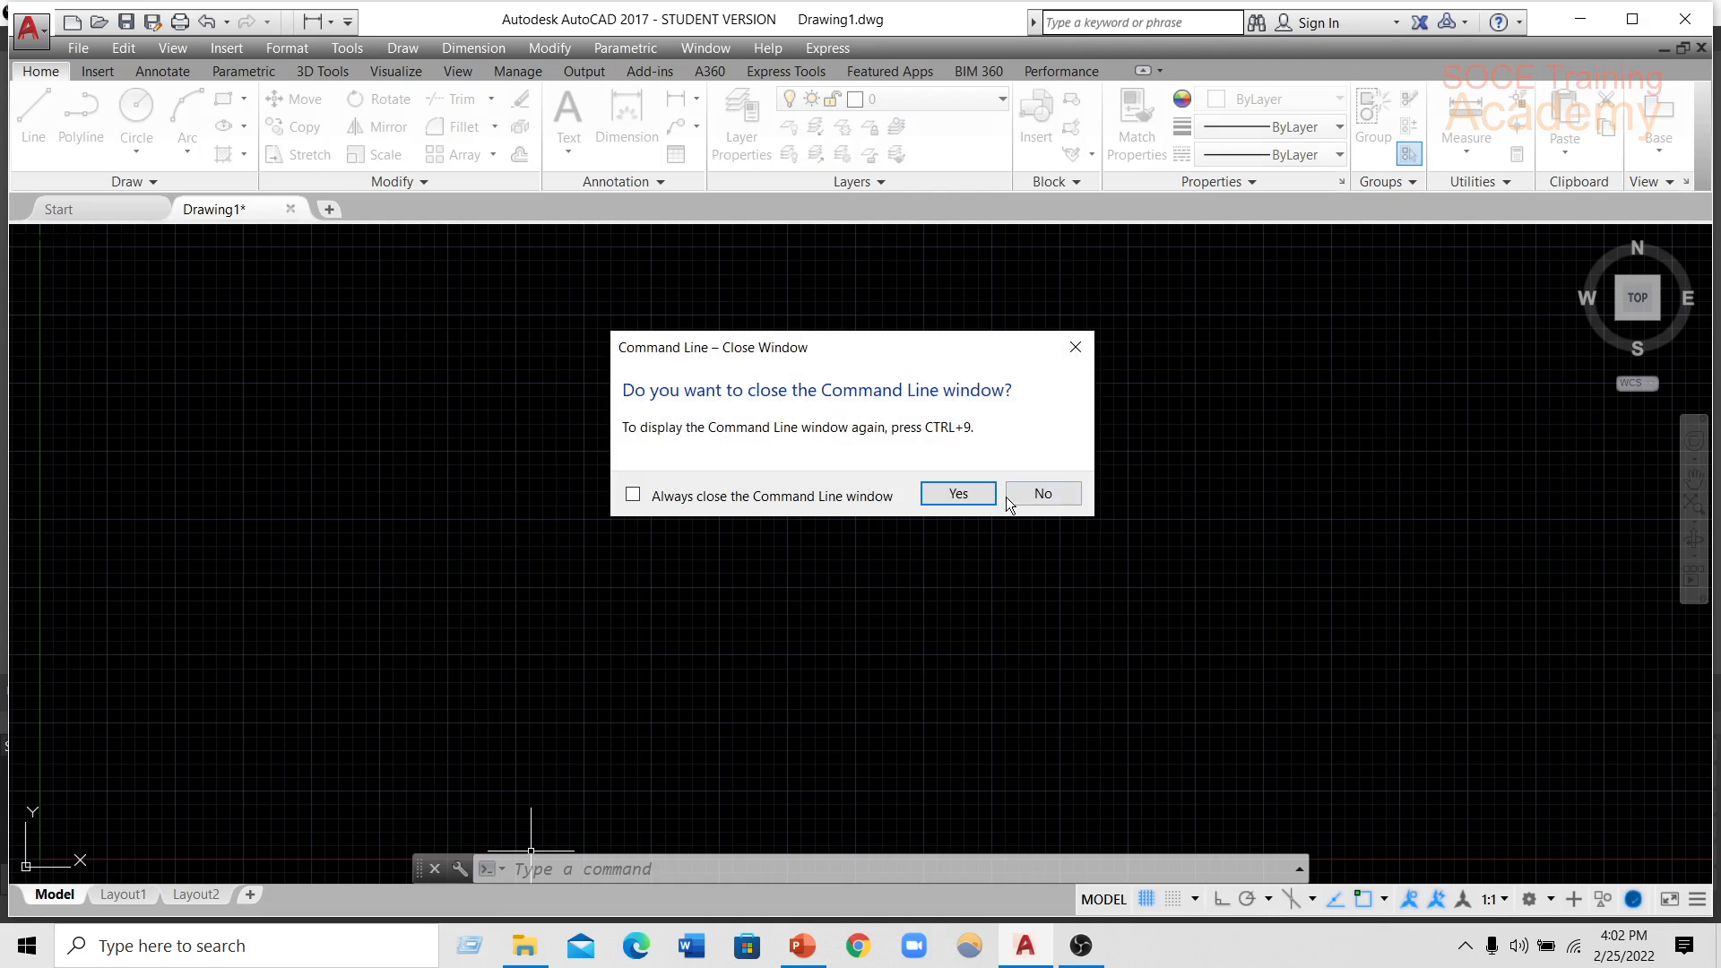
{"action": "left_click", "coordinate": [957, 493]}
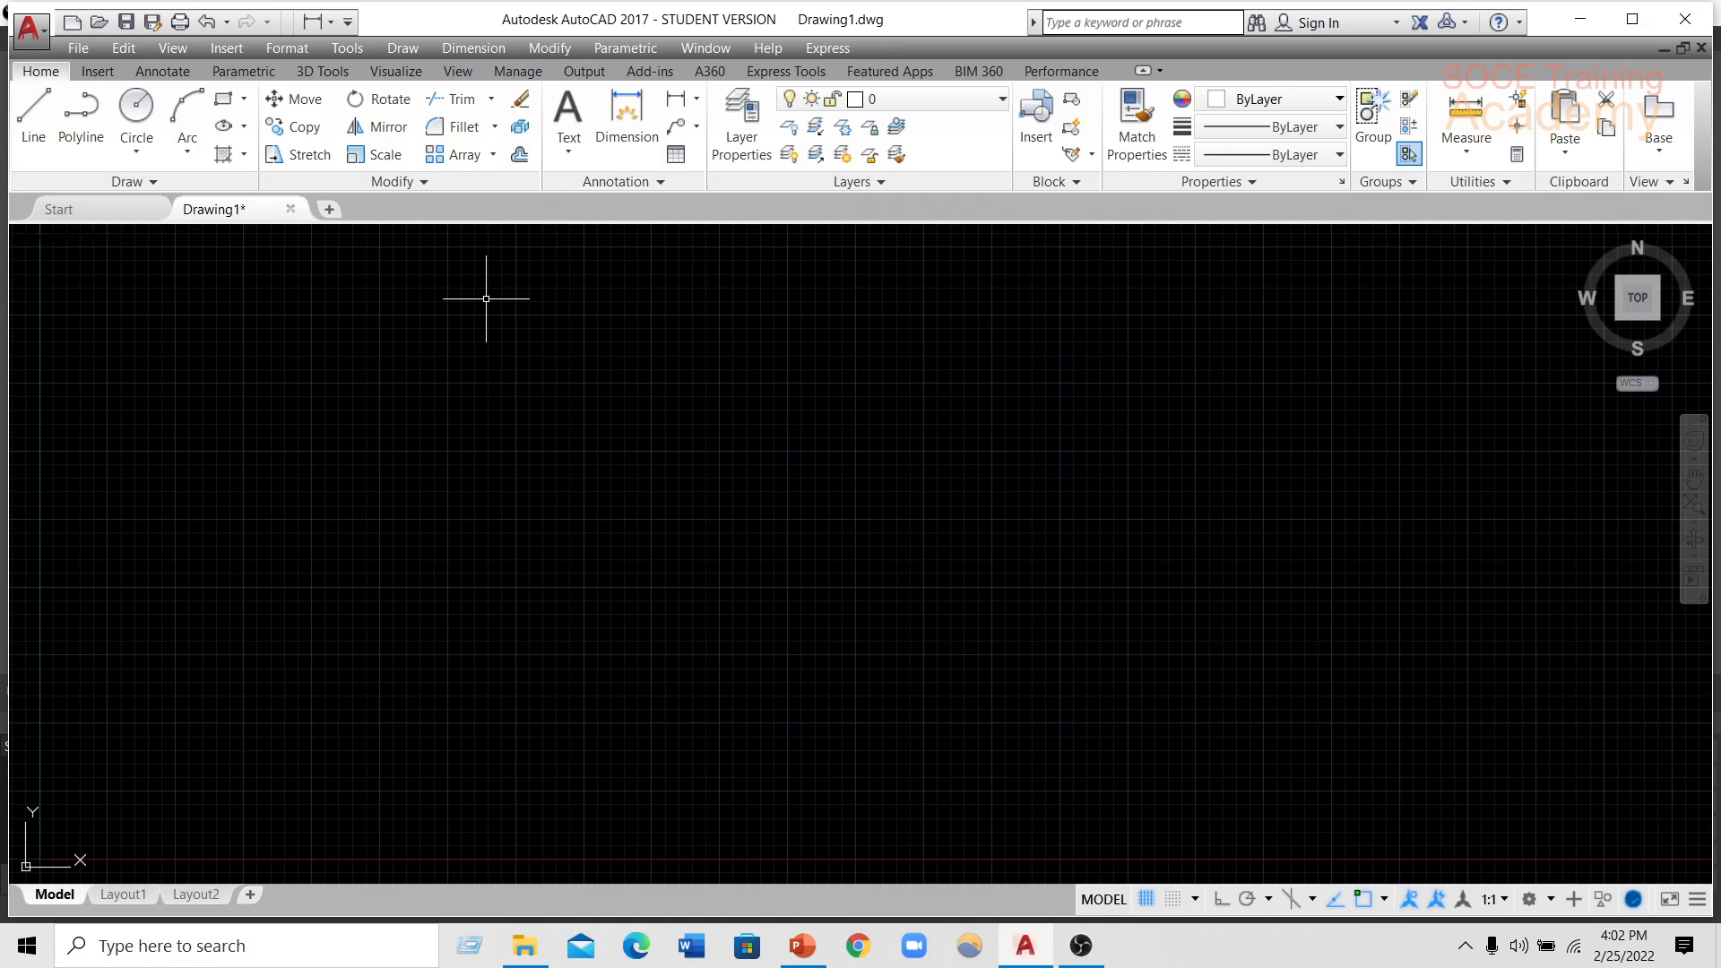
{"action": "left_click", "coordinate": [349, 47]}
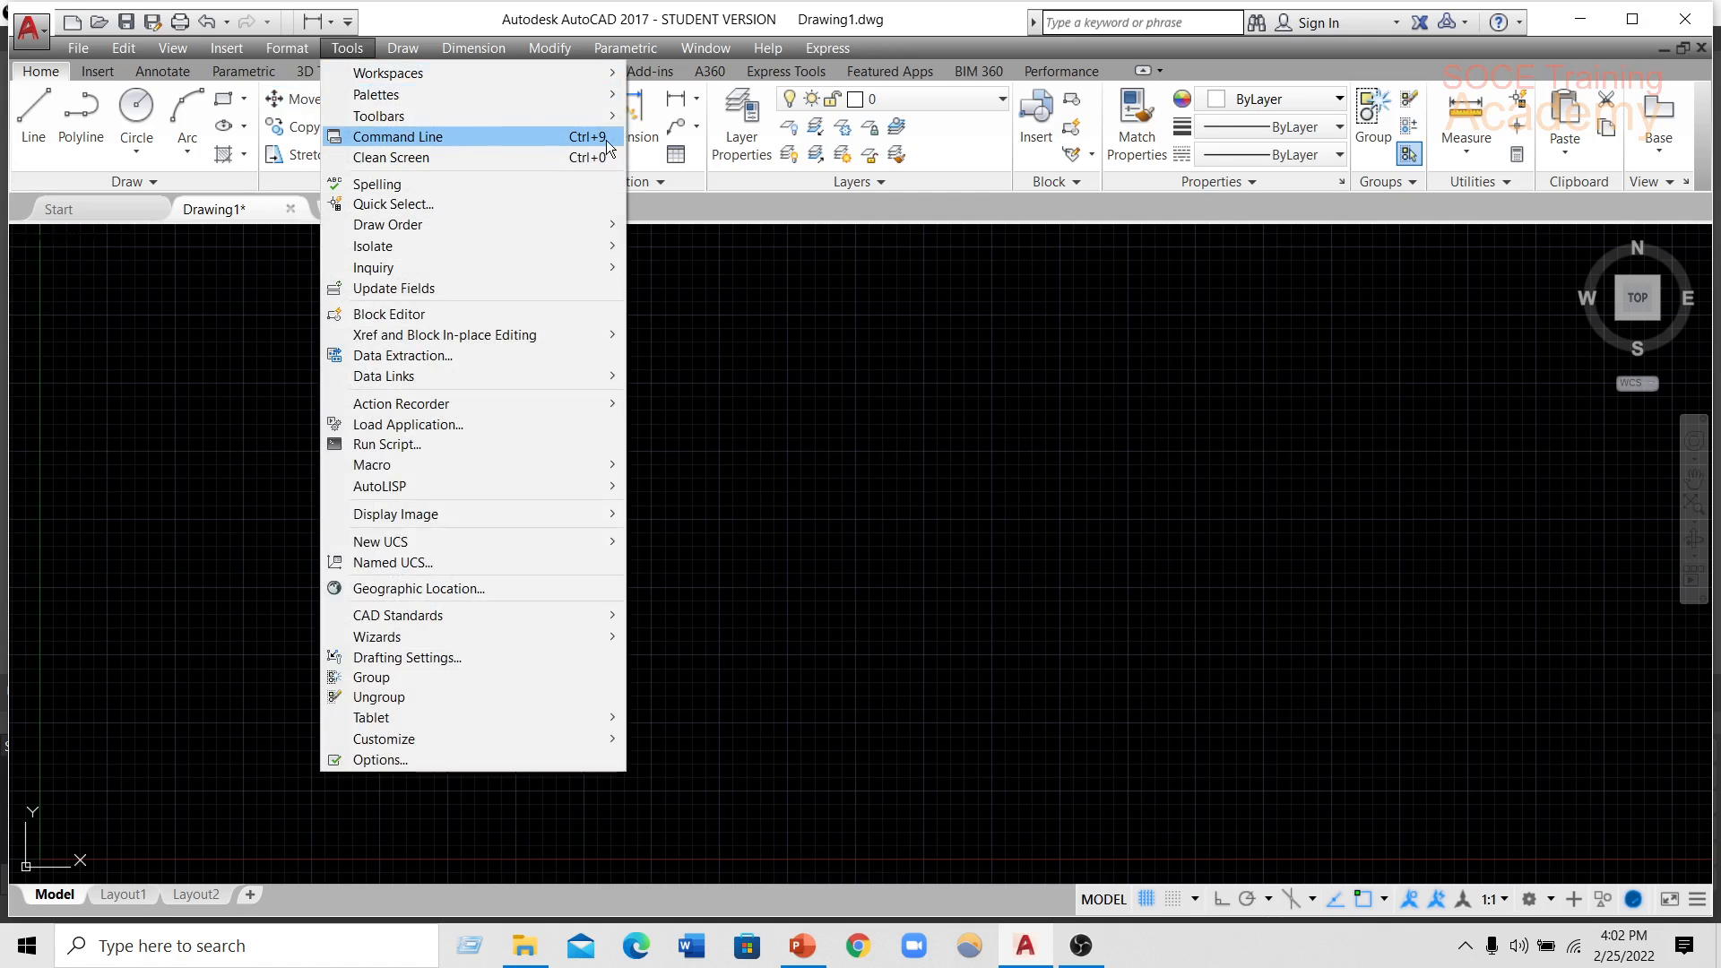
{"action": "left_click", "coordinate": [502, 140]}
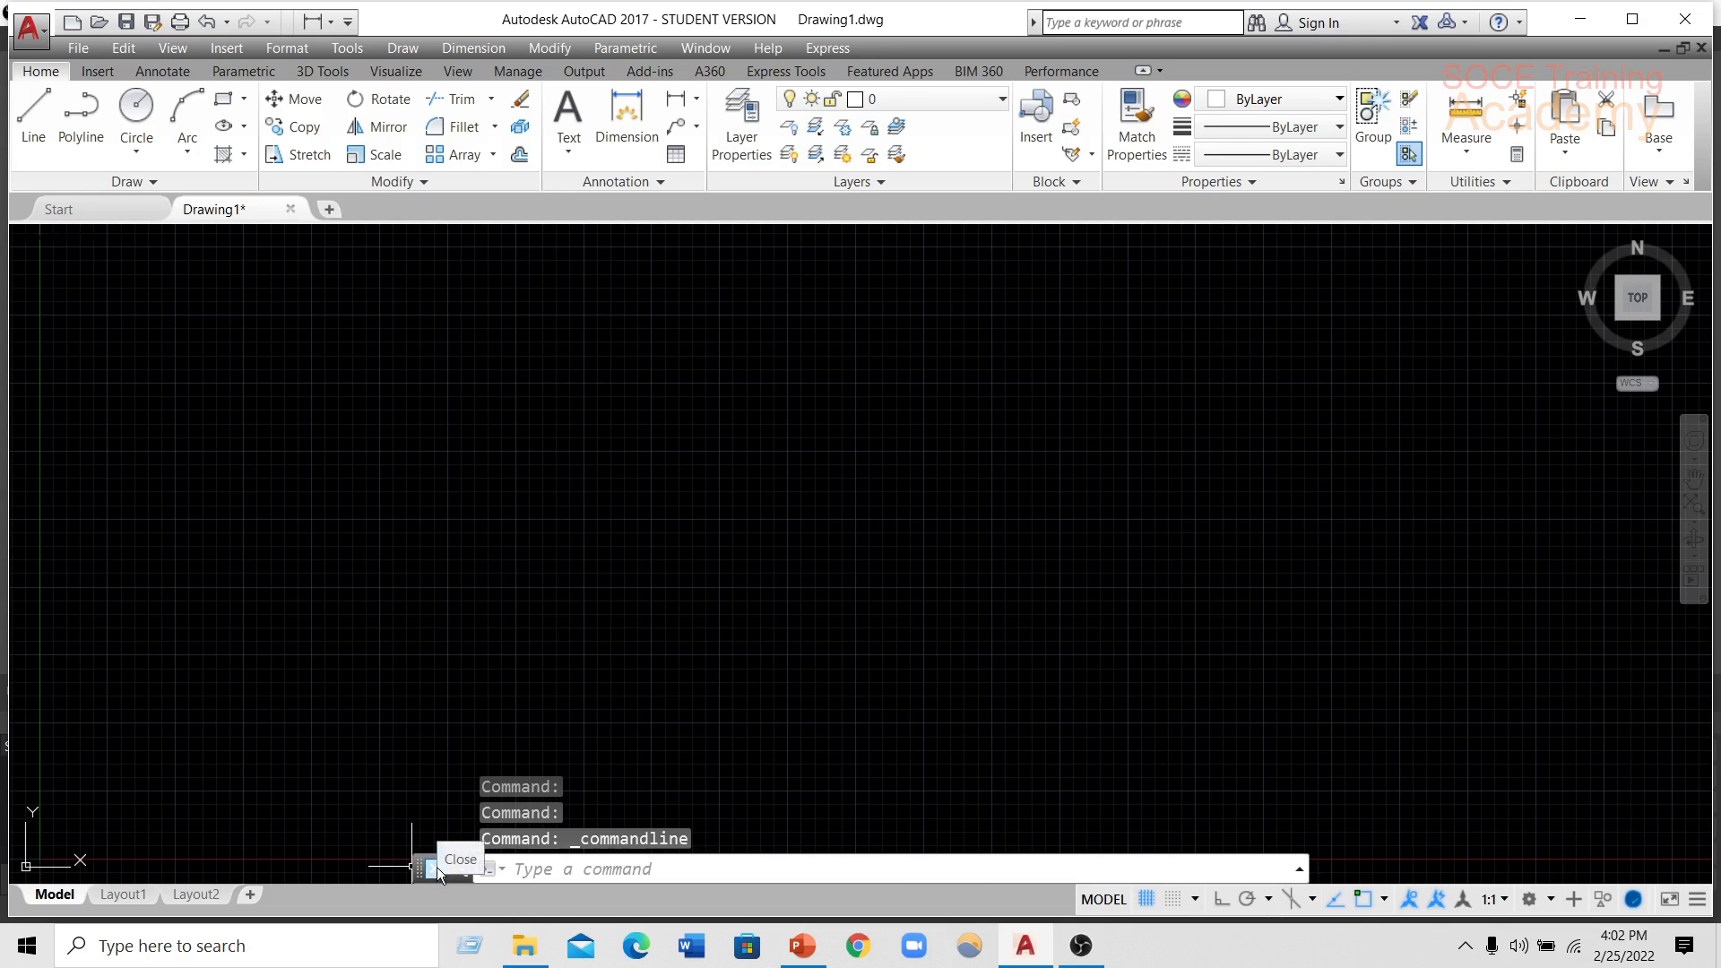
- Toggle the Command Line display off and back on
{"action": "left_click", "coordinate": [338, 47]}
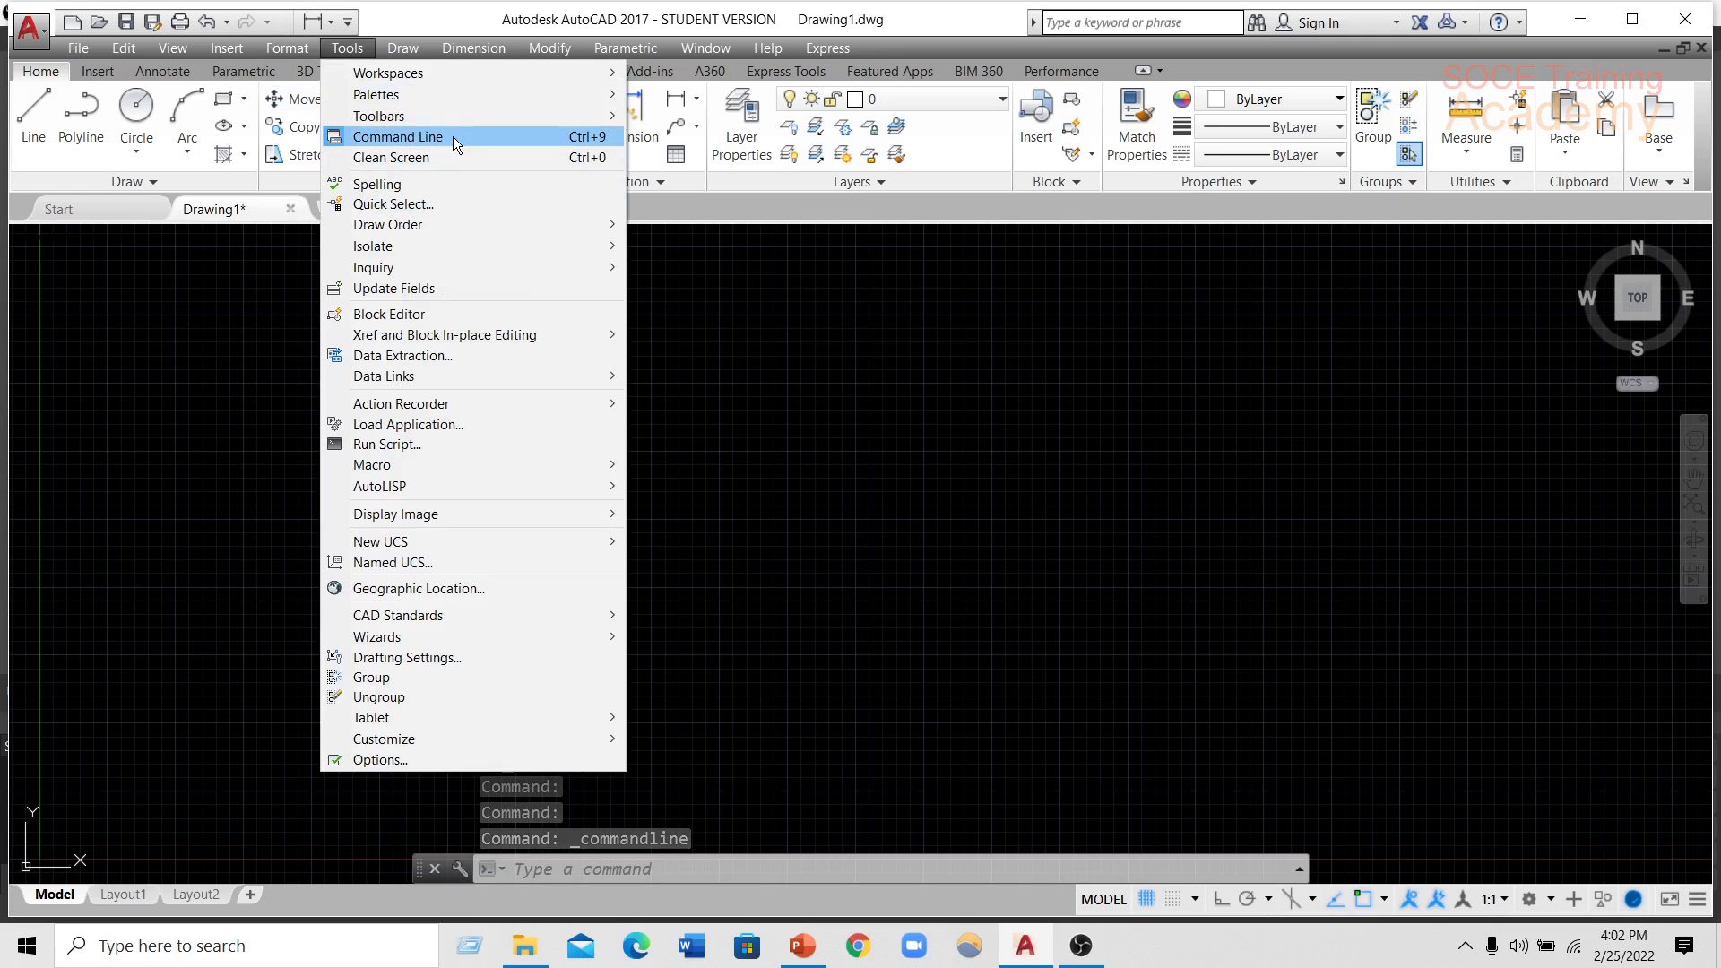
{"action": "left_click", "coordinate": [453, 136]}
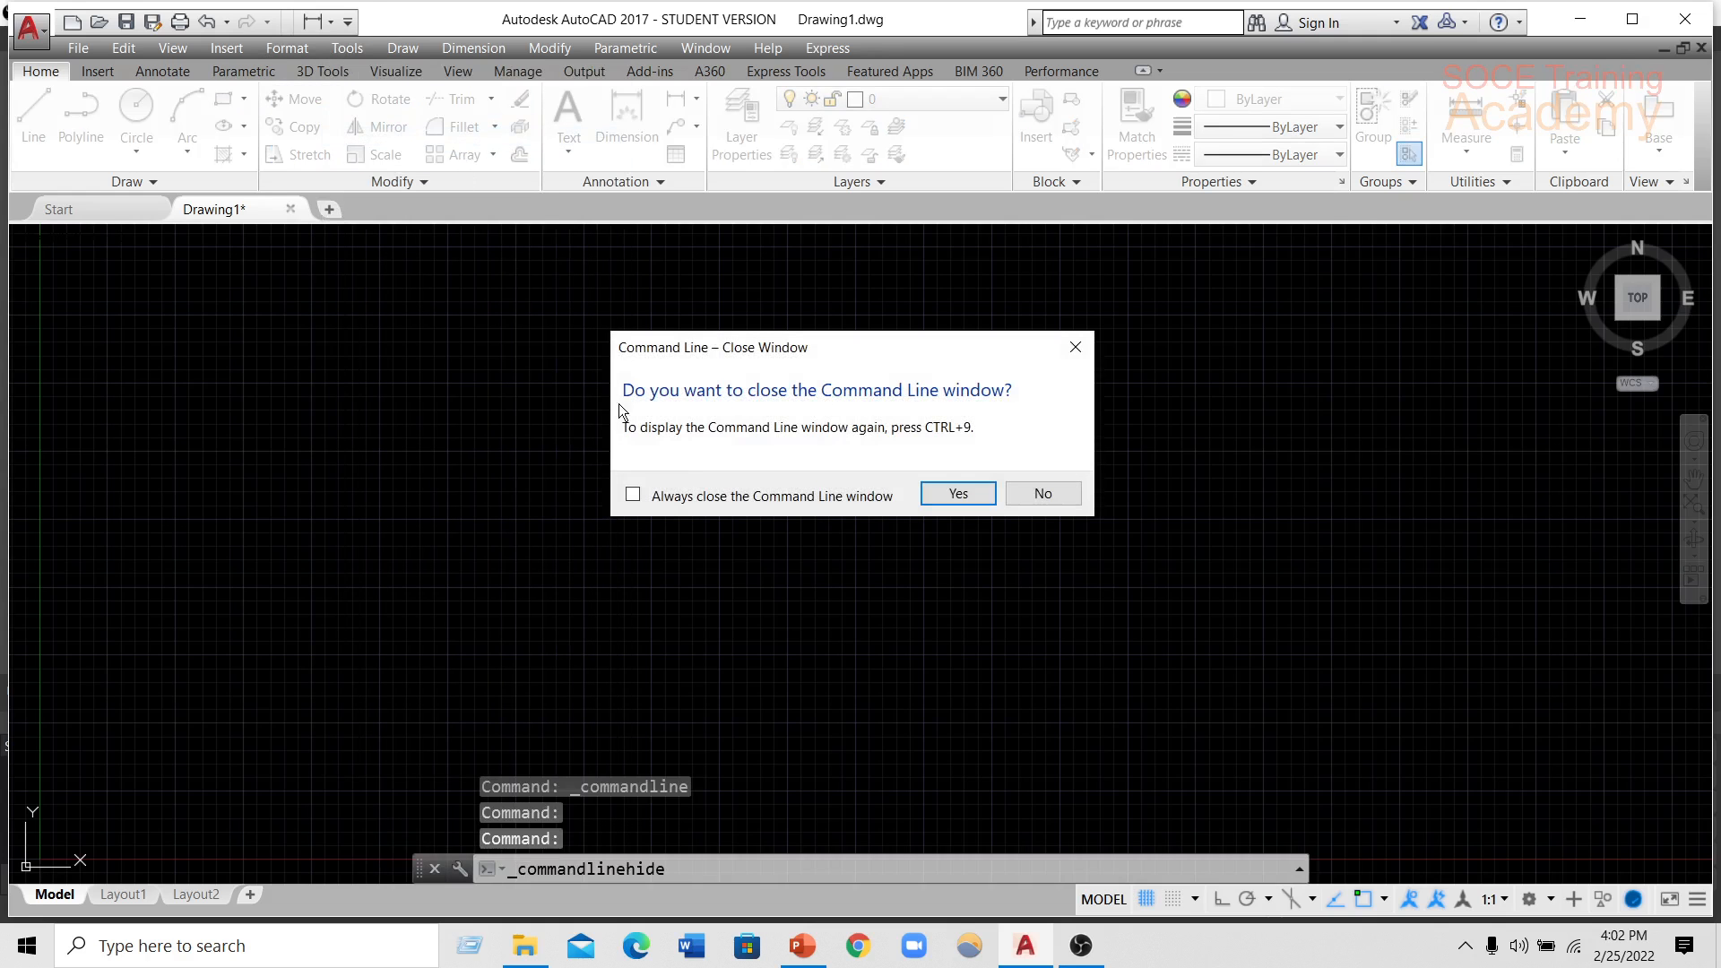
{"action": "left_click", "coordinate": [977, 493]}
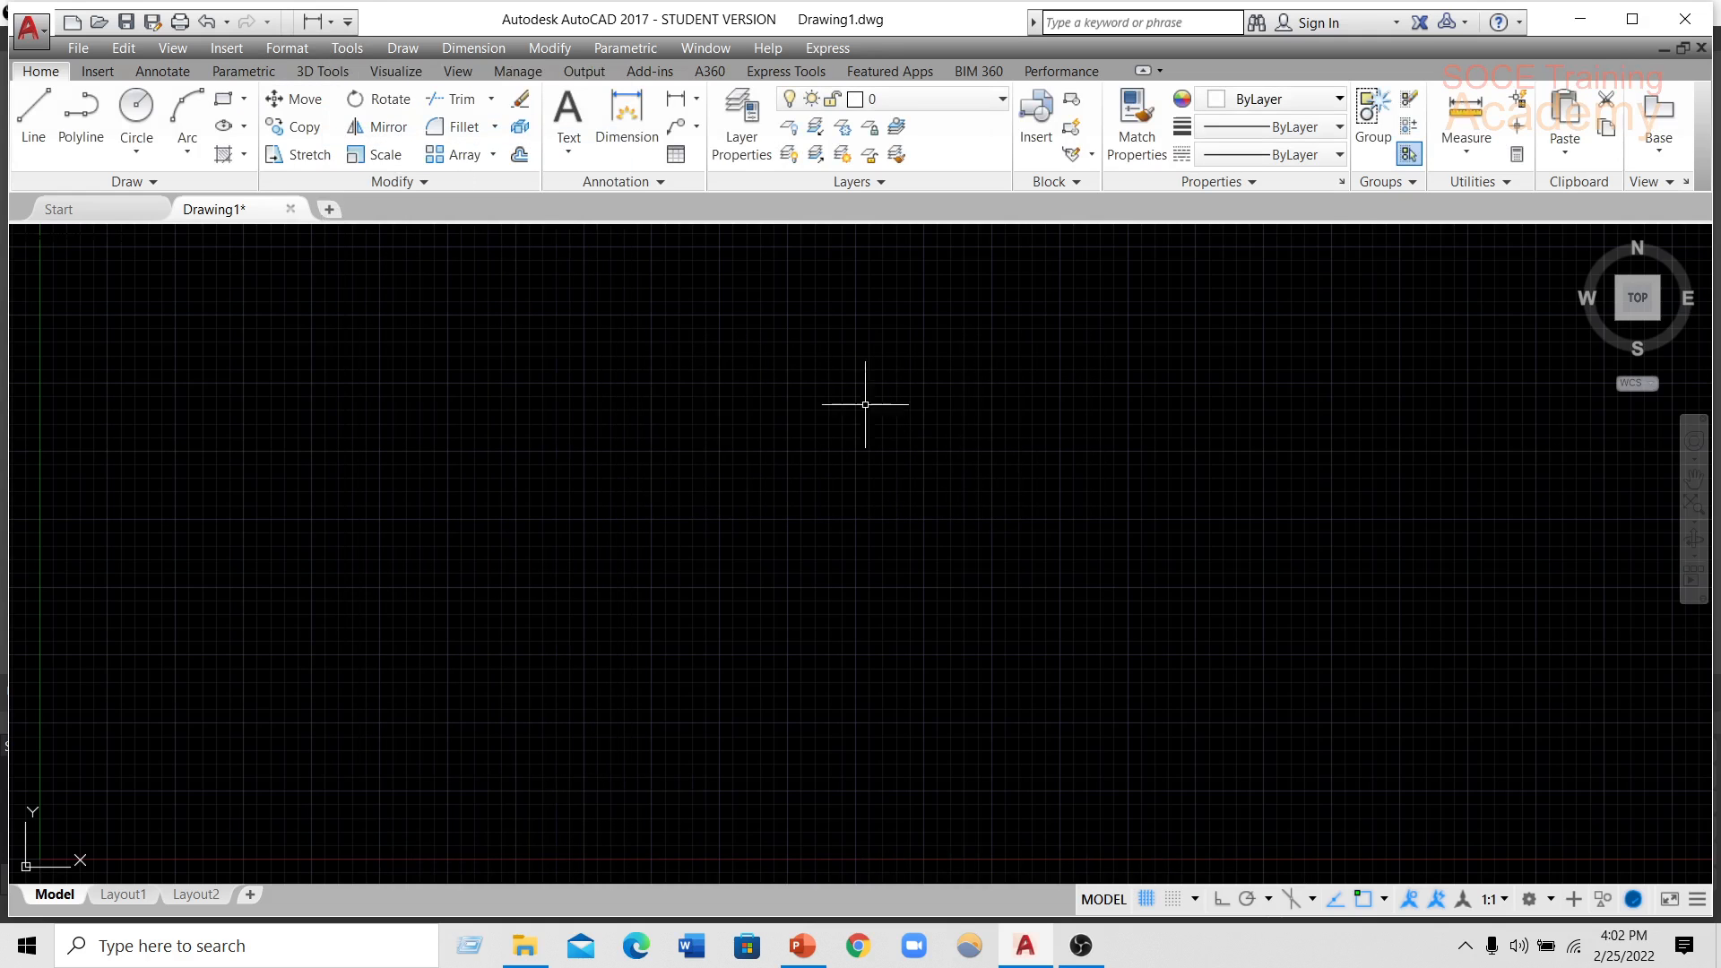
{"action": "left_click", "coordinate": [347, 47]}
{"action": "left_click", "coordinate": [413, 139]}
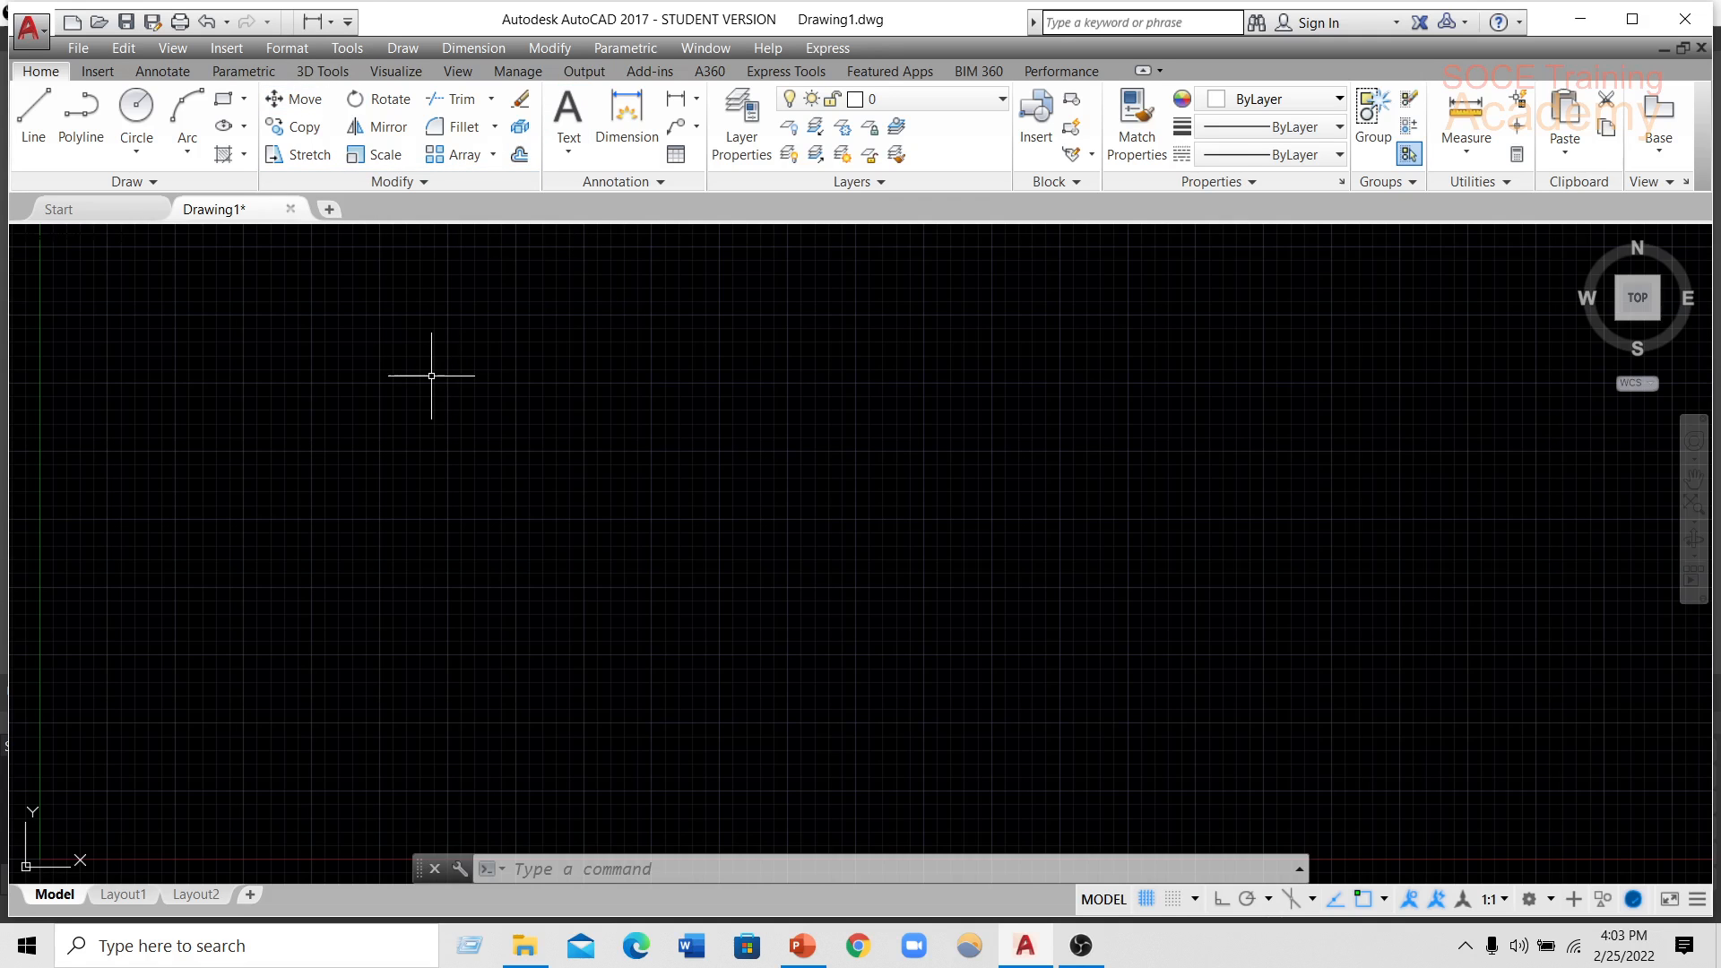
- Switch the workspace to Clean Screen and restore the normal interface
{"action": "left_click", "coordinate": [347, 47]}
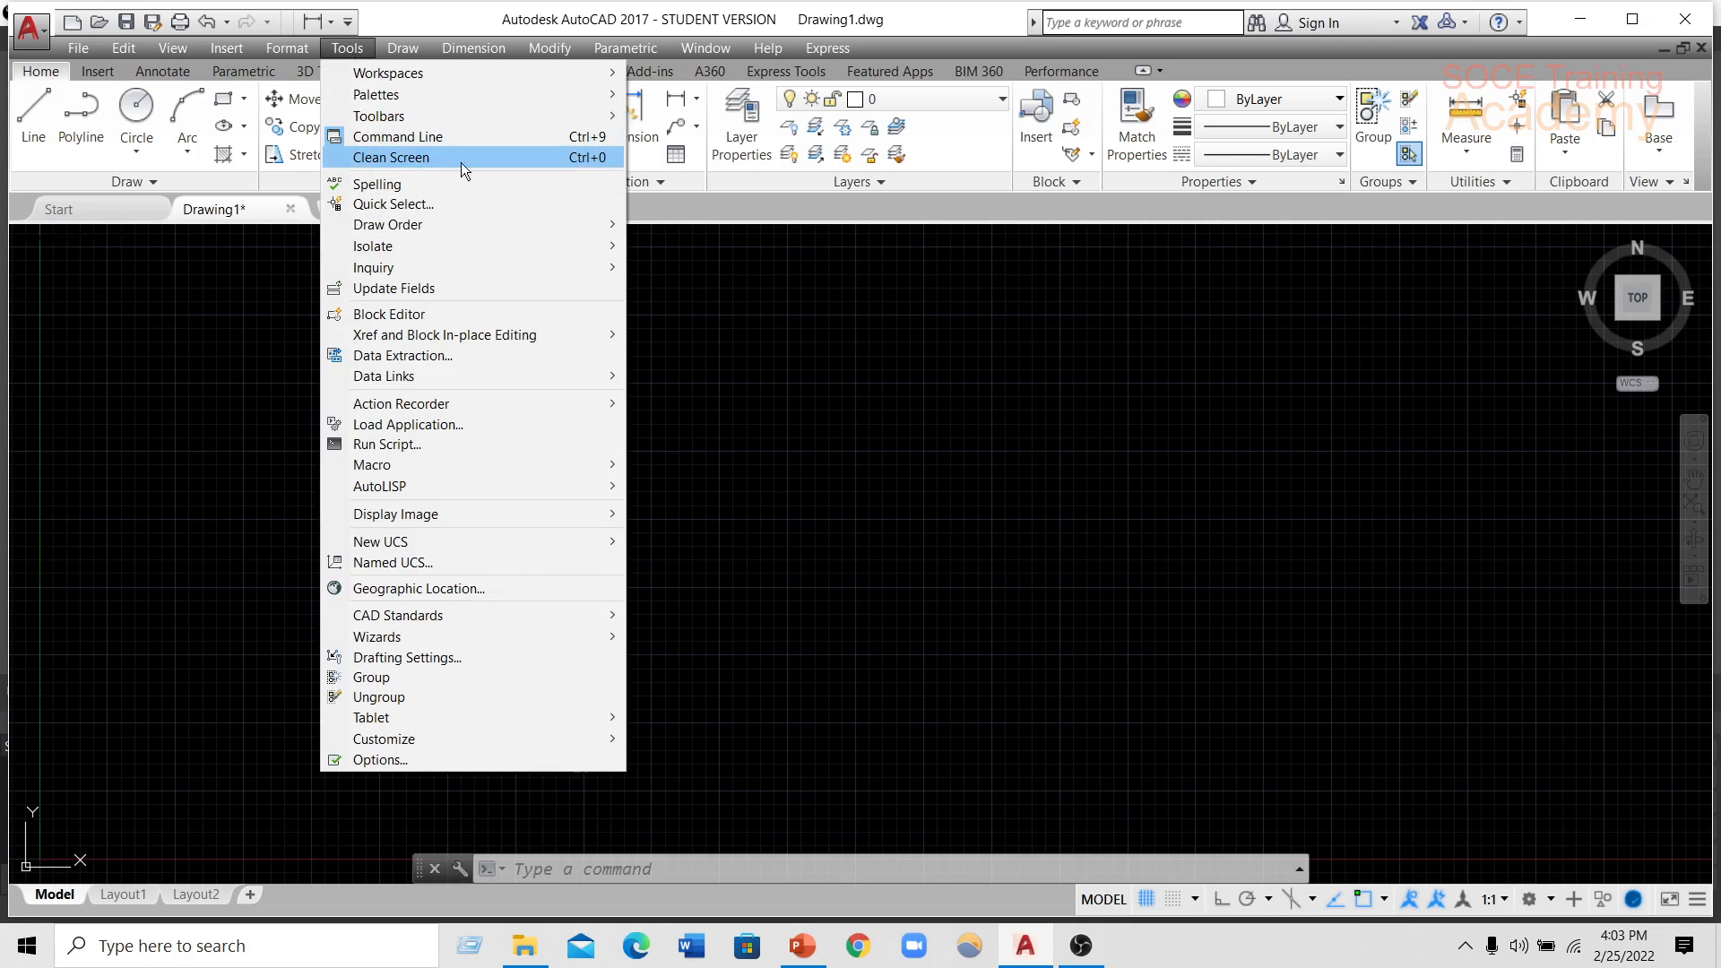
{"action": "left_click", "coordinate": [412, 160]}
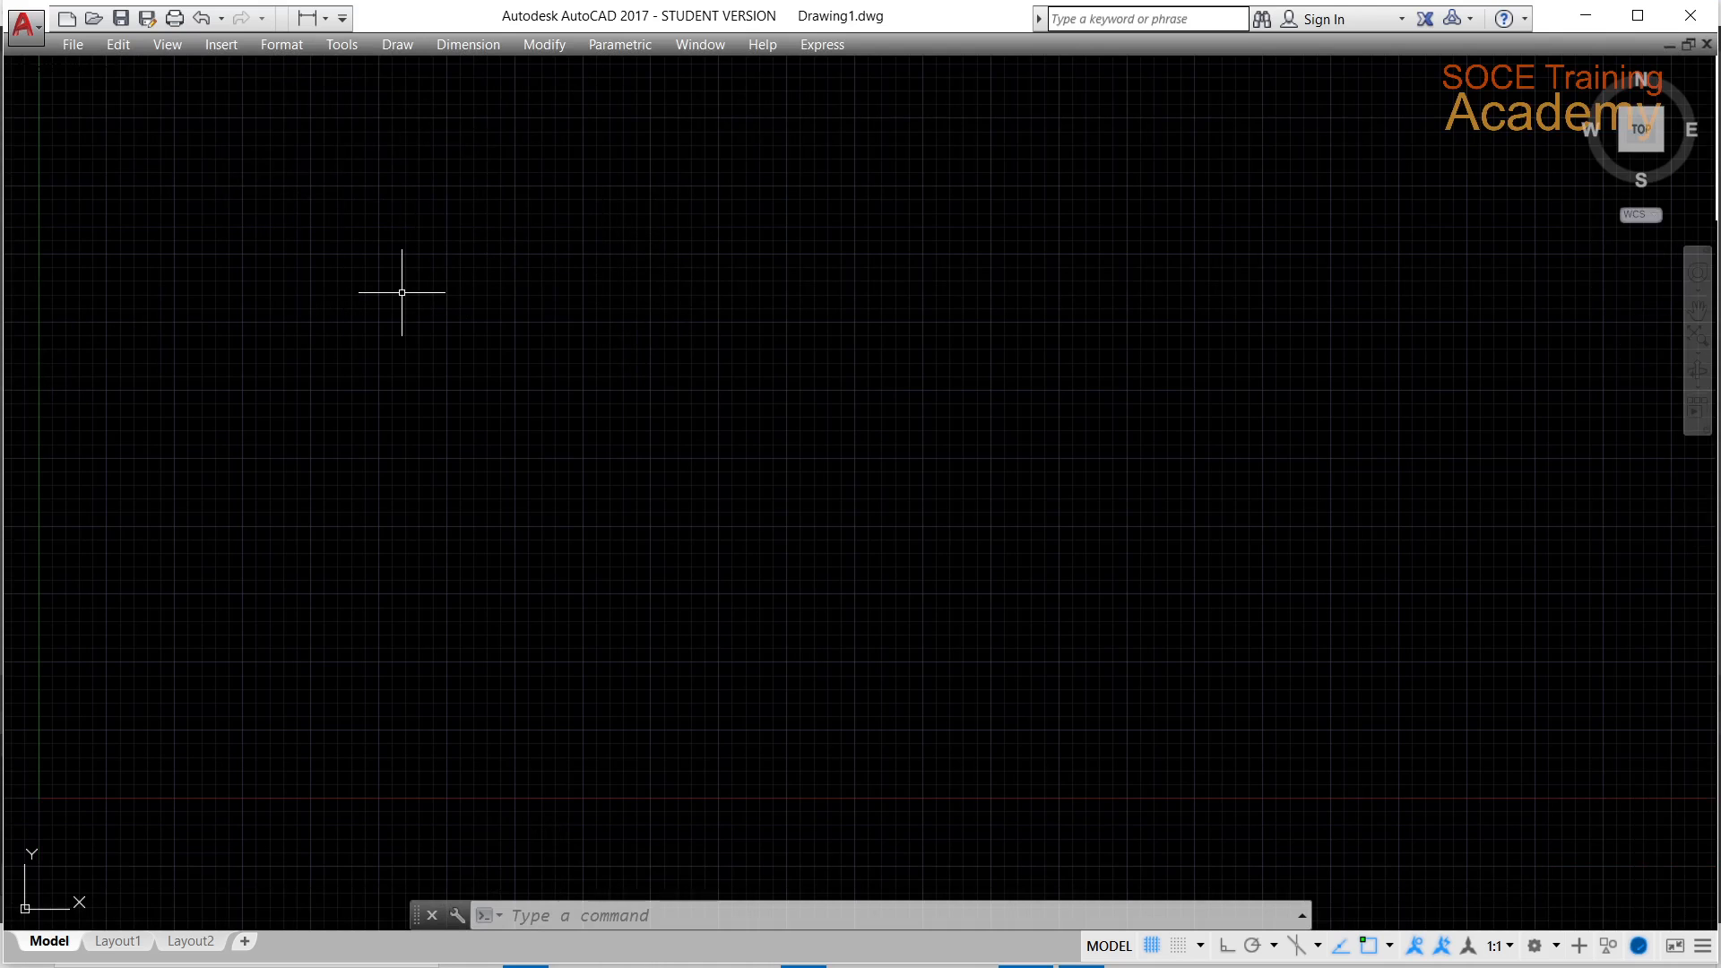
{"action": "left_click", "coordinate": [345, 44]}
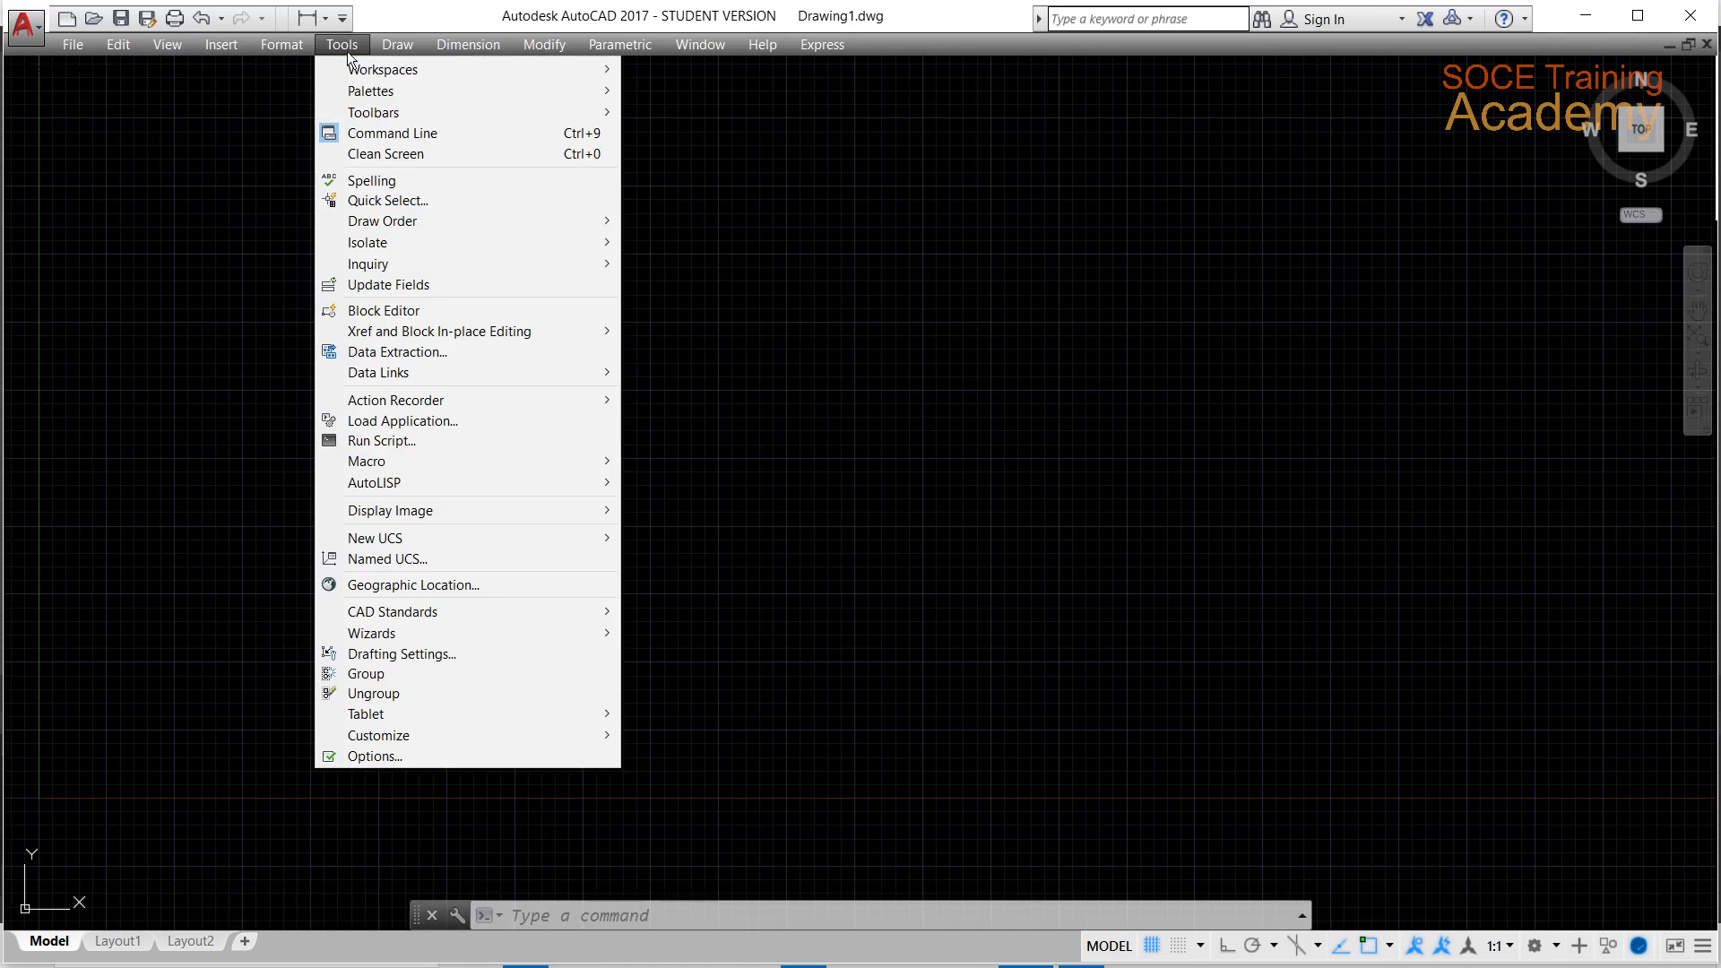
{"action": "left_click", "coordinate": [411, 163]}
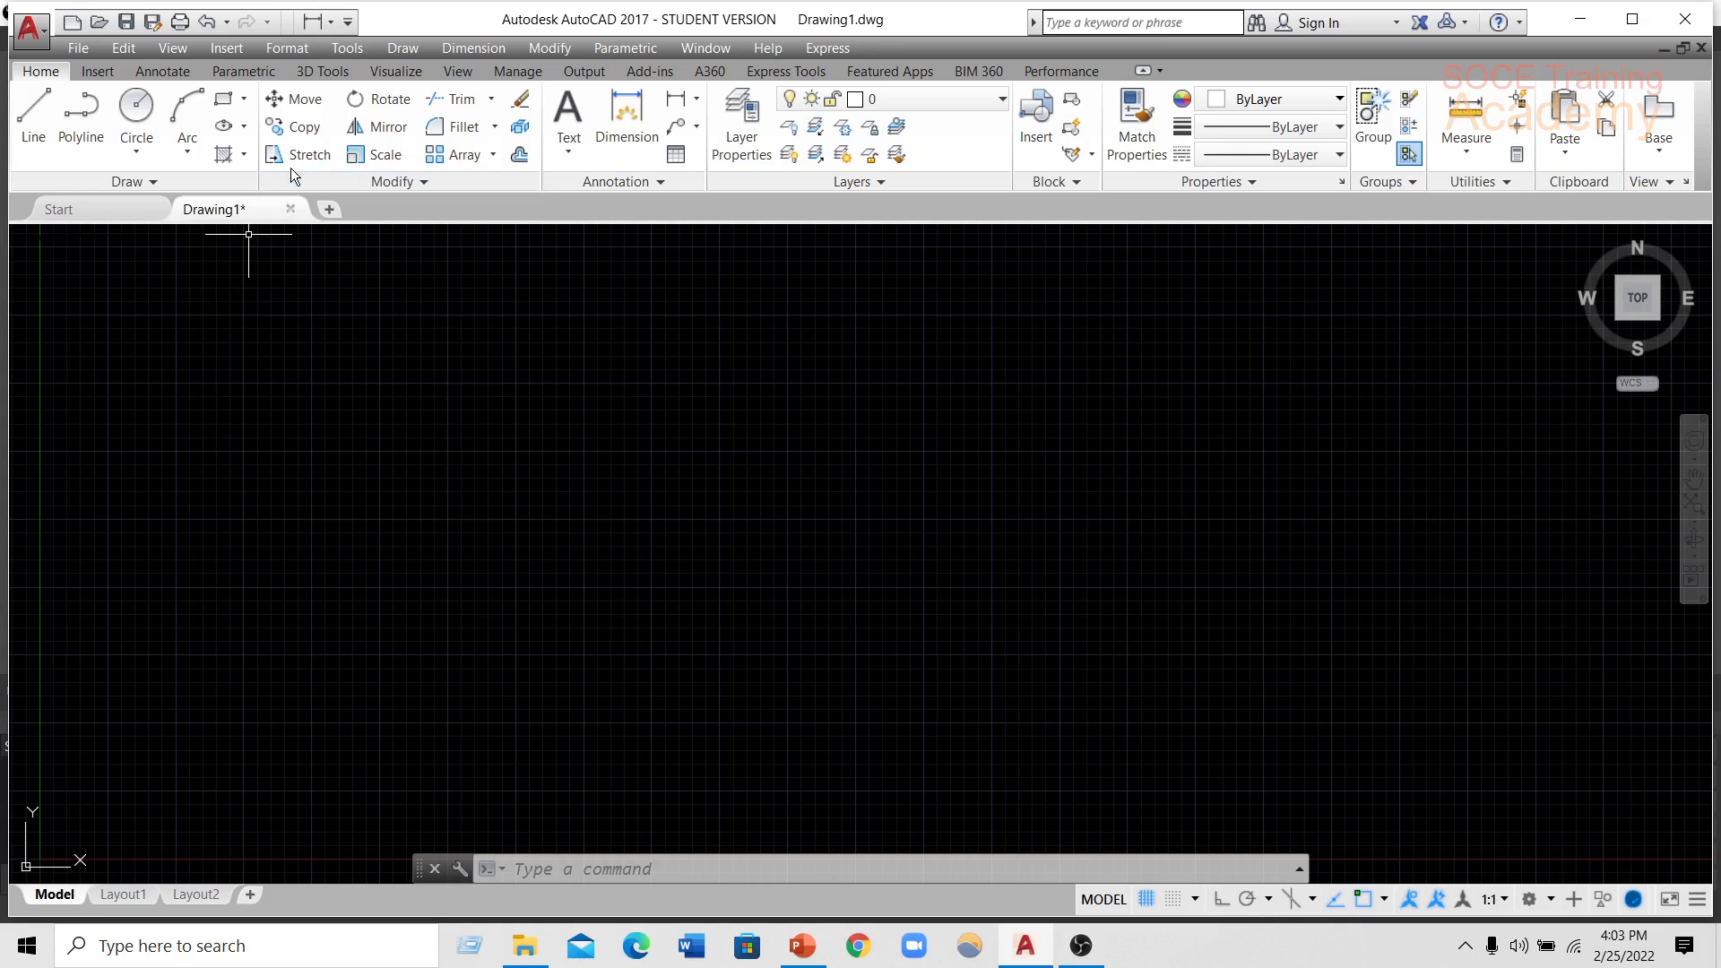
- Draw three separate circles in a triangular arrangement, the upper two with radii of about 2.93 and 2.75 and a slightly smaller one below
{"action": "left_click", "coordinate": [137, 114]}
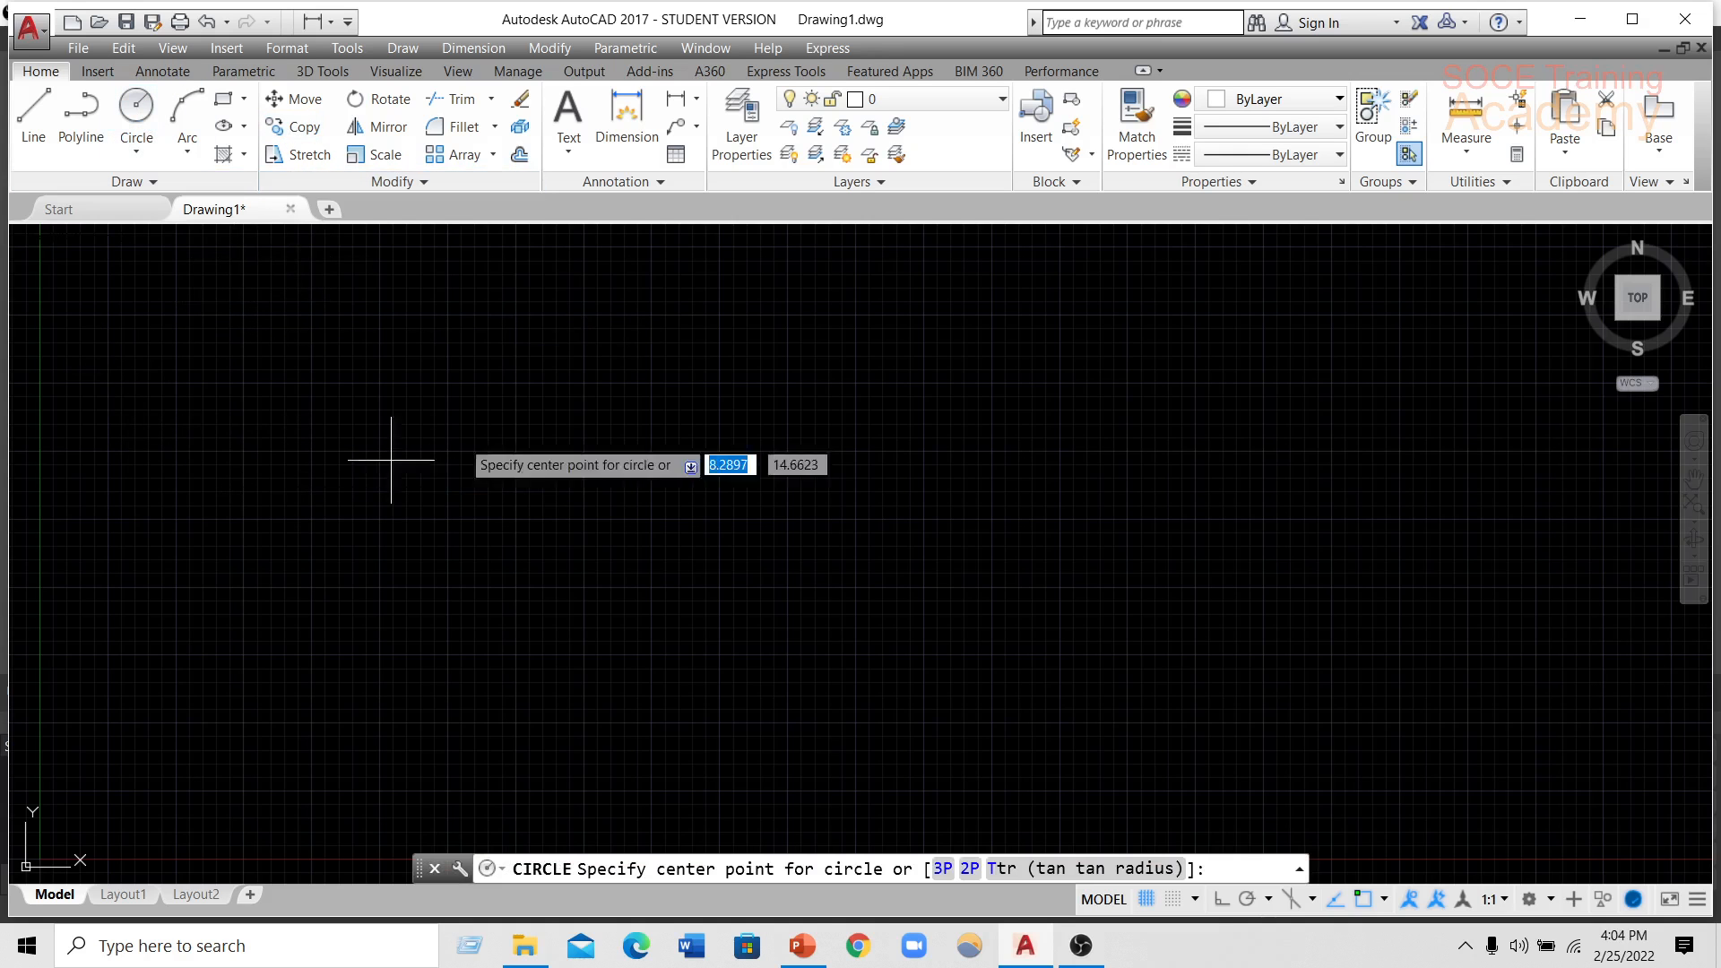
{"action": "left_click", "coordinate": [289, 444]}
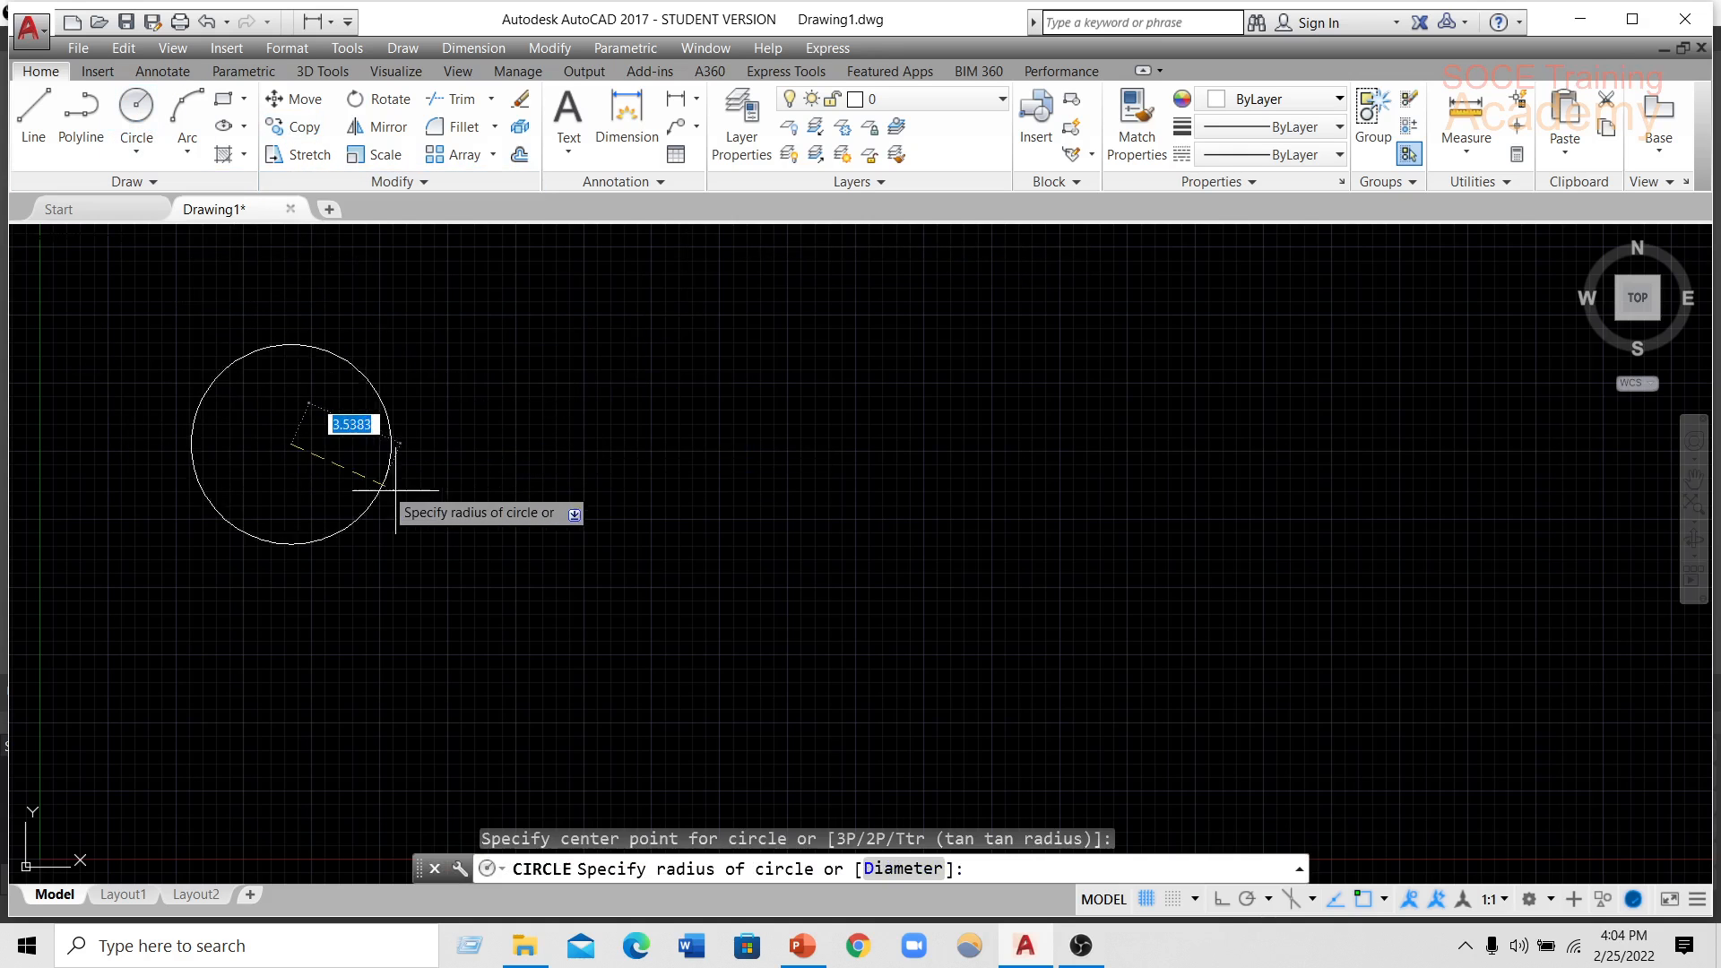
{"action": "left_click", "coordinate": [367, 446]}
{"action": "left_click", "coordinate": [137, 114]}
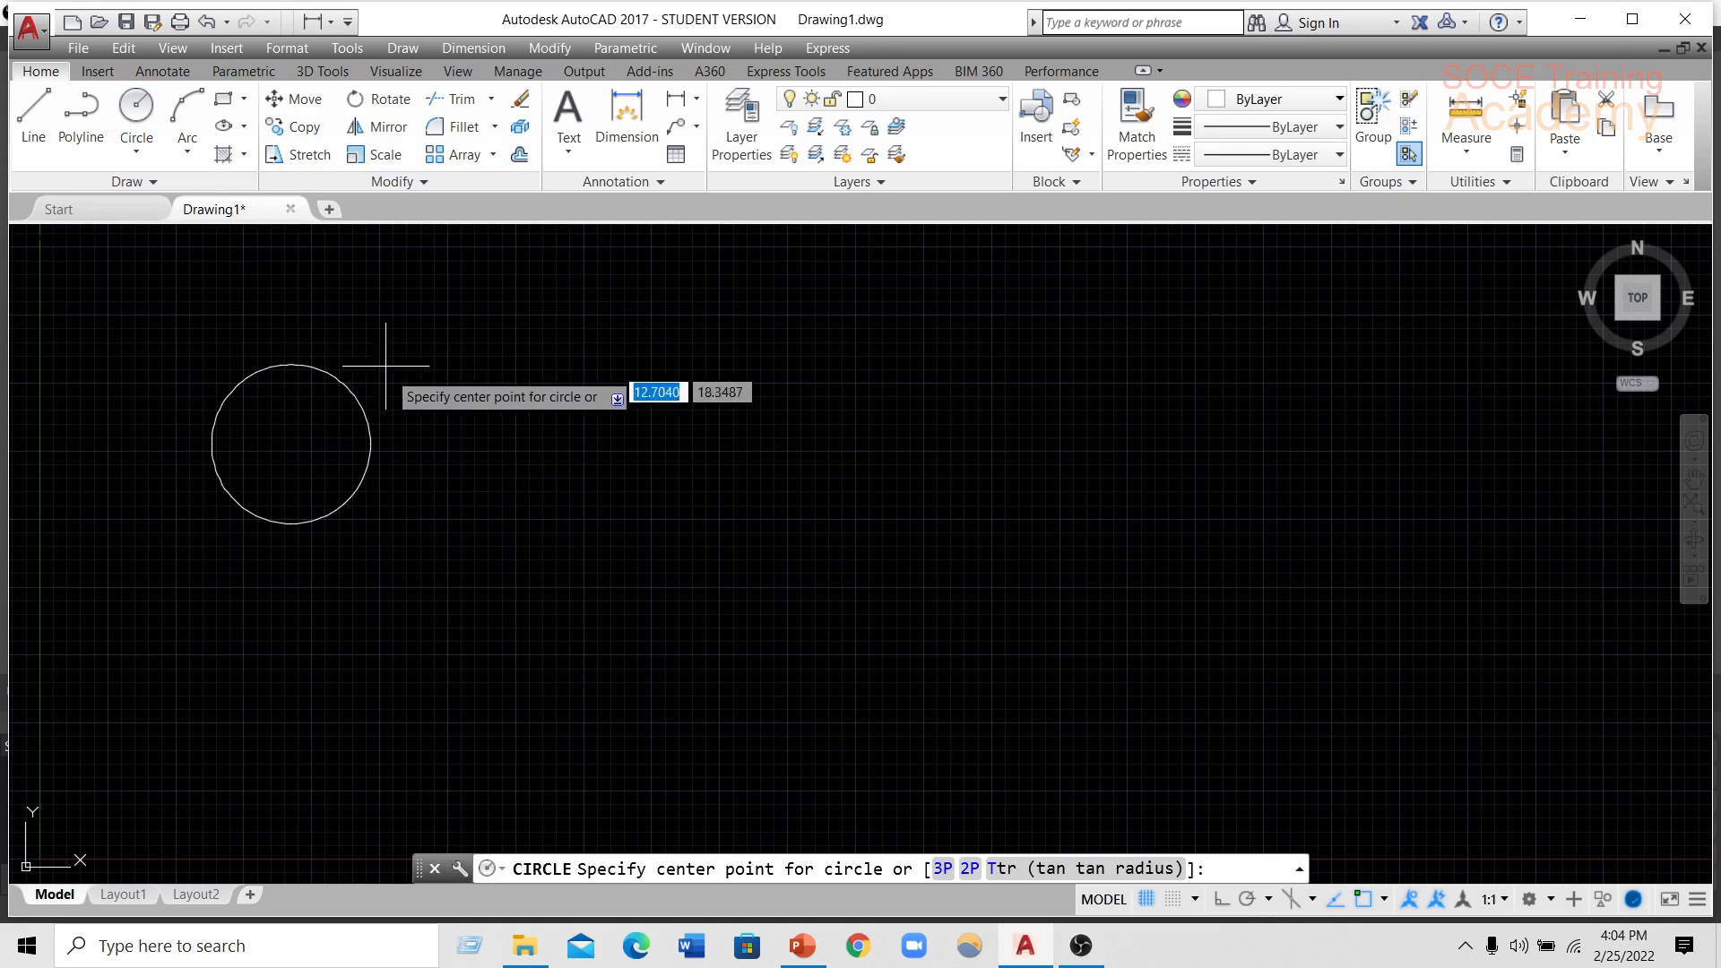
{"action": "left_click", "coordinate": [478, 413]}
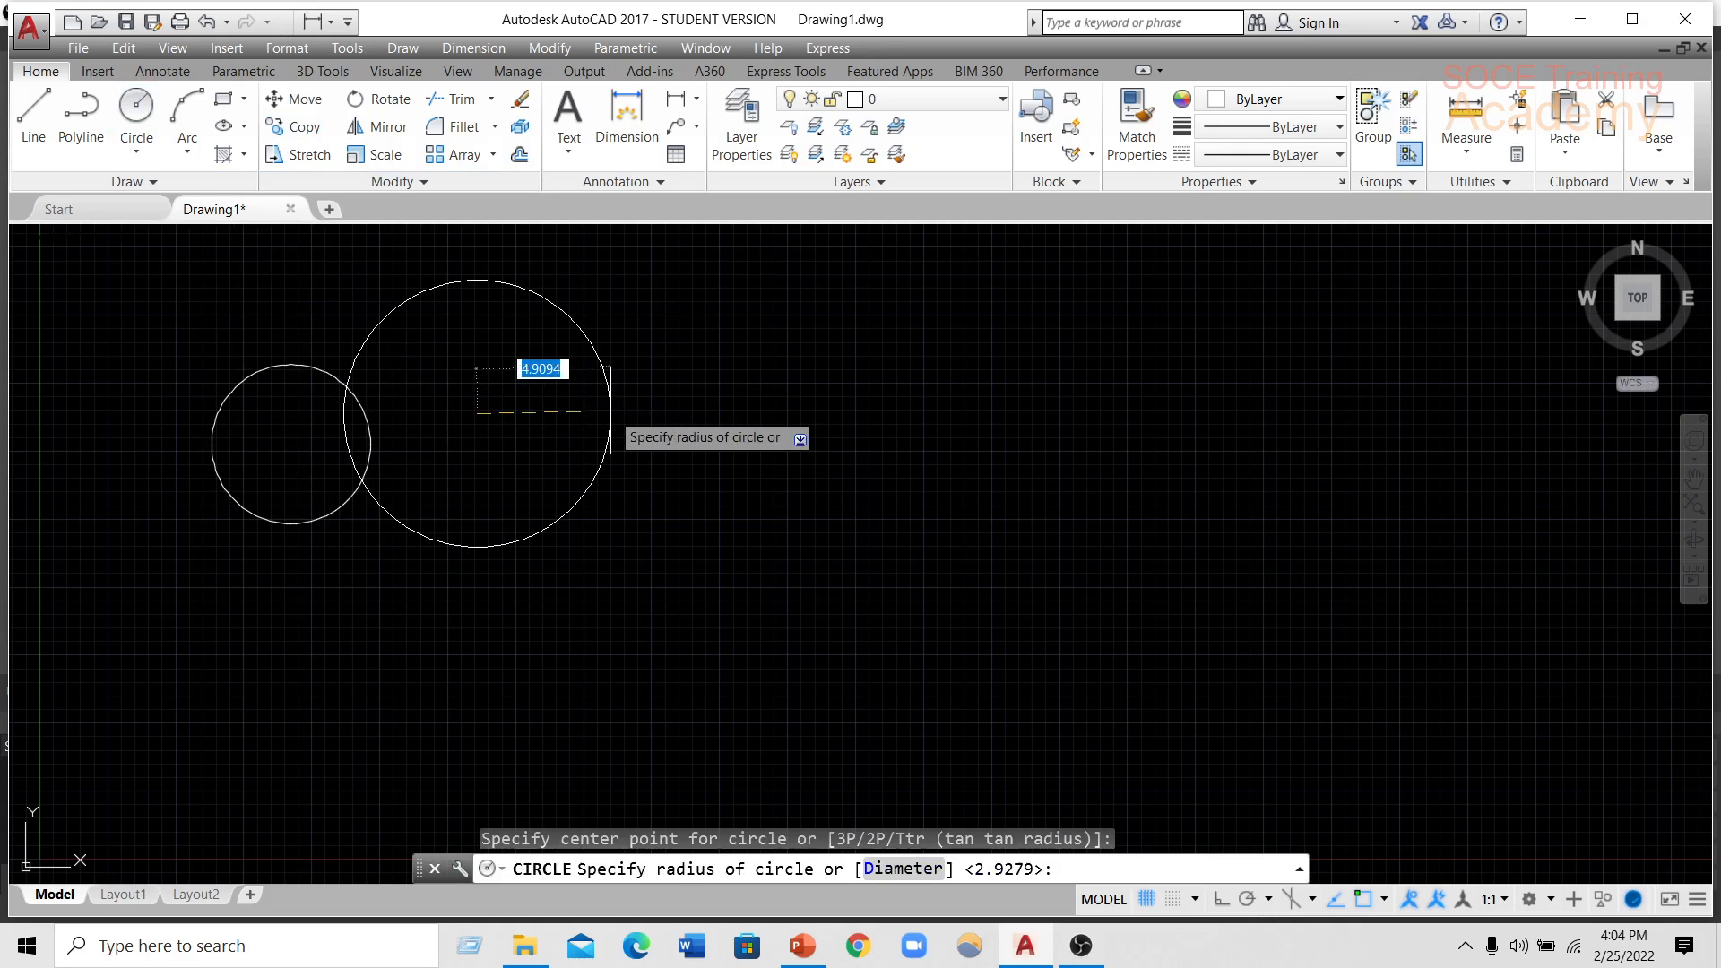
{"action": "left_click", "coordinate": [545, 375]}
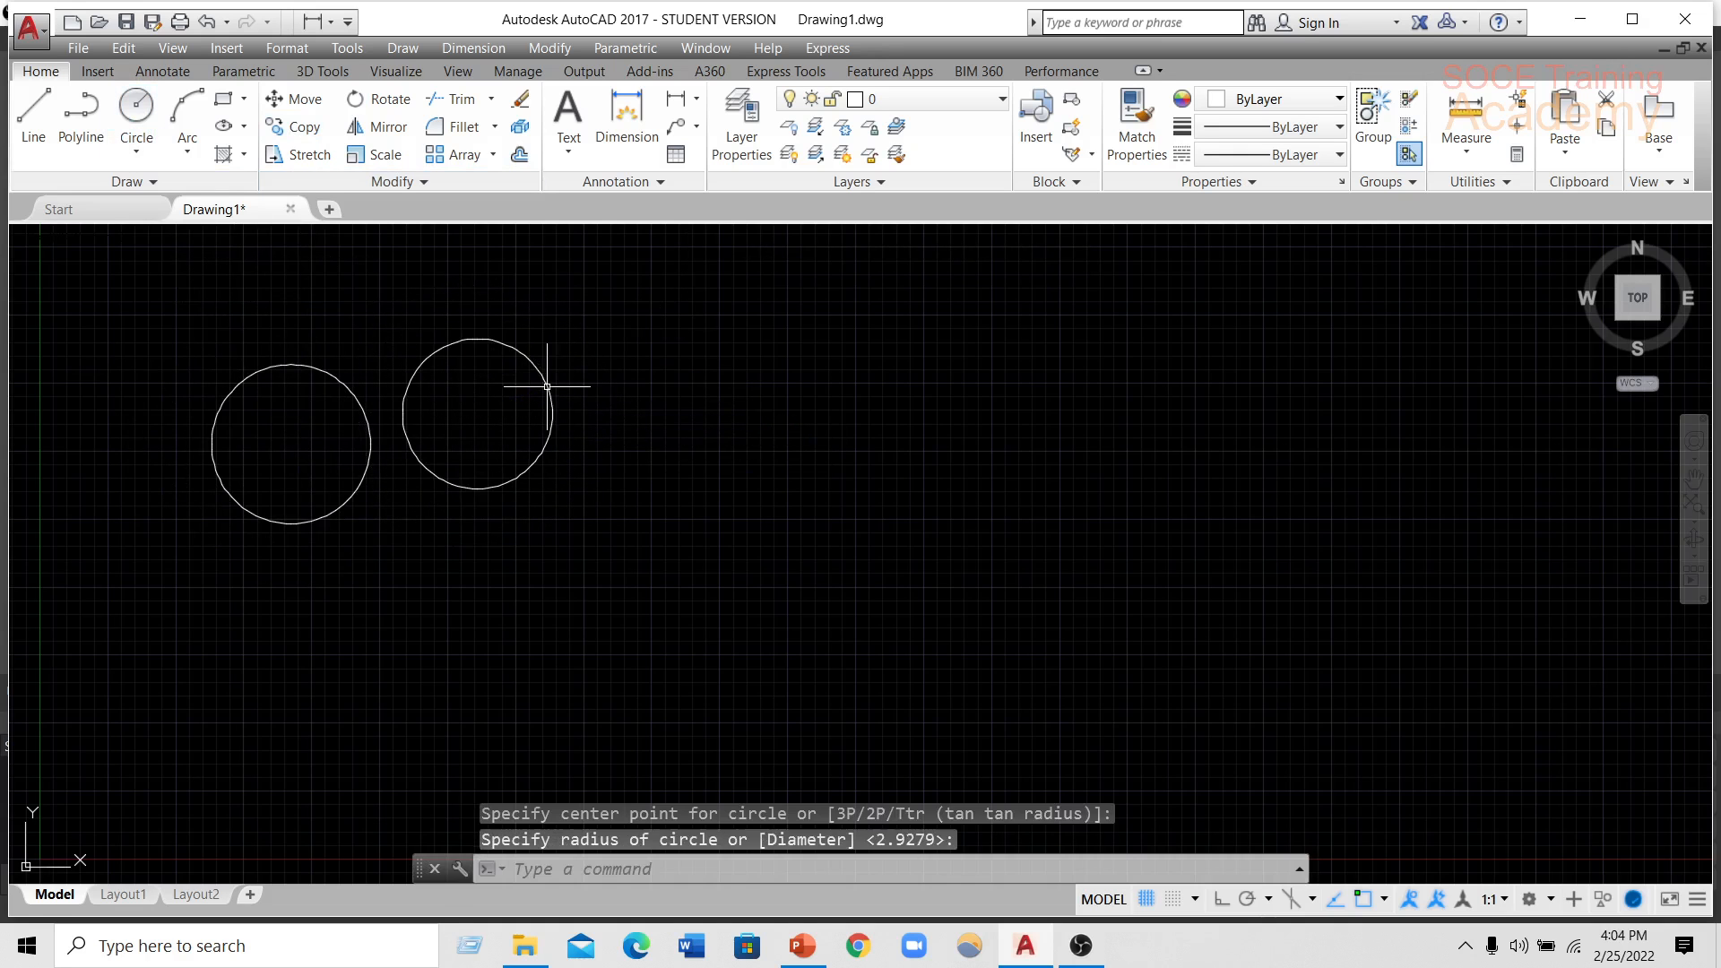
{"action": "left_click", "coordinate": [136, 115]}
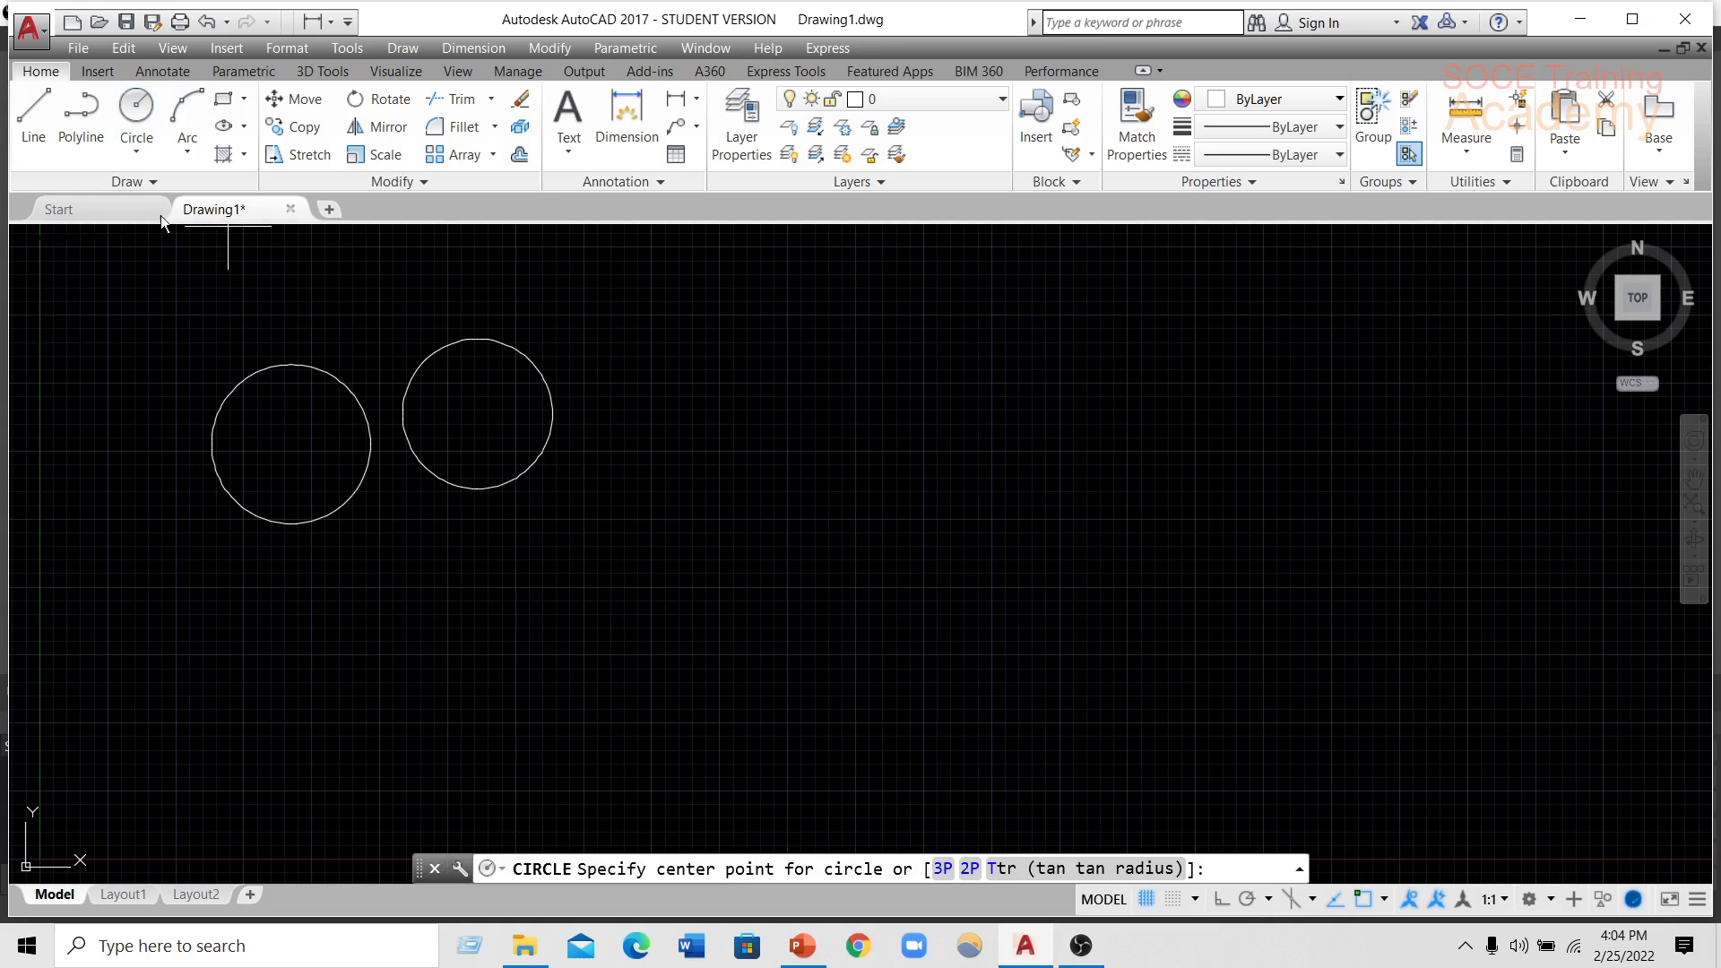
{"action": "left_click", "coordinate": [395, 578]}
{"action": "left_click", "coordinate": [465, 577]}
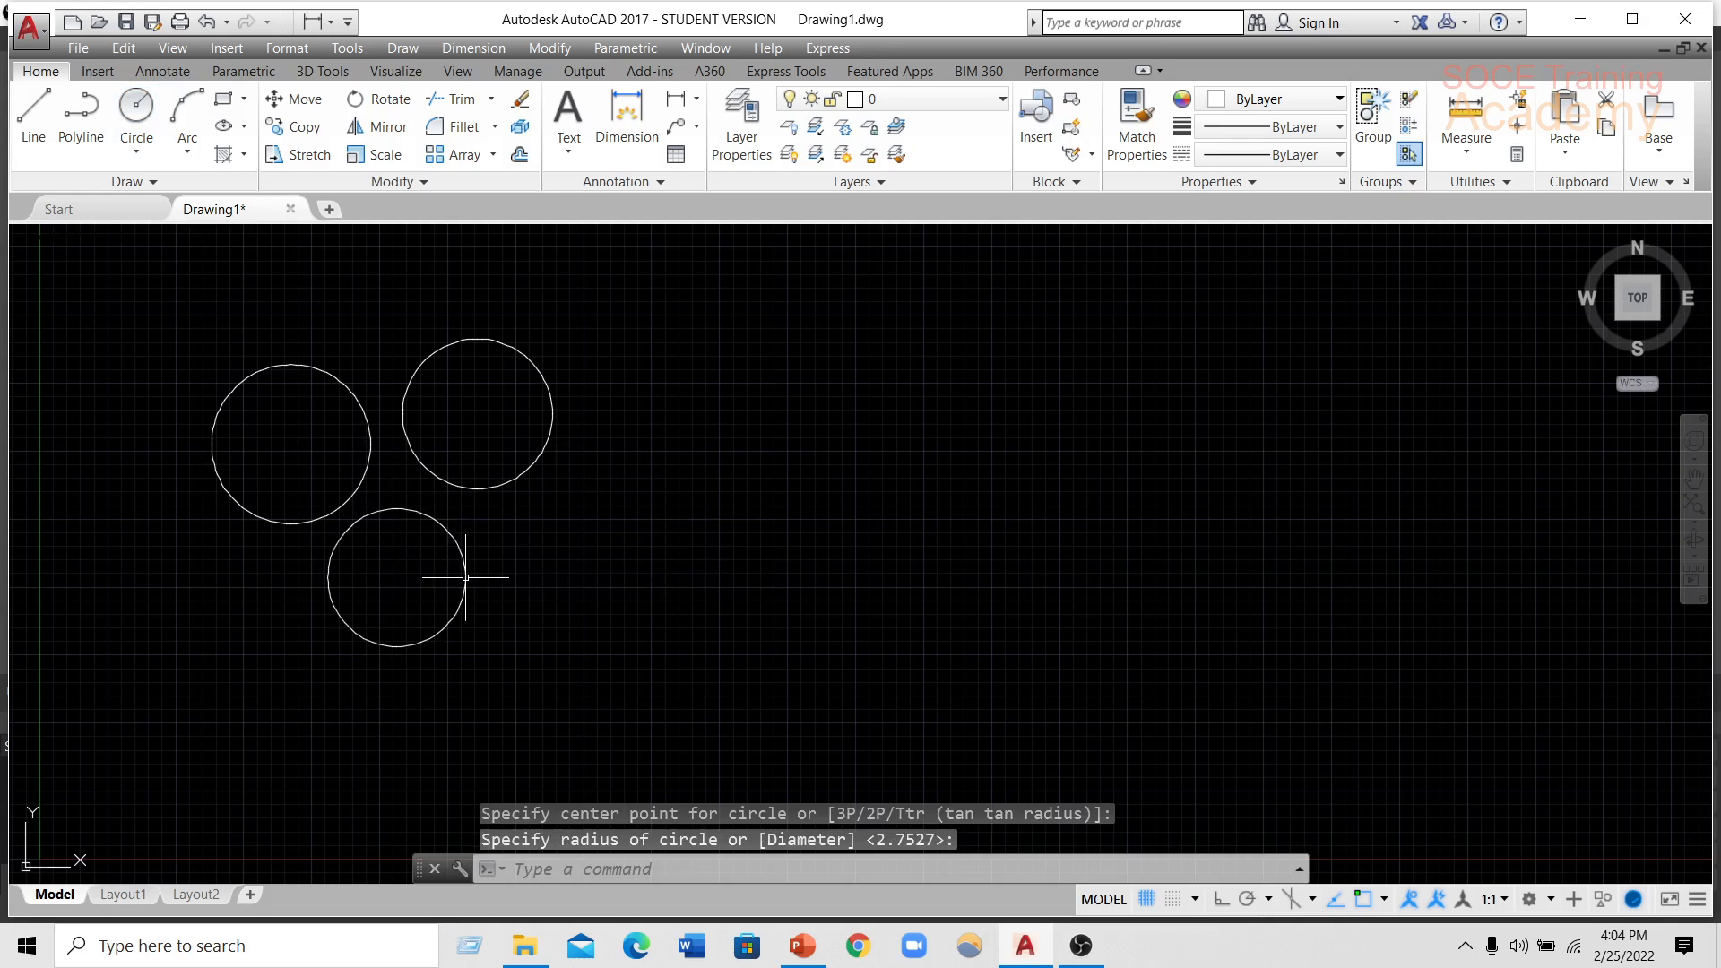
{"action": "key", "text": "Escape"}
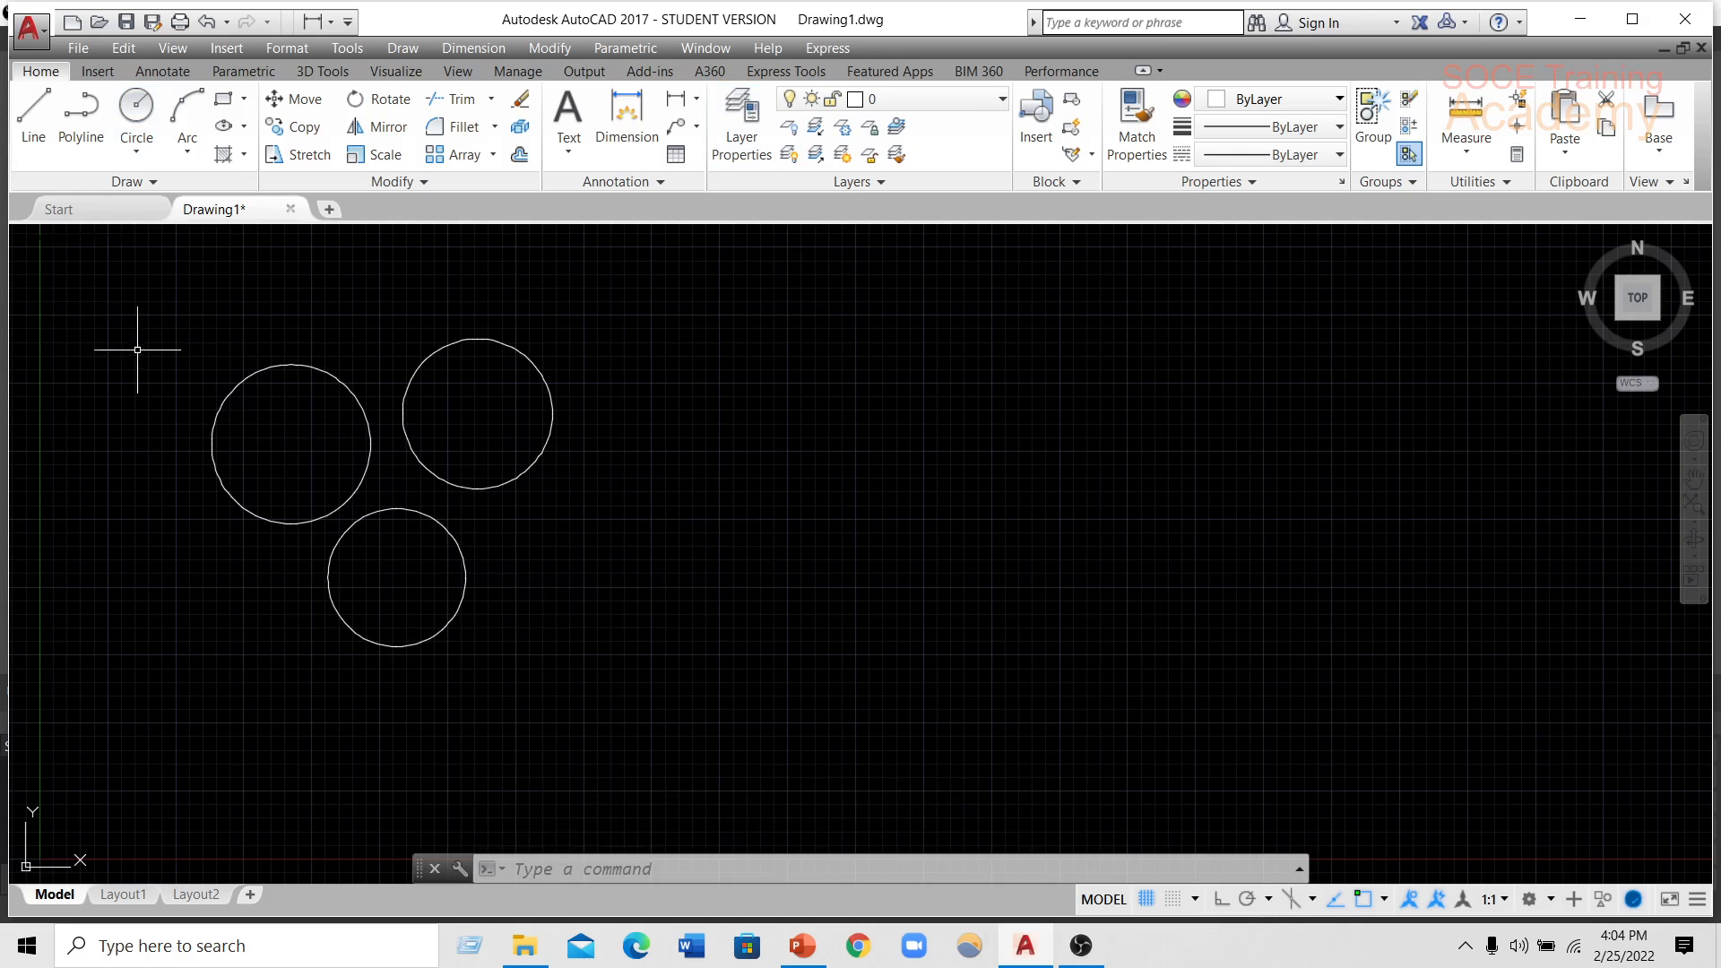
- Move all three circles together to the right, using the center of the upper-right circle as the base point
{"action": "mouse_move", "coordinate": [177, 367]}
{"action": "left_mouse_down"}
{"action": "mouse_move", "coordinate": [314, 672]}
{"action": "mouse_move", "coordinate": [615, 549]}
{"action": "mouse_move", "coordinate": [636, 398]}
{"action": "mouse_move", "coordinate": [574, 341]}
{"action": "left_mouse_up"}
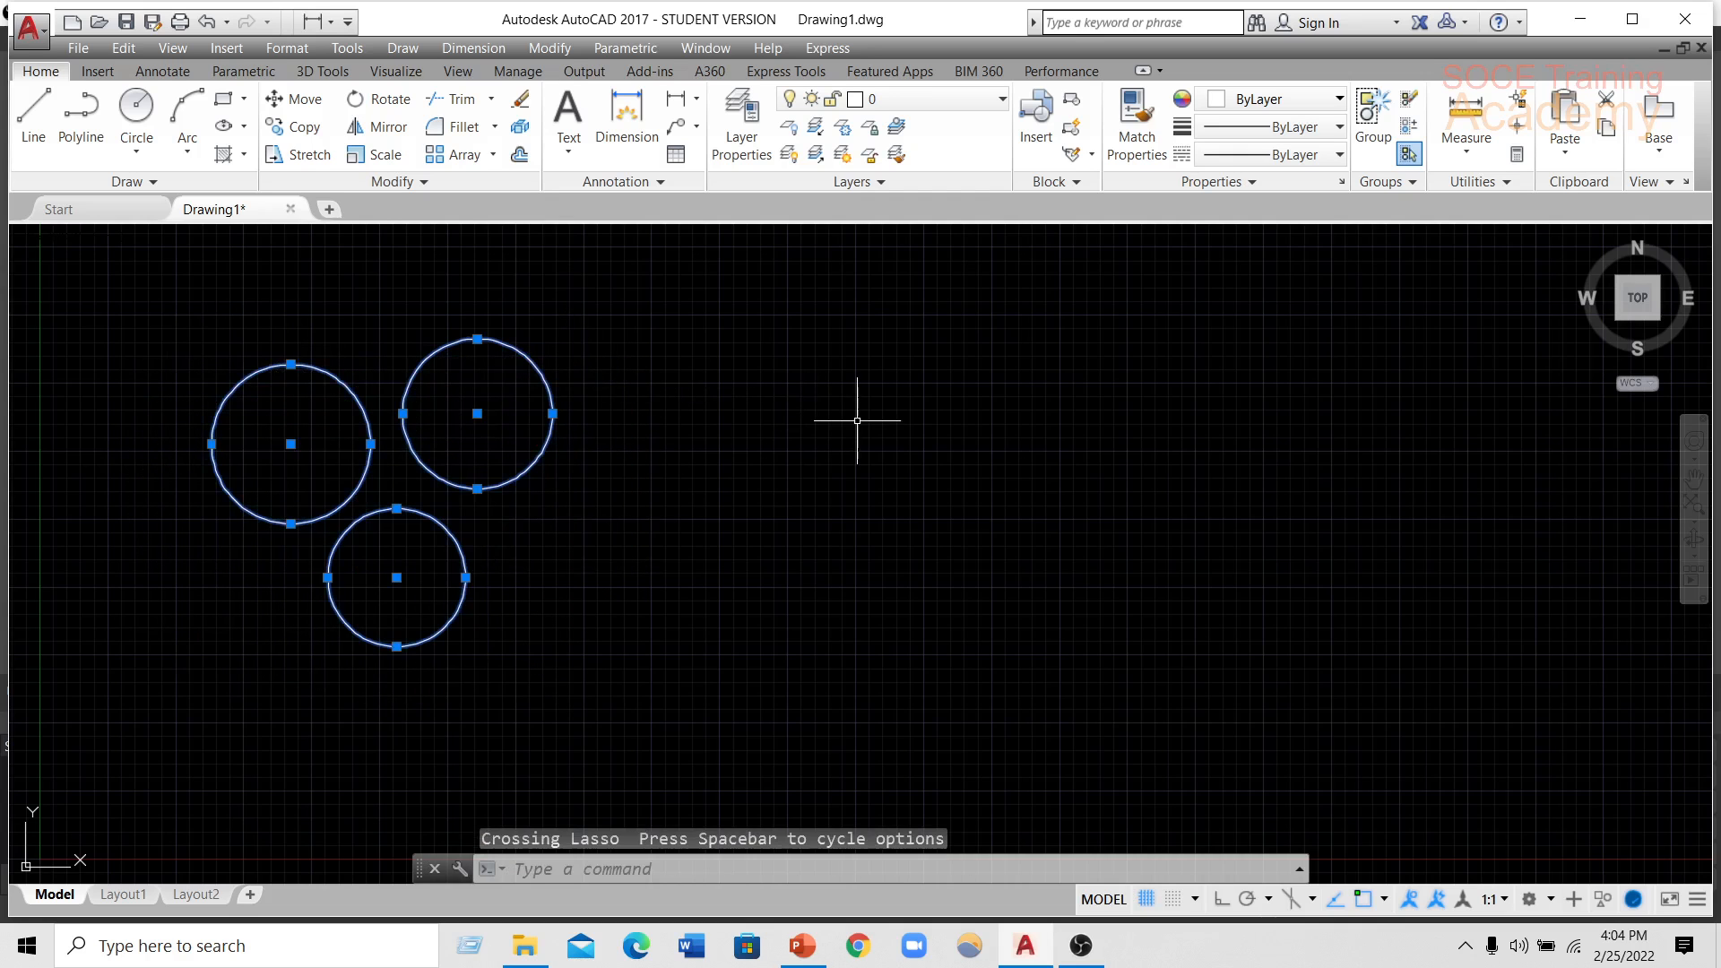
{"action": "key", "text": "Escape"}
{"action": "type", "text": "m"}
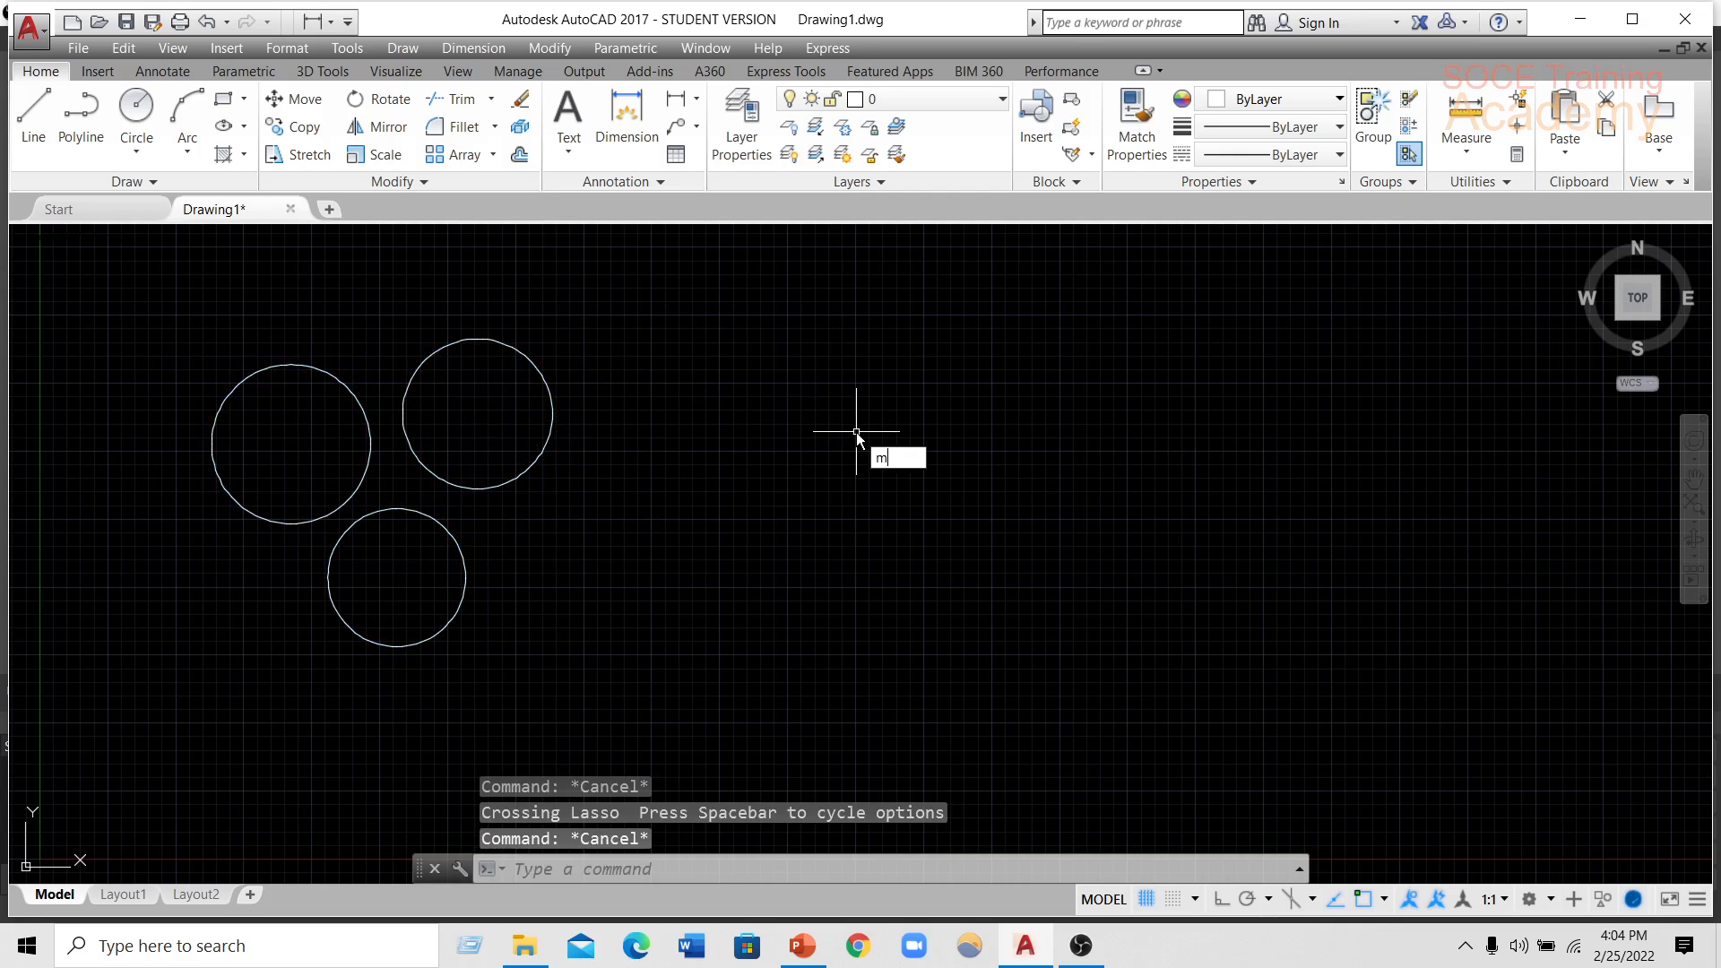
{"action": "key", "text": "Return"}
{"action": "mouse_move", "coordinate": [74, 330]}
{"action": "left_mouse_down"}
{"action": "mouse_move", "coordinate": [134, 505]}
{"action": "mouse_move", "coordinate": [549, 647]}
{"action": "mouse_move", "coordinate": [612, 403]}
{"action": "mouse_move", "coordinate": [595, 308]}
{"action": "mouse_move", "coordinate": [595, 337]}
{"action": "left_mouse_up"}
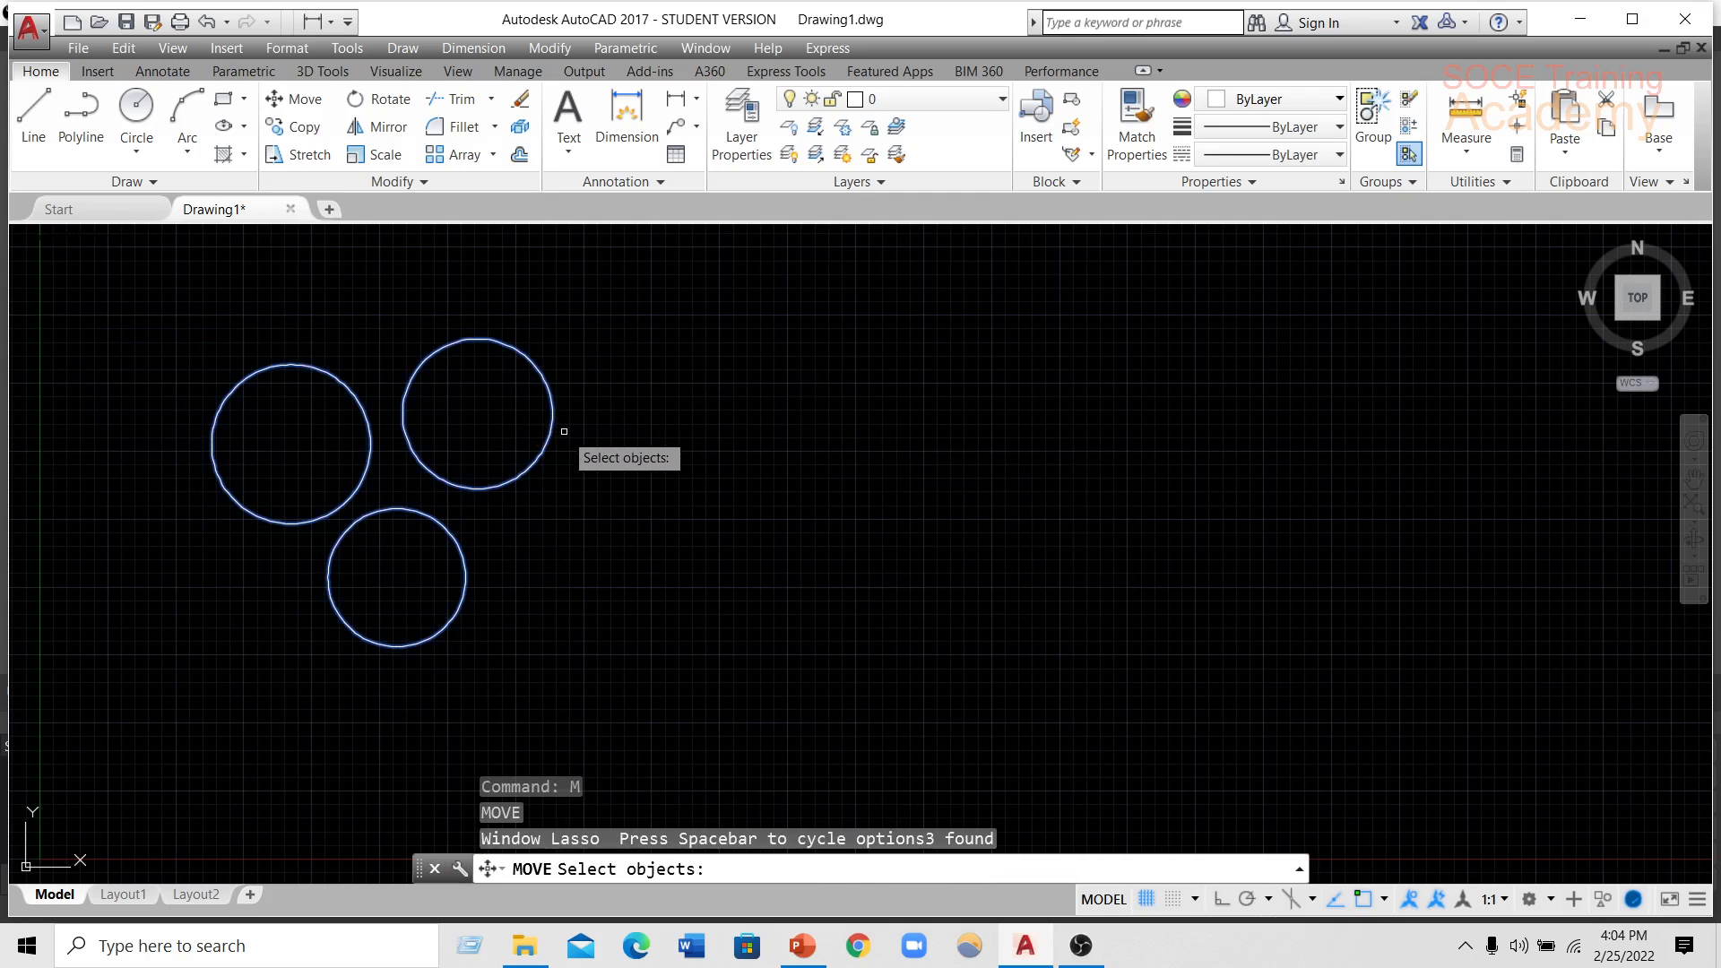
{"action": "key", "text": "Return"}
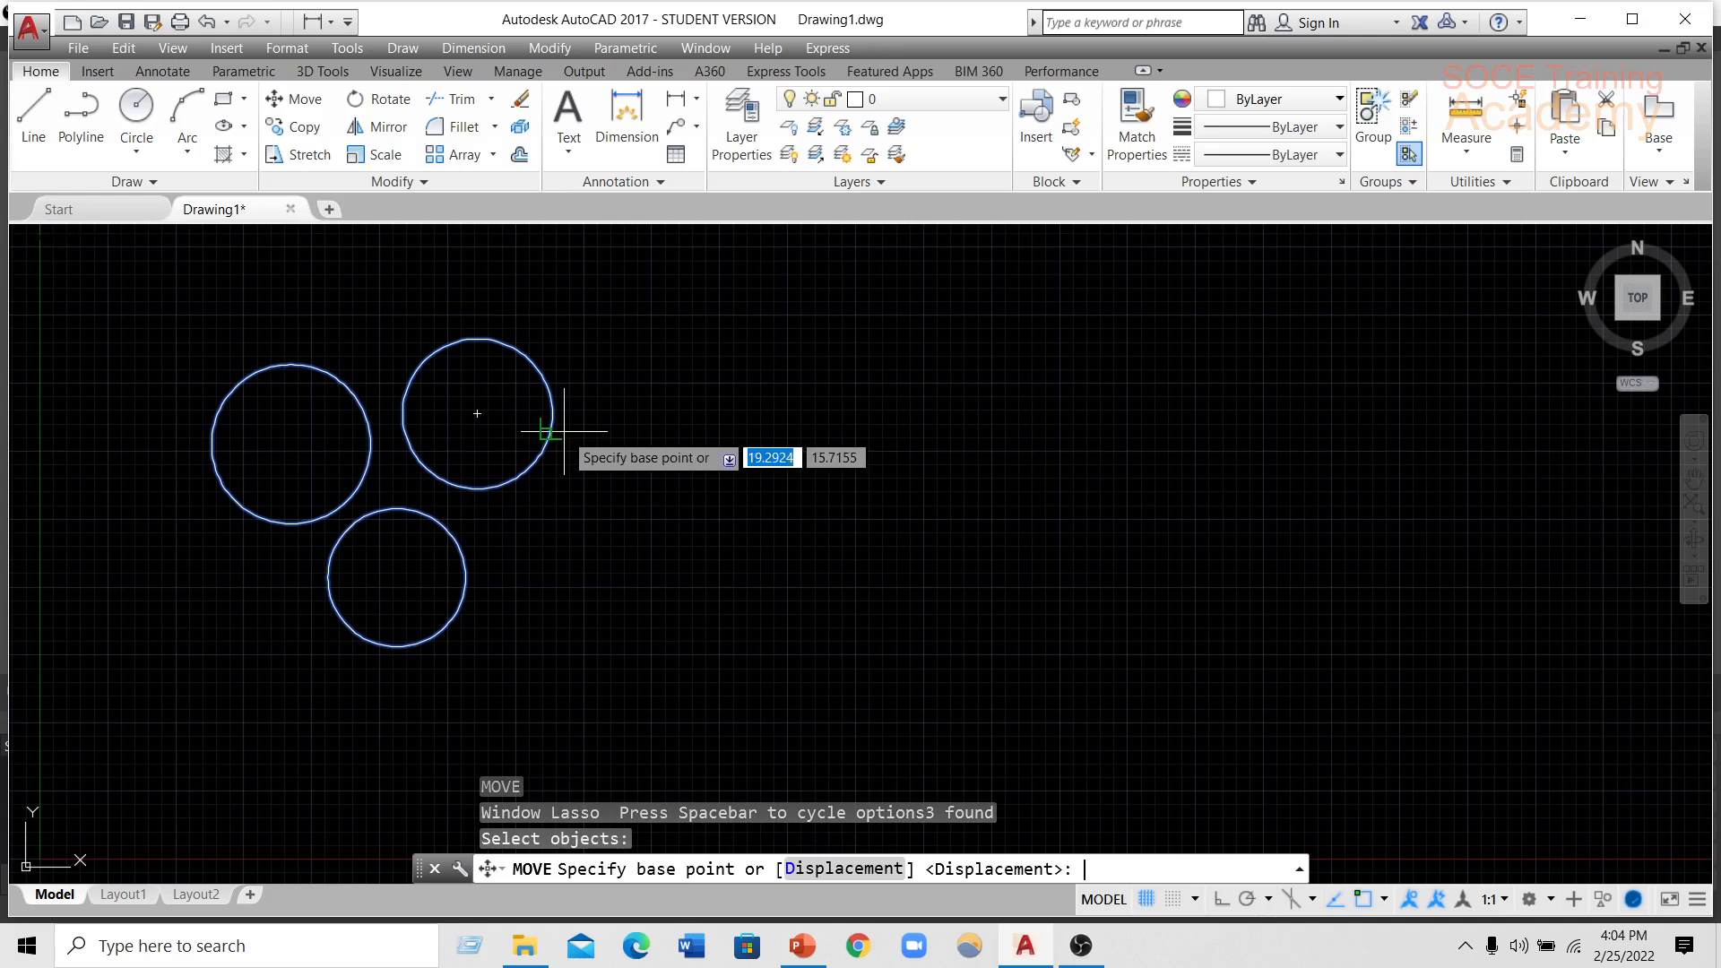
{"action": "left_click", "coordinate": [488, 413]}
{"action": "left_click", "coordinate": [864, 393]}
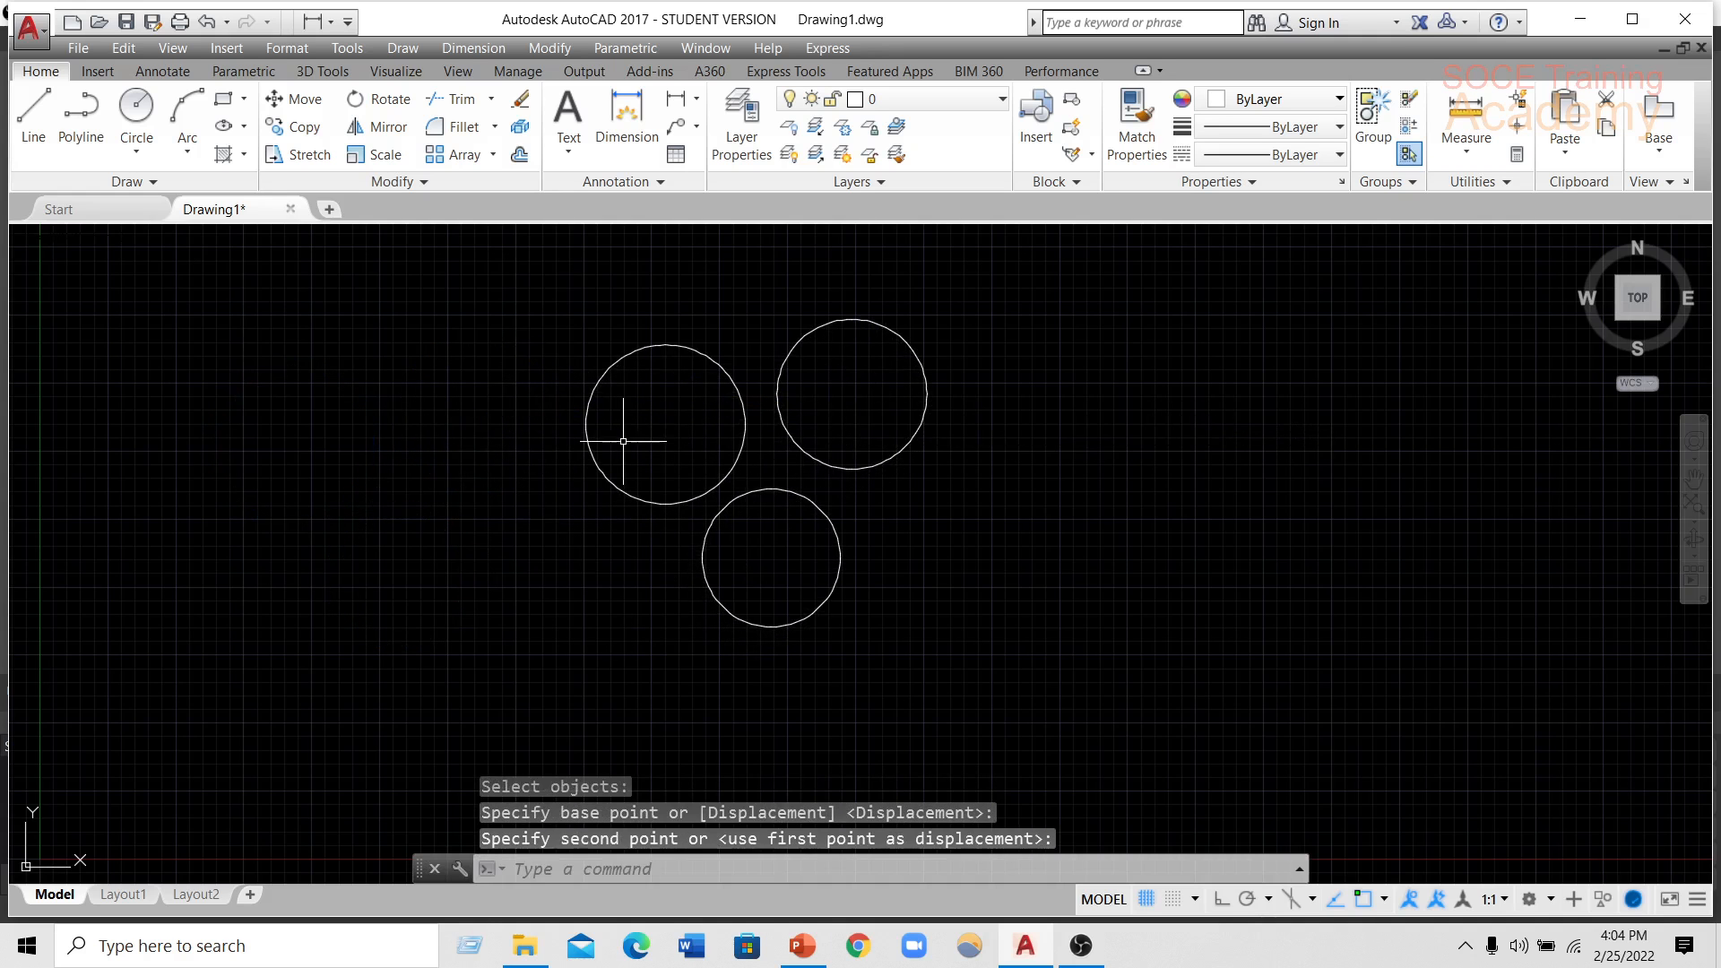
{"action": "key", "text": "Escape"}
- Group the three circles into a single unnamed group
{"action": "middle_click_drag", "start_coordinate": [601, 445], "coordinate": [338, 427]}
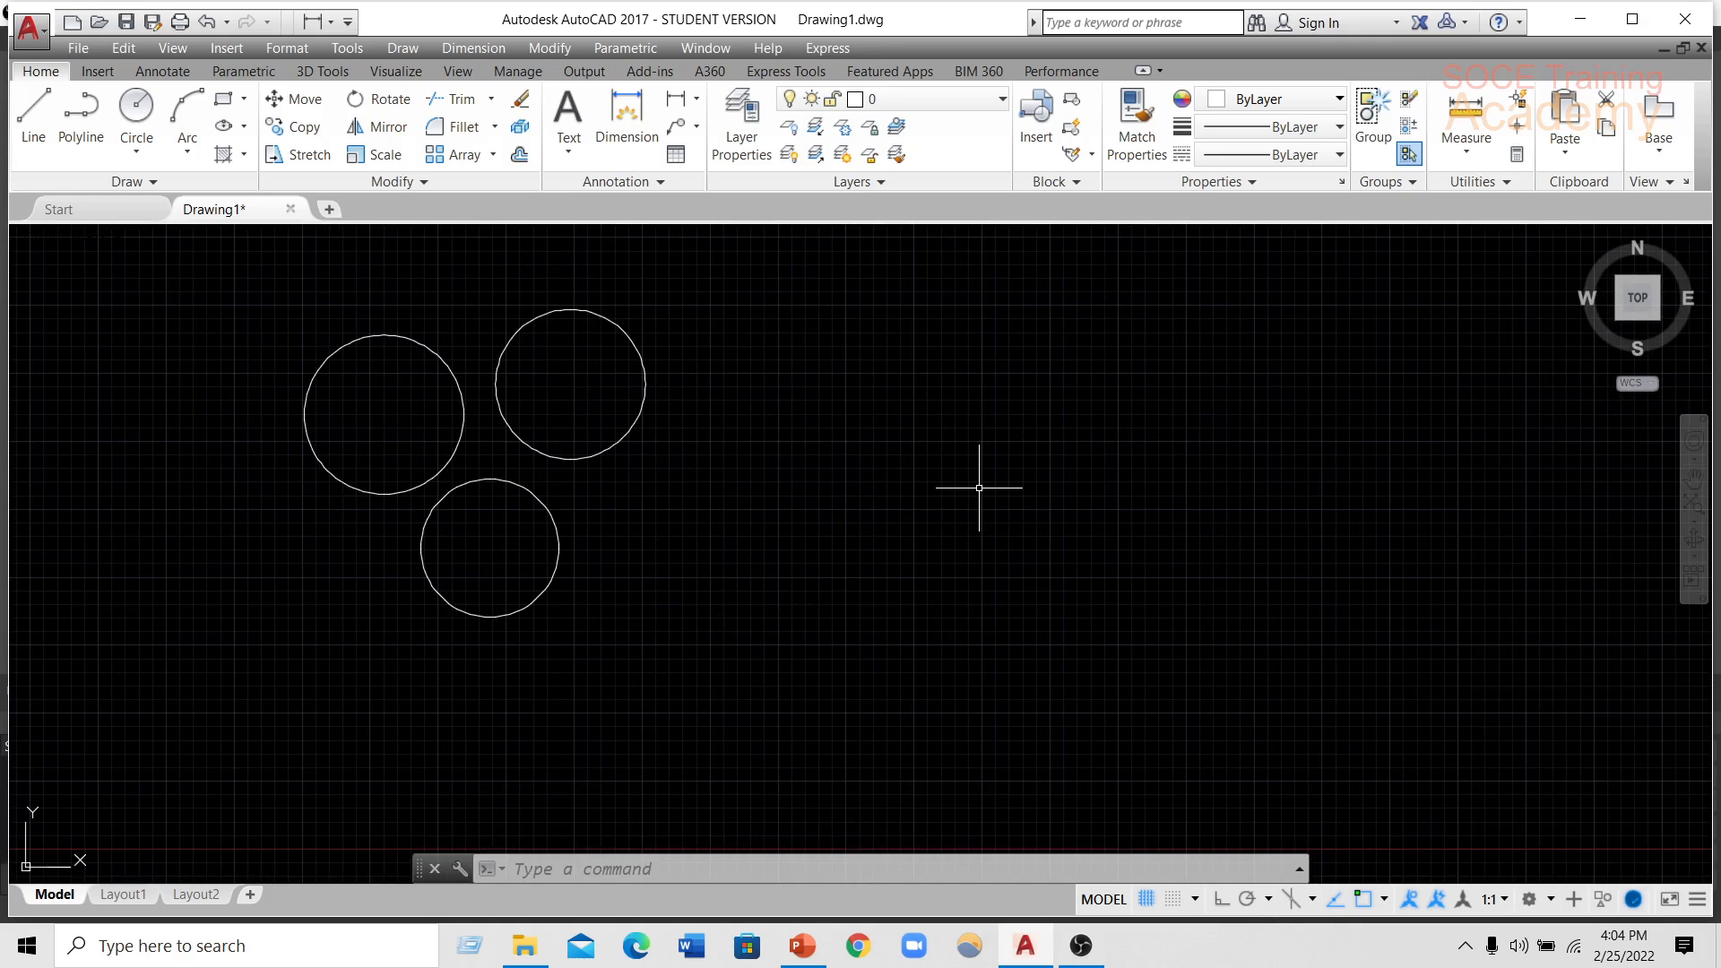
{"action": "type", "text": "g"}
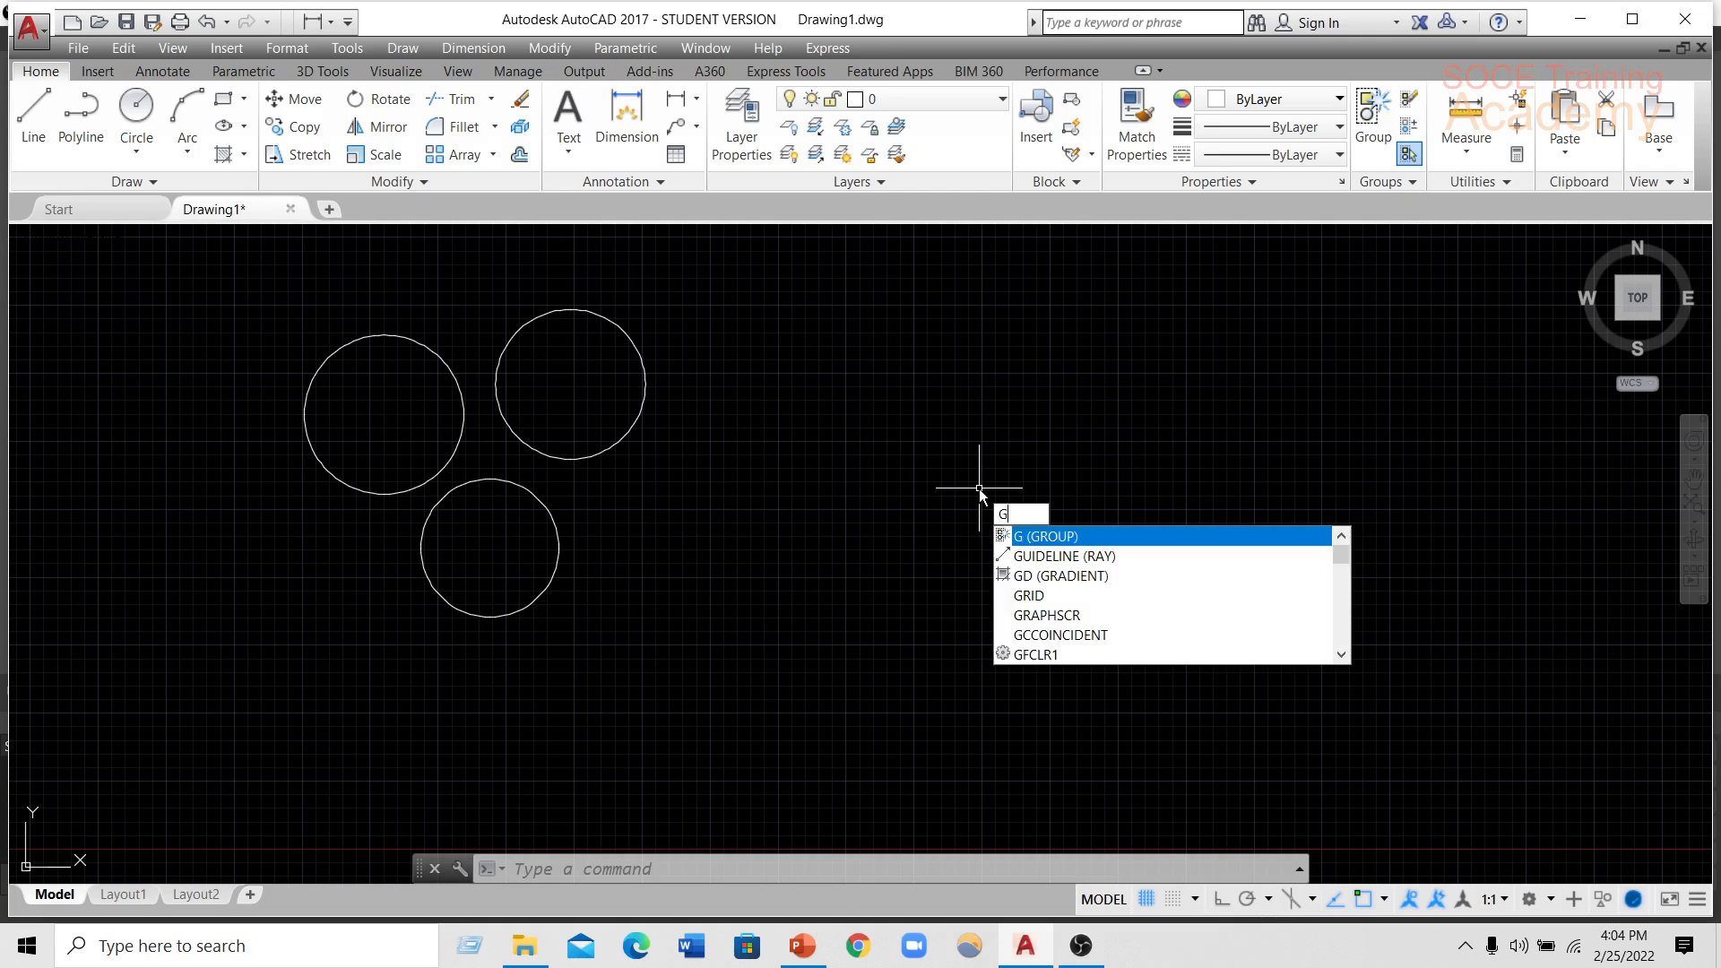
{"action": "key", "text": "Return"}
{"action": "left_click", "coordinate": [165, 361]}
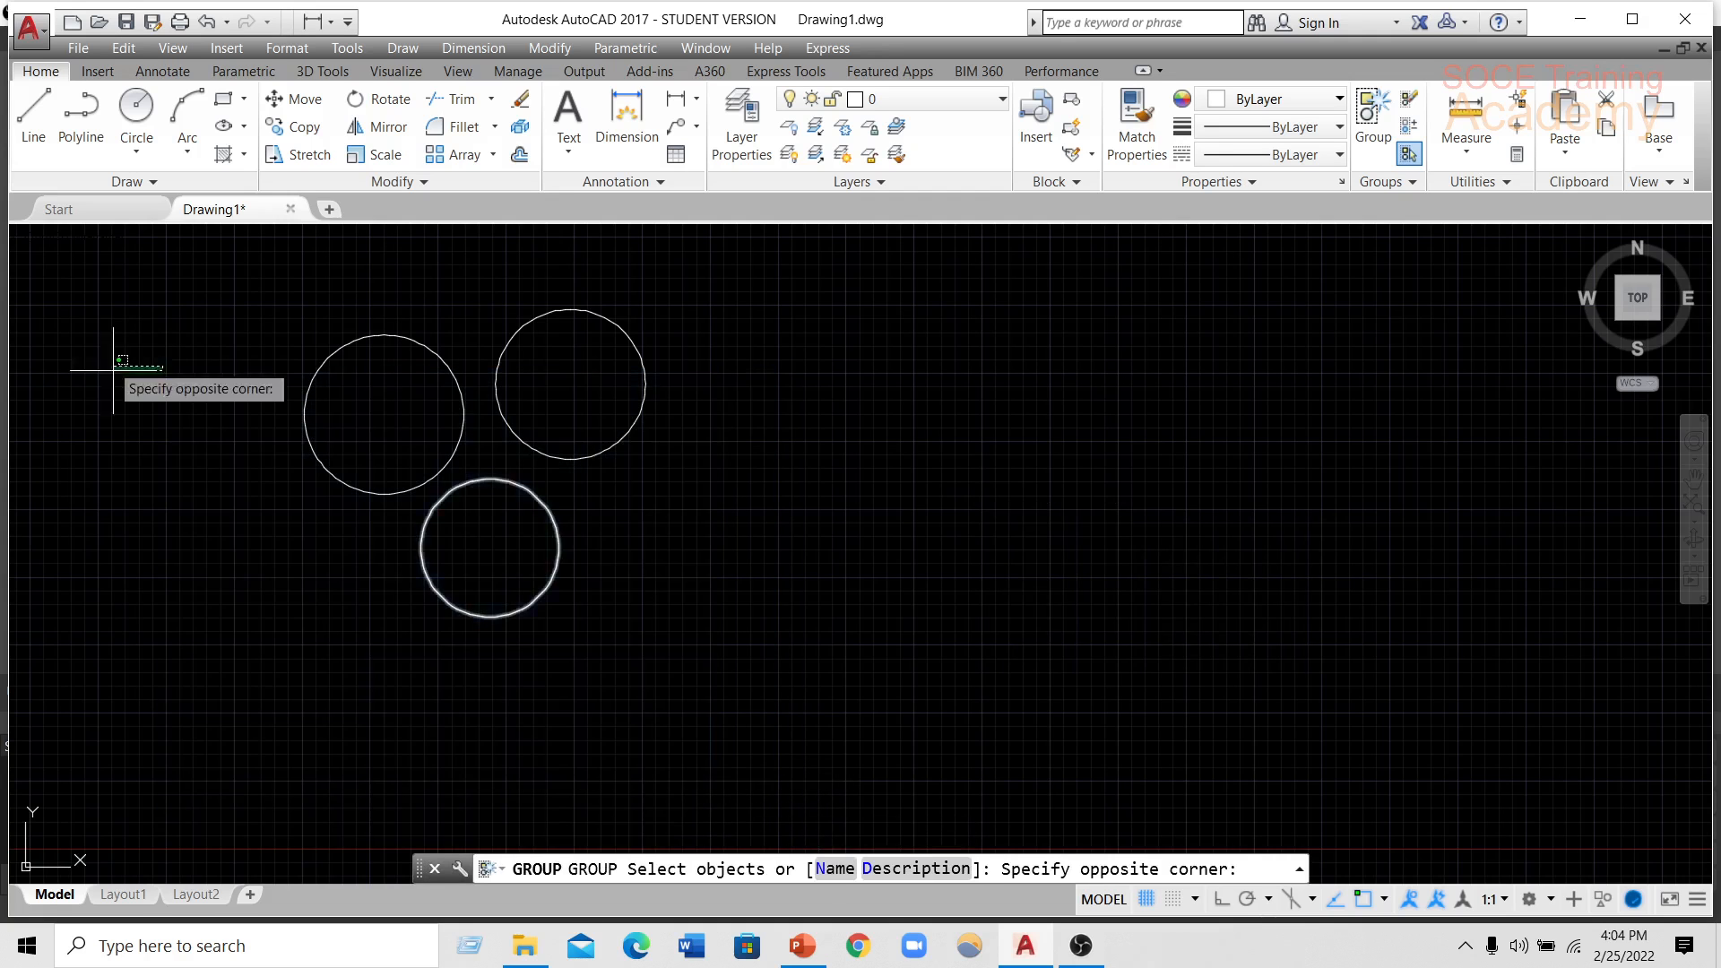
{"action": "left_click", "coordinate": [184, 484]}
{"action": "mouse_move", "coordinate": [151, 396]}
{"action": "left_mouse_down"}
{"action": "mouse_move", "coordinate": [517, 655]}
{"action": "mouse_move", "coordinate": [762, 401]}
{"action": "mouse_move", "coordinate": [729, 246]}
{"action": "mouse_move", "coordinate": [453, 253]}
{"action": "mouse_move", "coordinate": [431, 290]}
{"action": "left_mouse_up"}
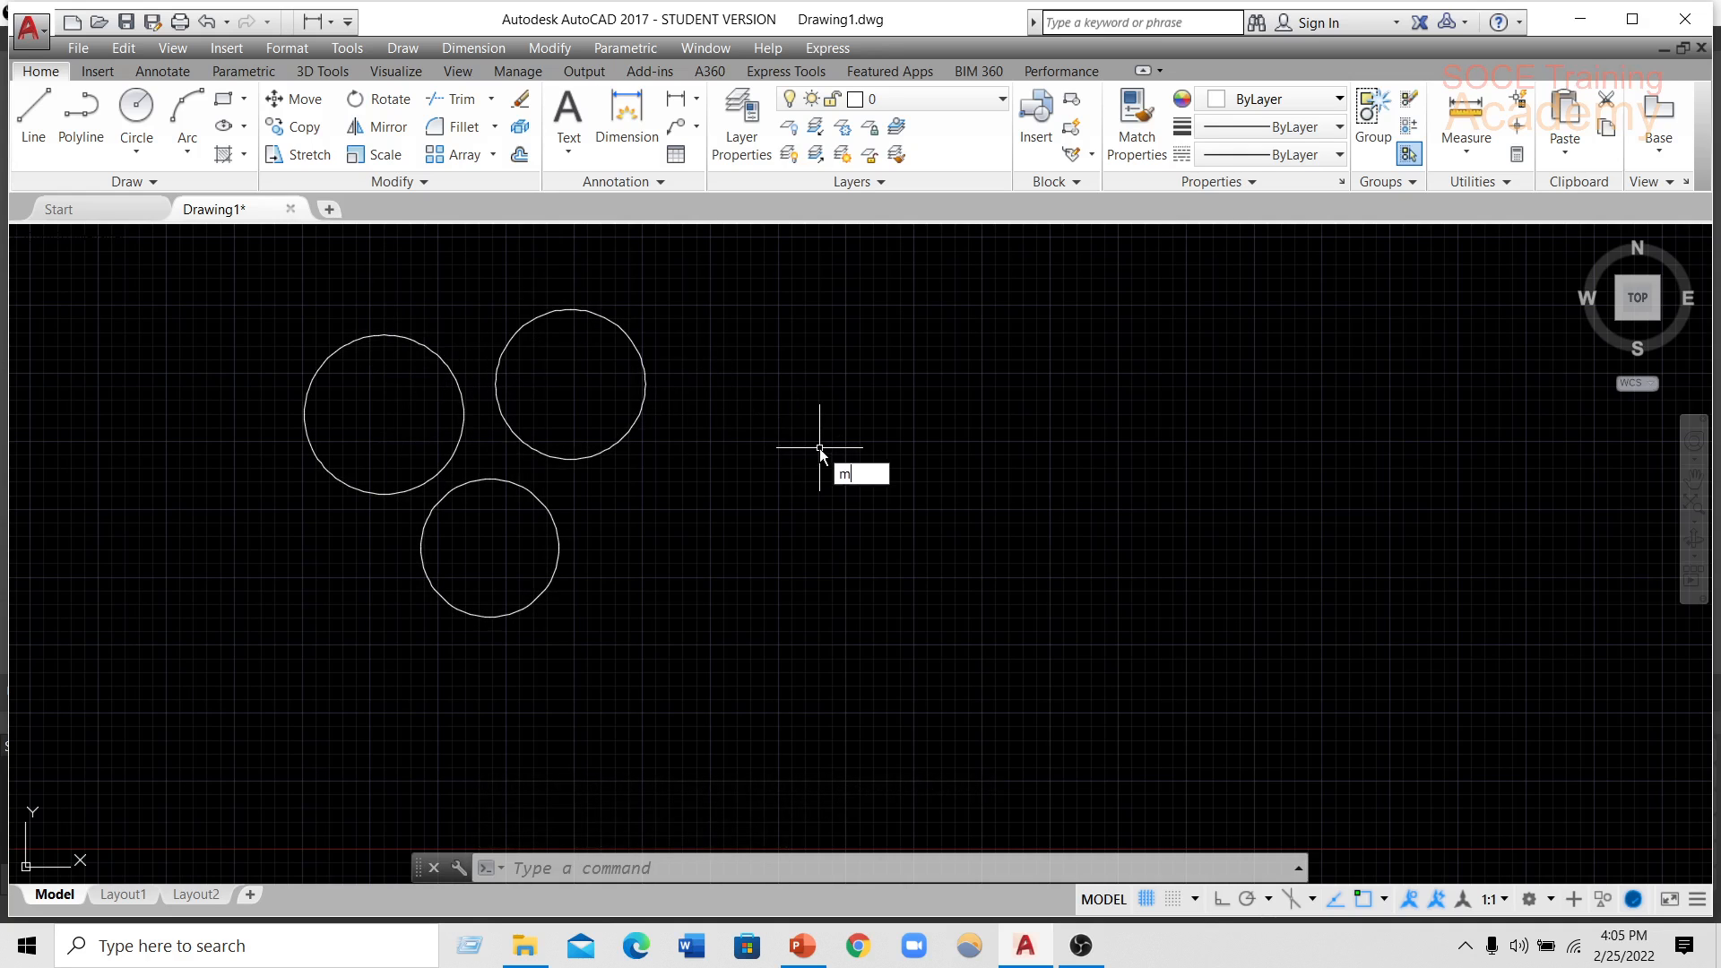
- Move the circle group about 10 units to the right, using the center of the upper-right circle as the base point
{"action": "key", "text": "Return"}
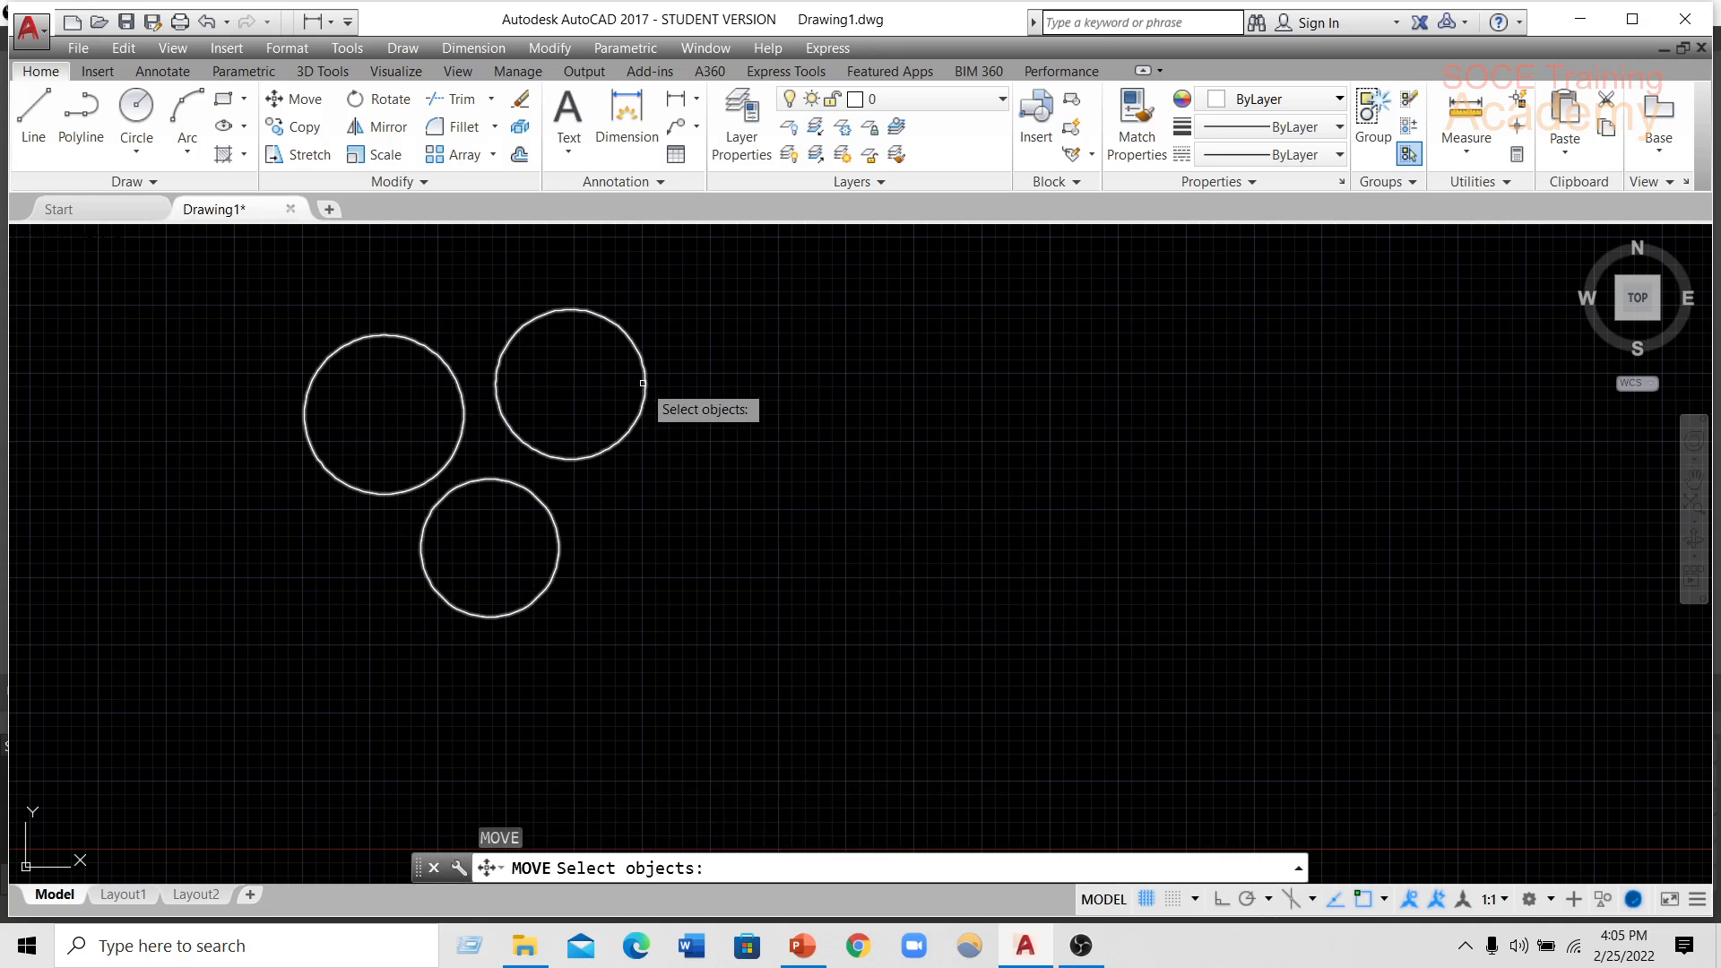
{"action": "left_click", "coordinate": [643, 382]}
{"action": "key", "text": "Return"}
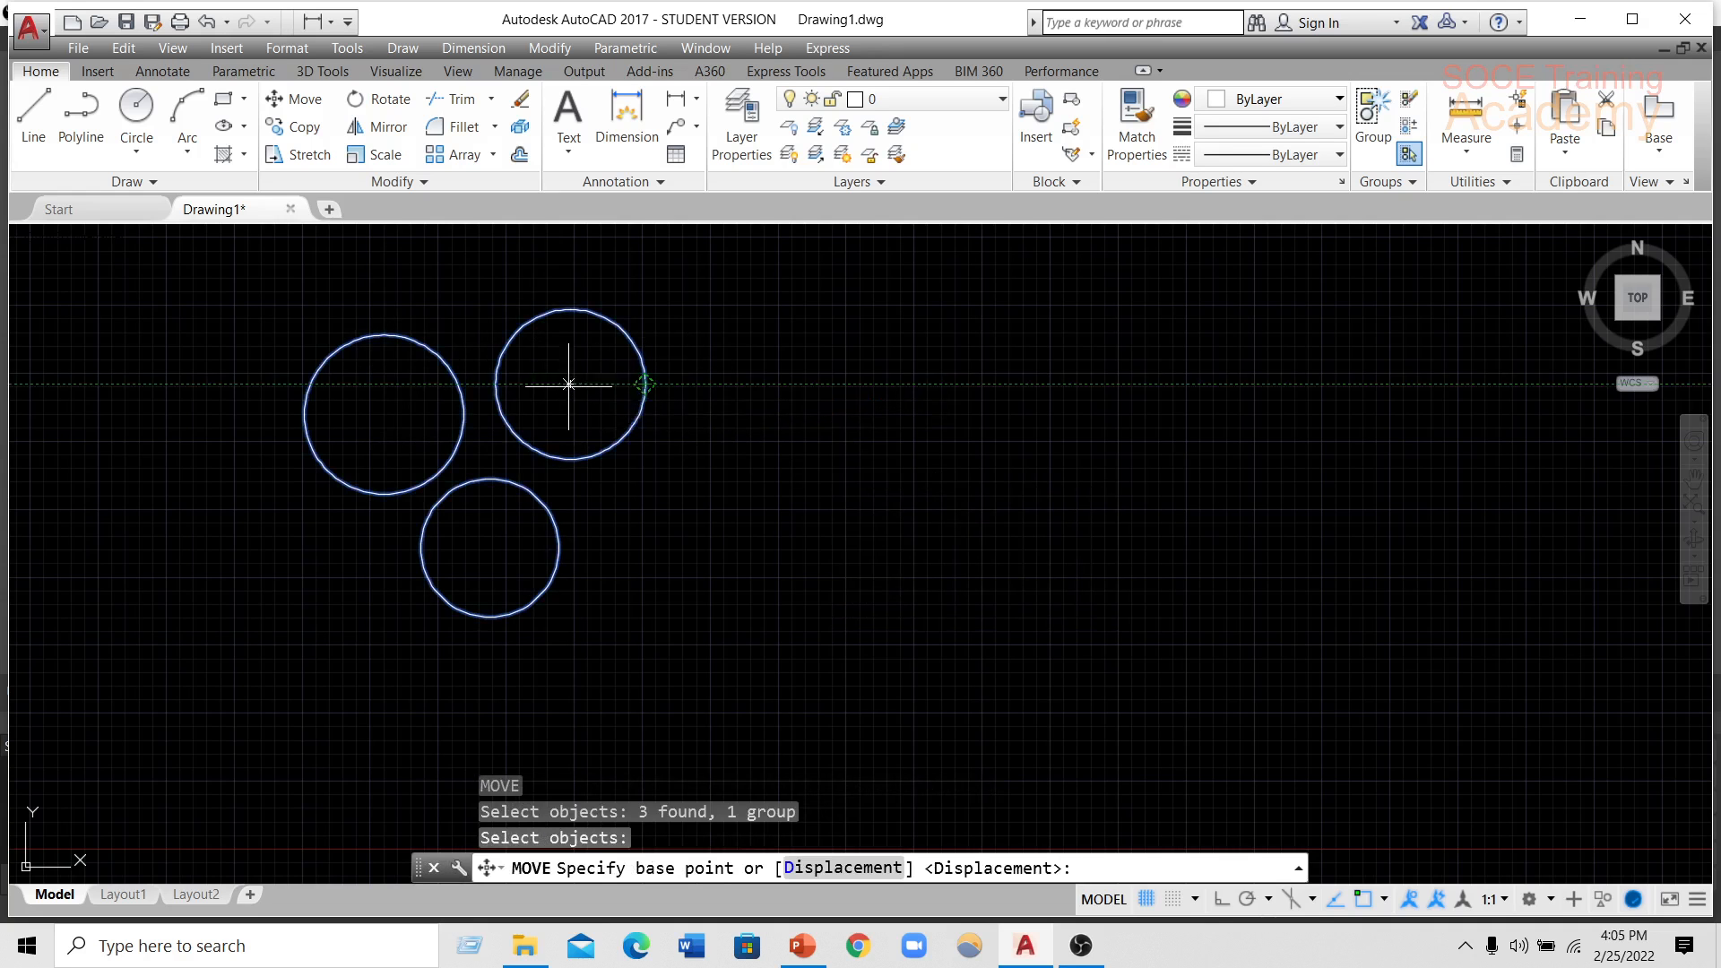
{"action": "left_click", "coordinate": [568, 385]}
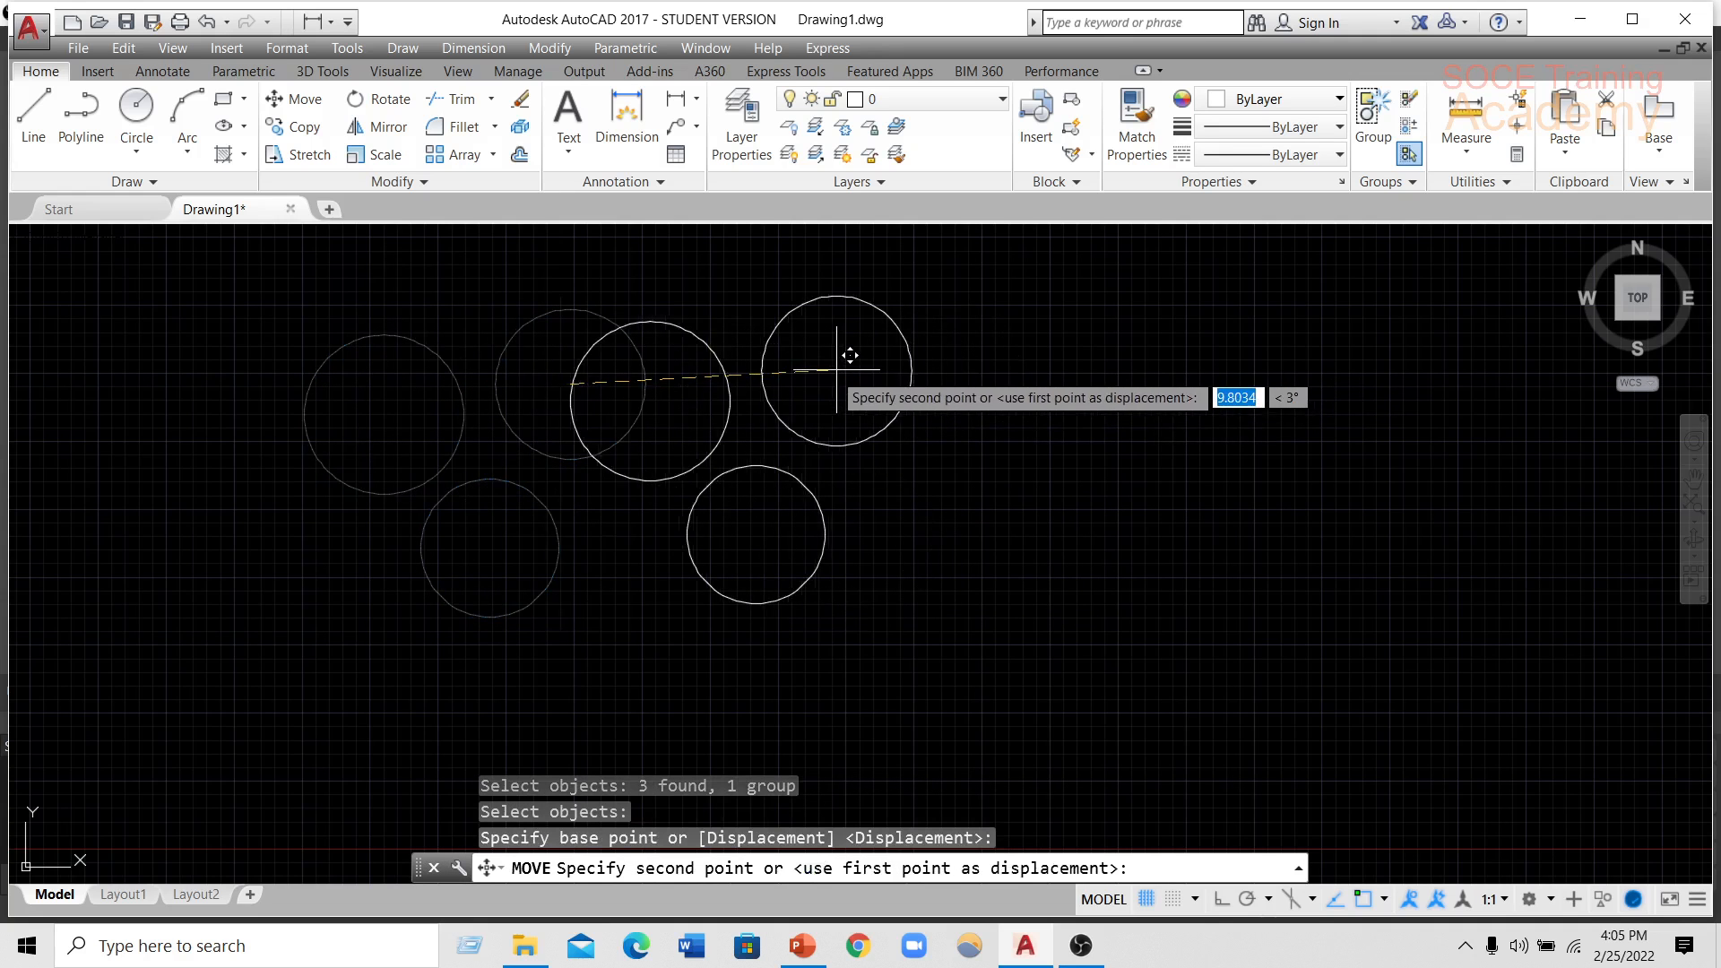
{"action": "left_click", "coordinate": [842, 367]}
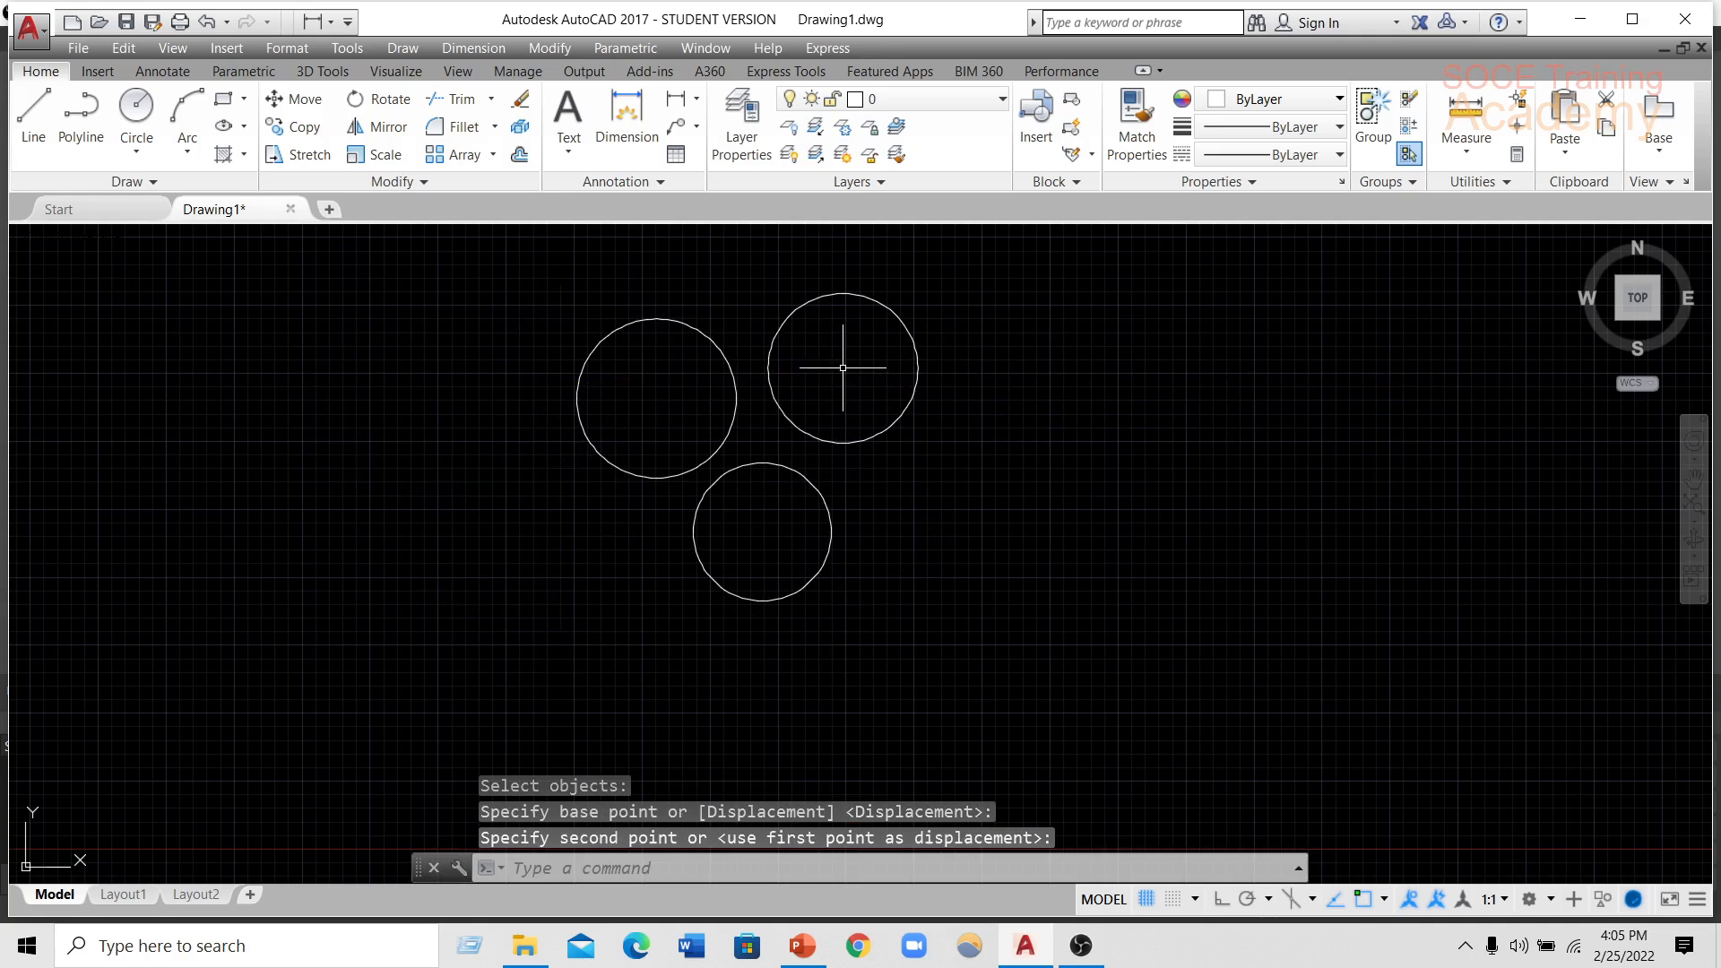
- Ungroup the three circles with the UNGROUP command
{"action": "middle_click_drag", "start_coordinate": [716, 423], "coordinate": [473, 462]}
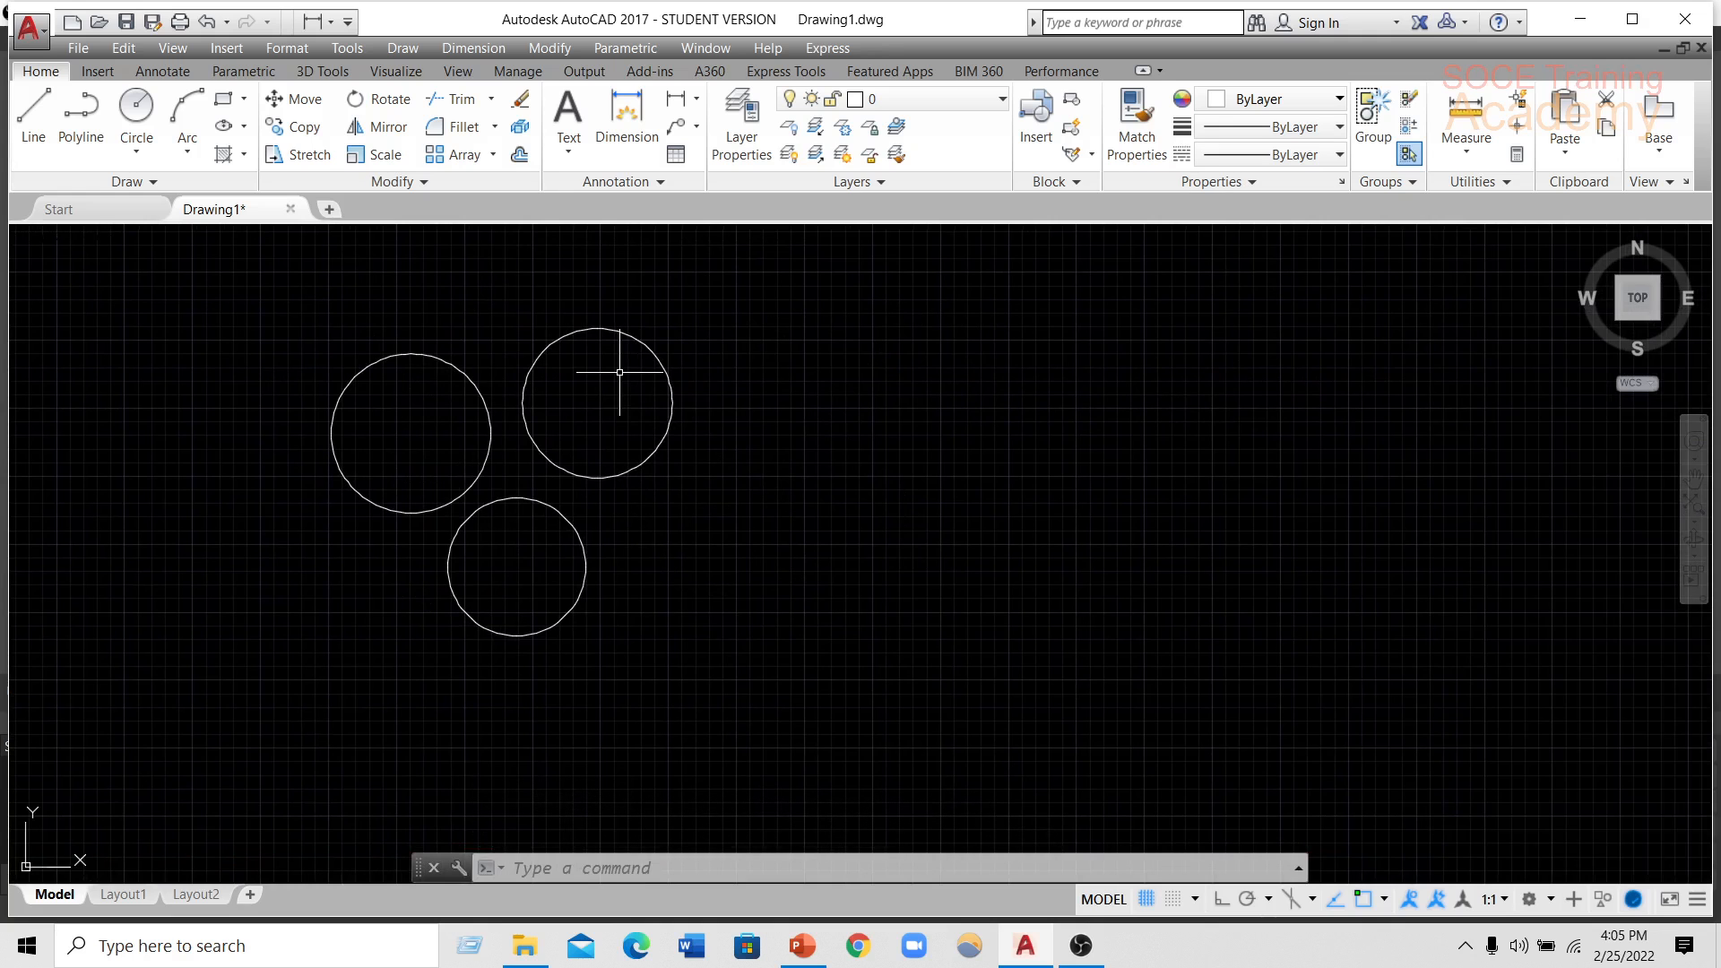
{"action": "type", "text": "UNG"}
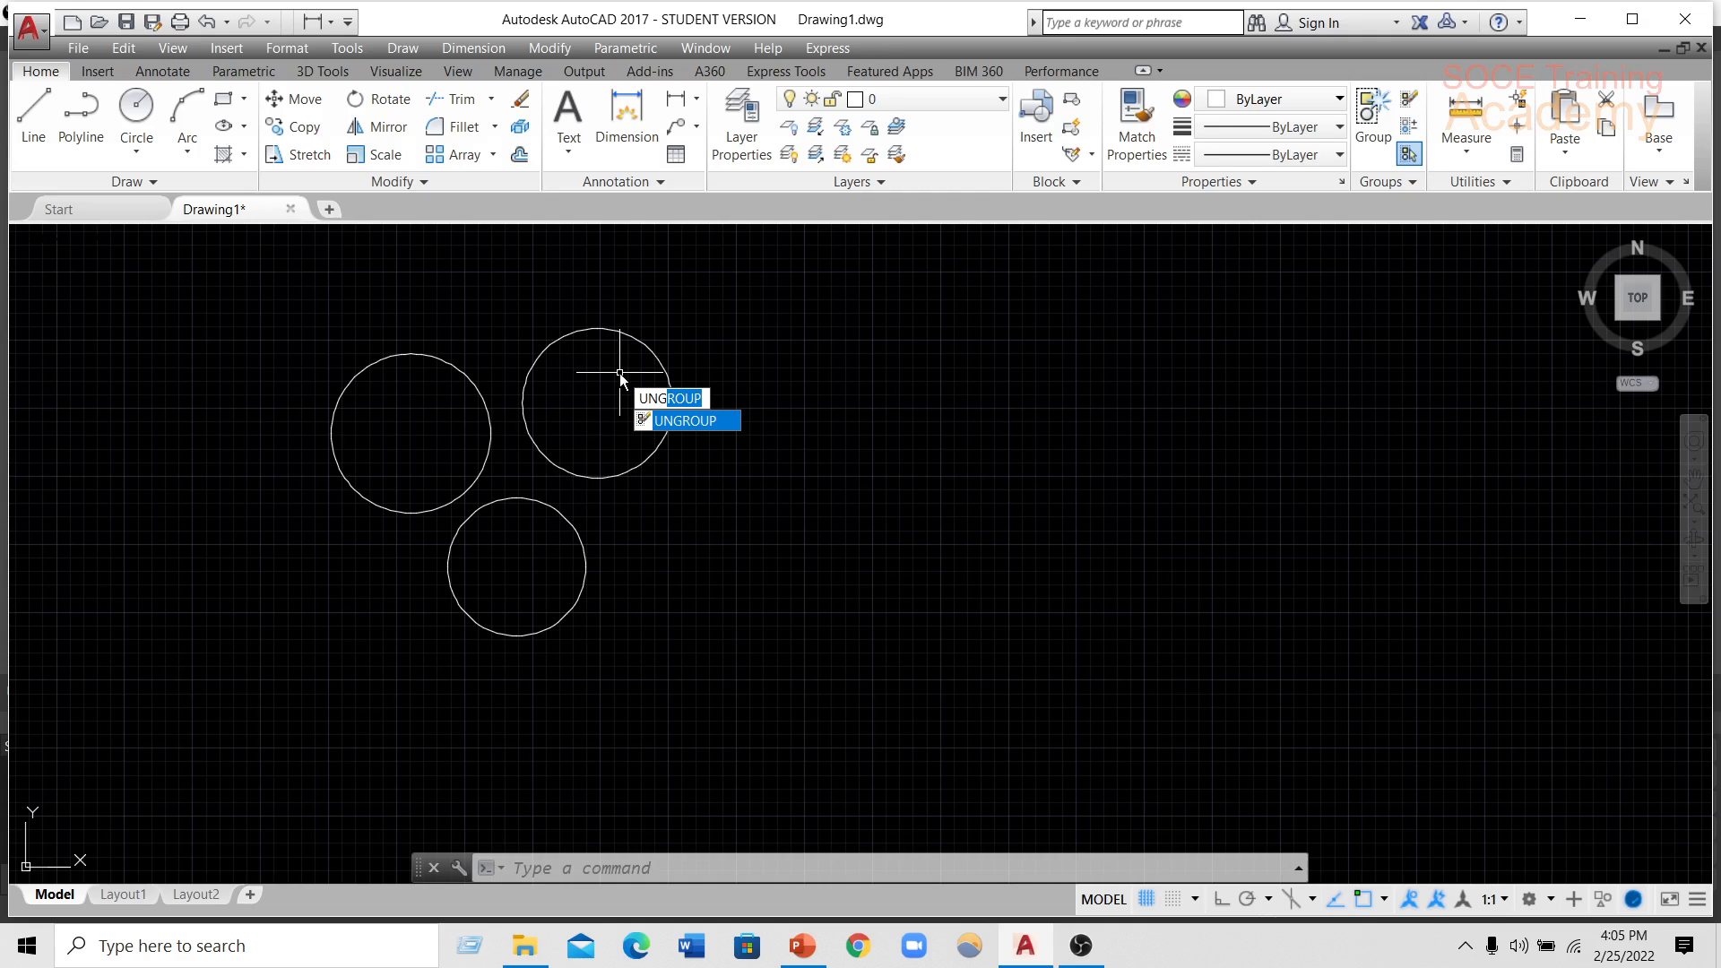
{"action": "key", "text": "Return"}
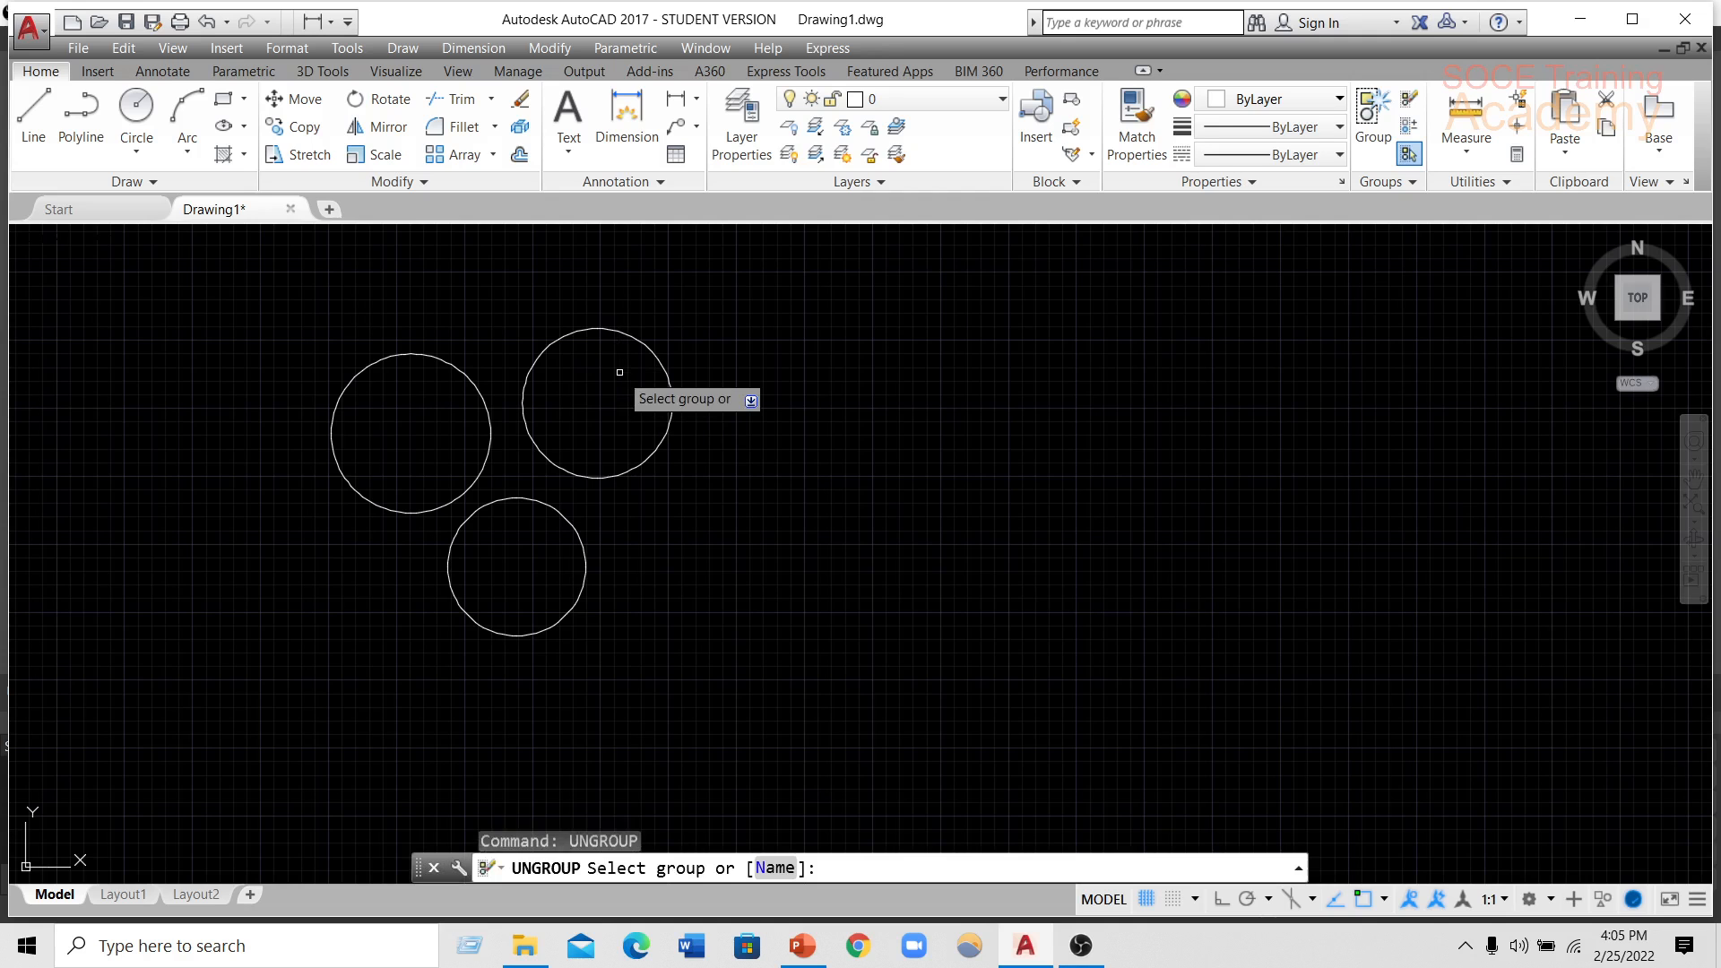
{"action": "left_click", "coordinate": [486, 417]}
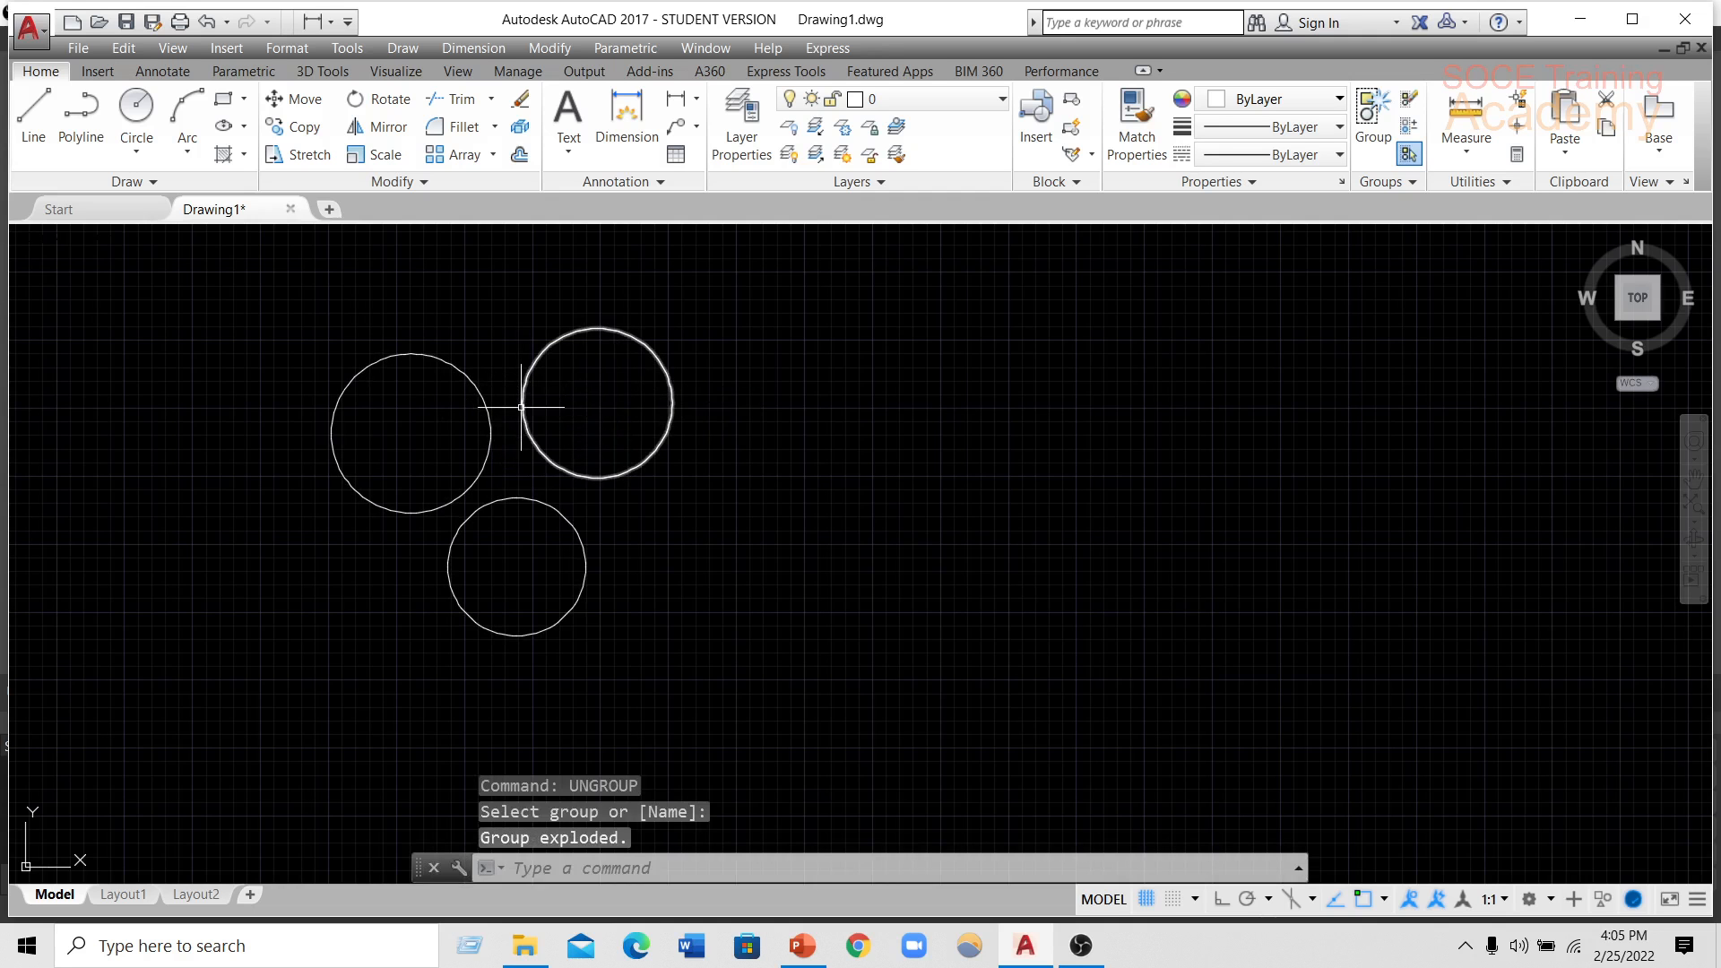
- Draw a closed rectangle about 9.6 units tall to the right of the circles, using four lines with Ortho on
{"action": "middle_click_drag", "start_coordinate": [684, 490], "coordinate": [415, 483]}
{"action": "scroll", "coordinate": [415, 483], "scroll_direction": "up", "scroll_amount": 2}
{"action": "scroll", "coordinate": [420, 488], "scroll_direction": "down", "scroll_amount": 6}
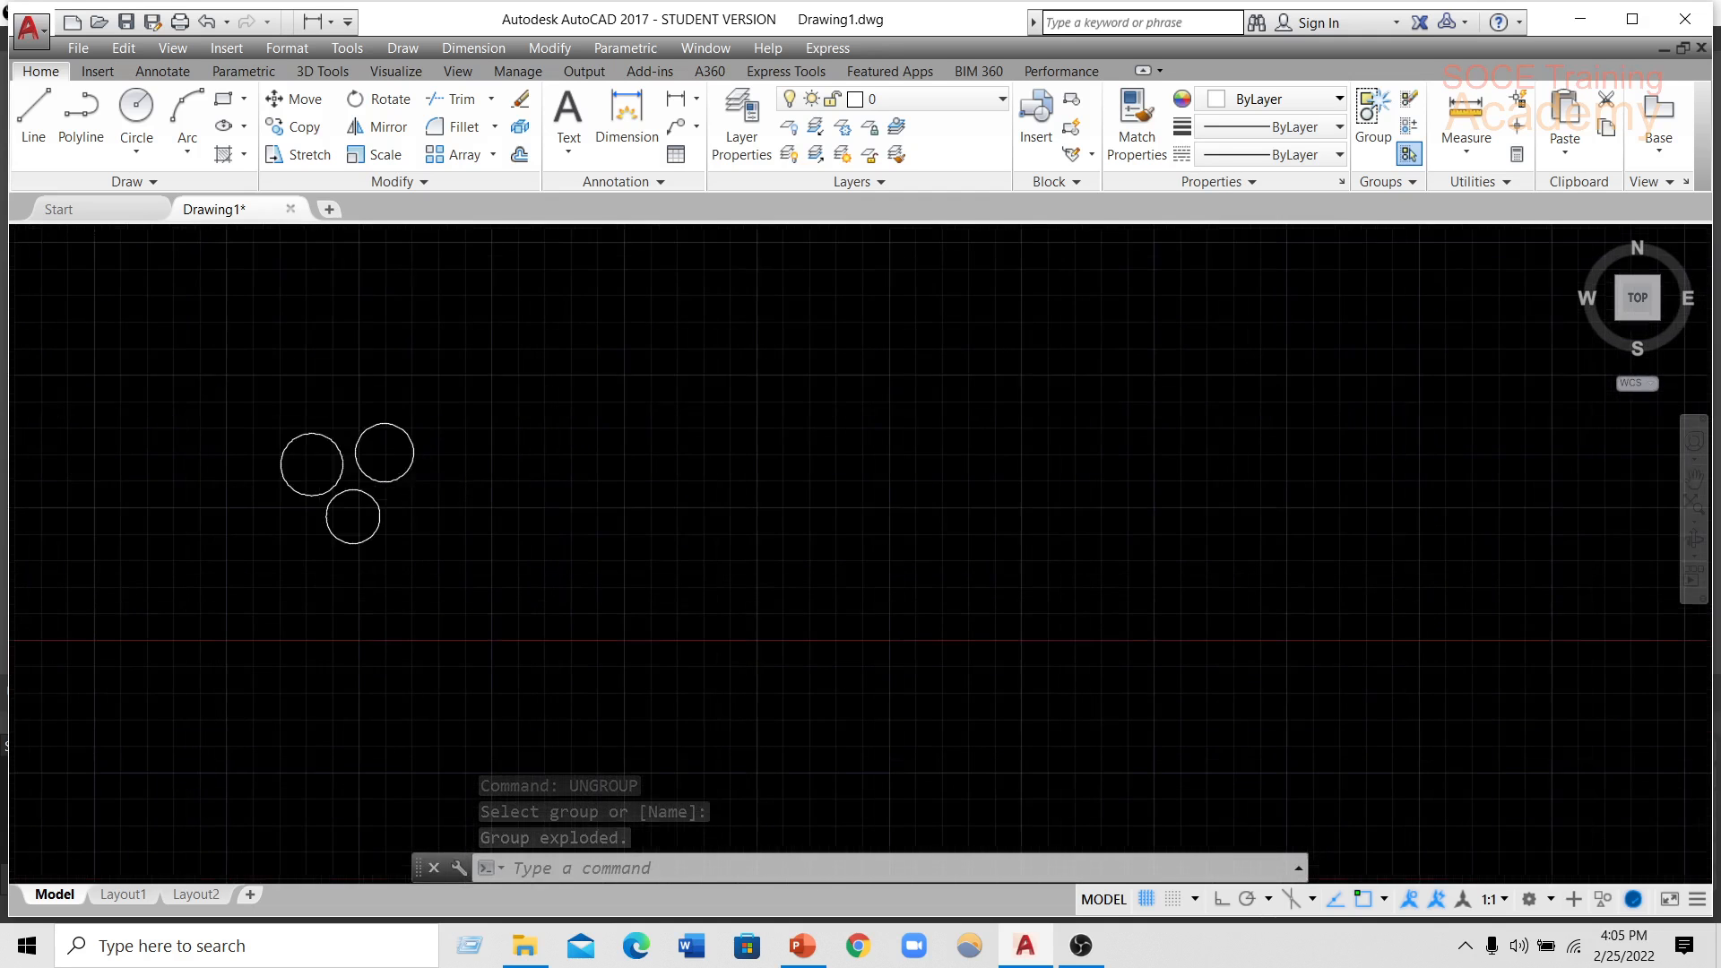
{"action": "scroll", "coordinate": [395, 453], "scroll_direction": "up", "scroll_amount": 5}
{"action": "scroll", "coordinate": [307, 308], "scroll_direction": "down", "scroll_amount": 2}
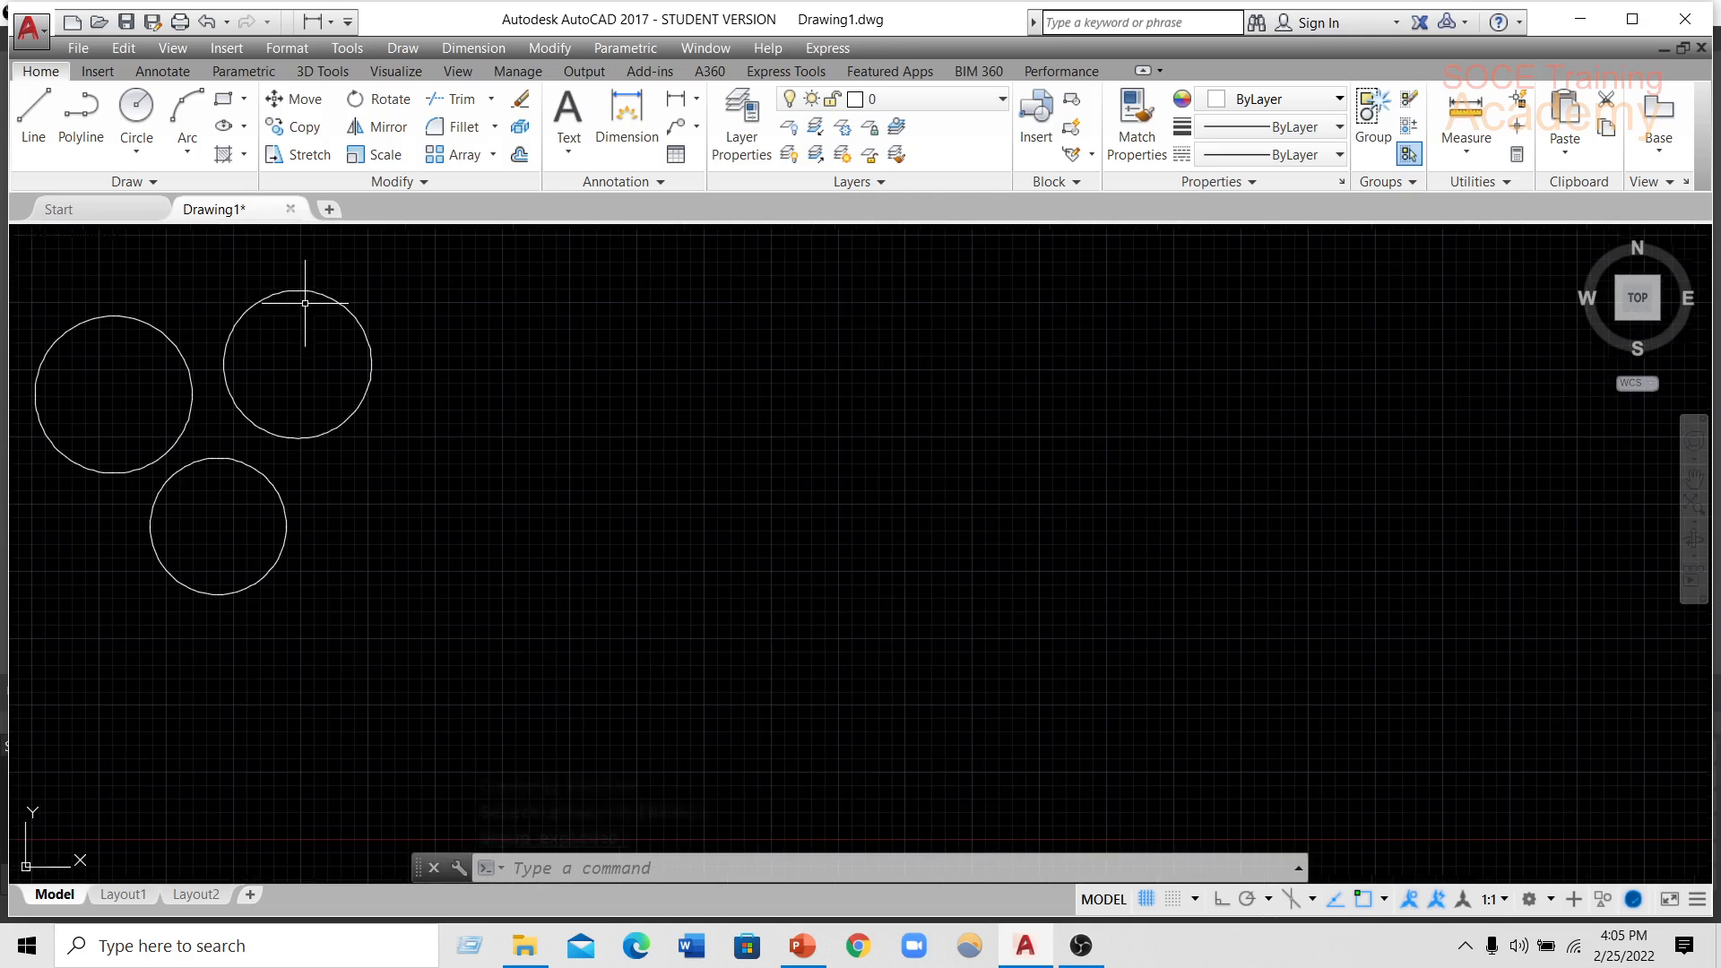
{"action": "left_click", "coordinate": [43, 119]}
{"action": "left_click", "coordinate": [670, 377]}
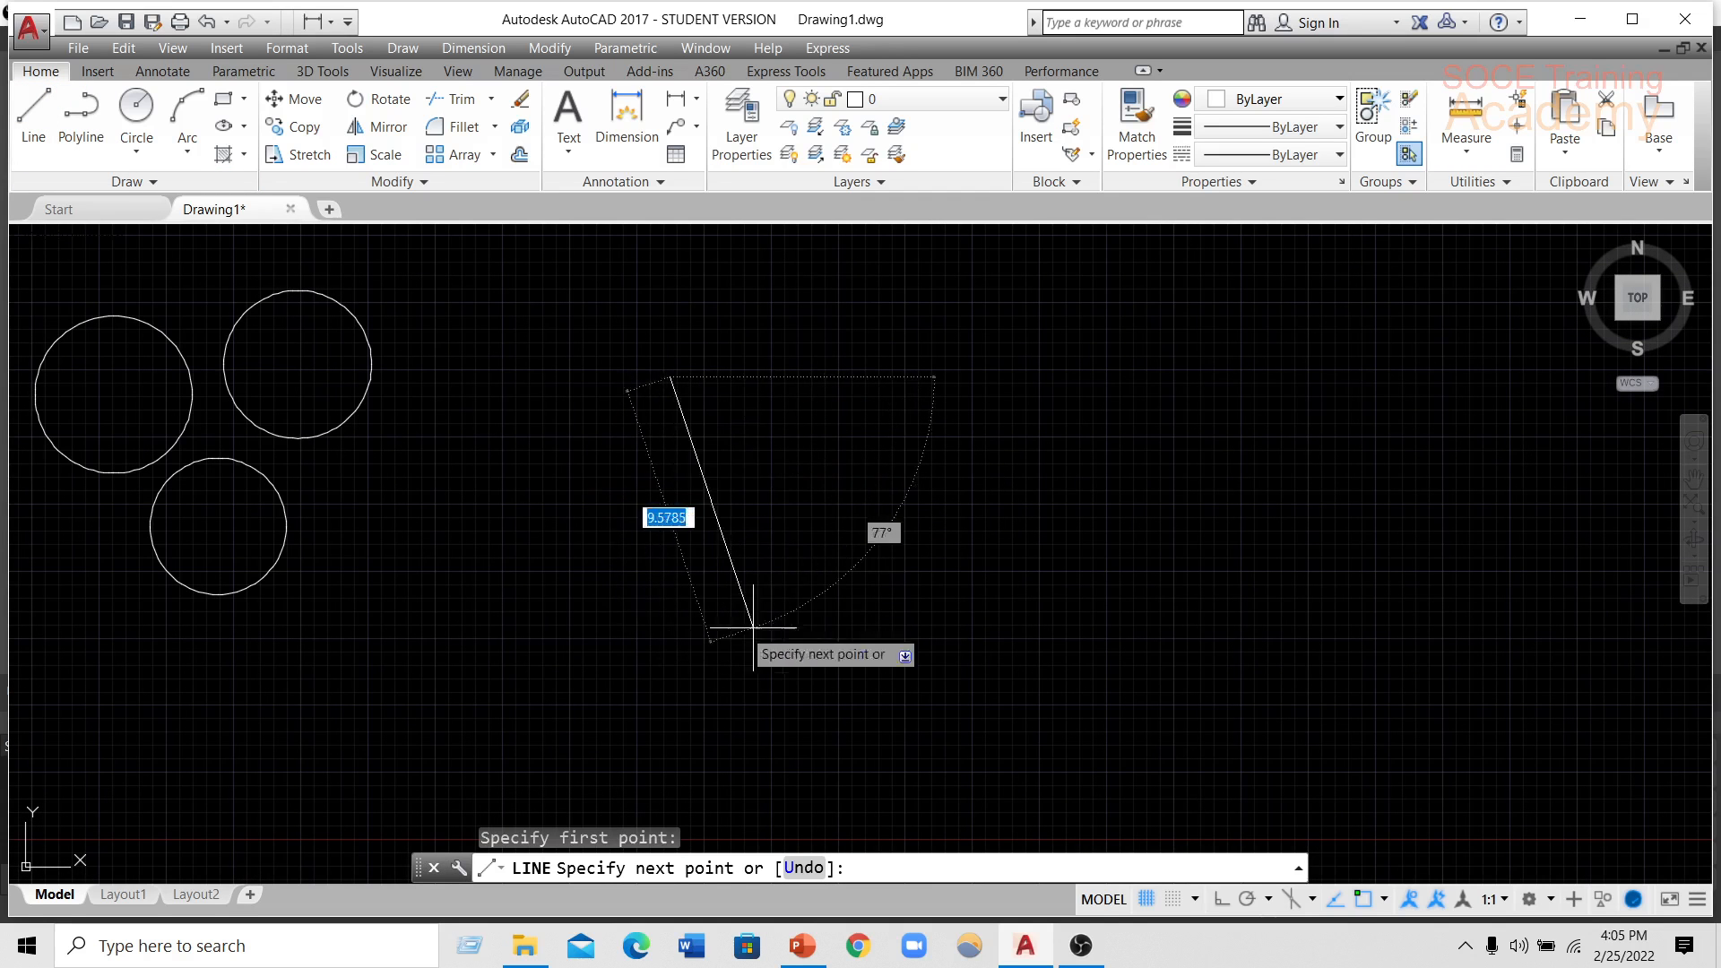
{"action": "left_click", "coordinate": [1218, 899]}
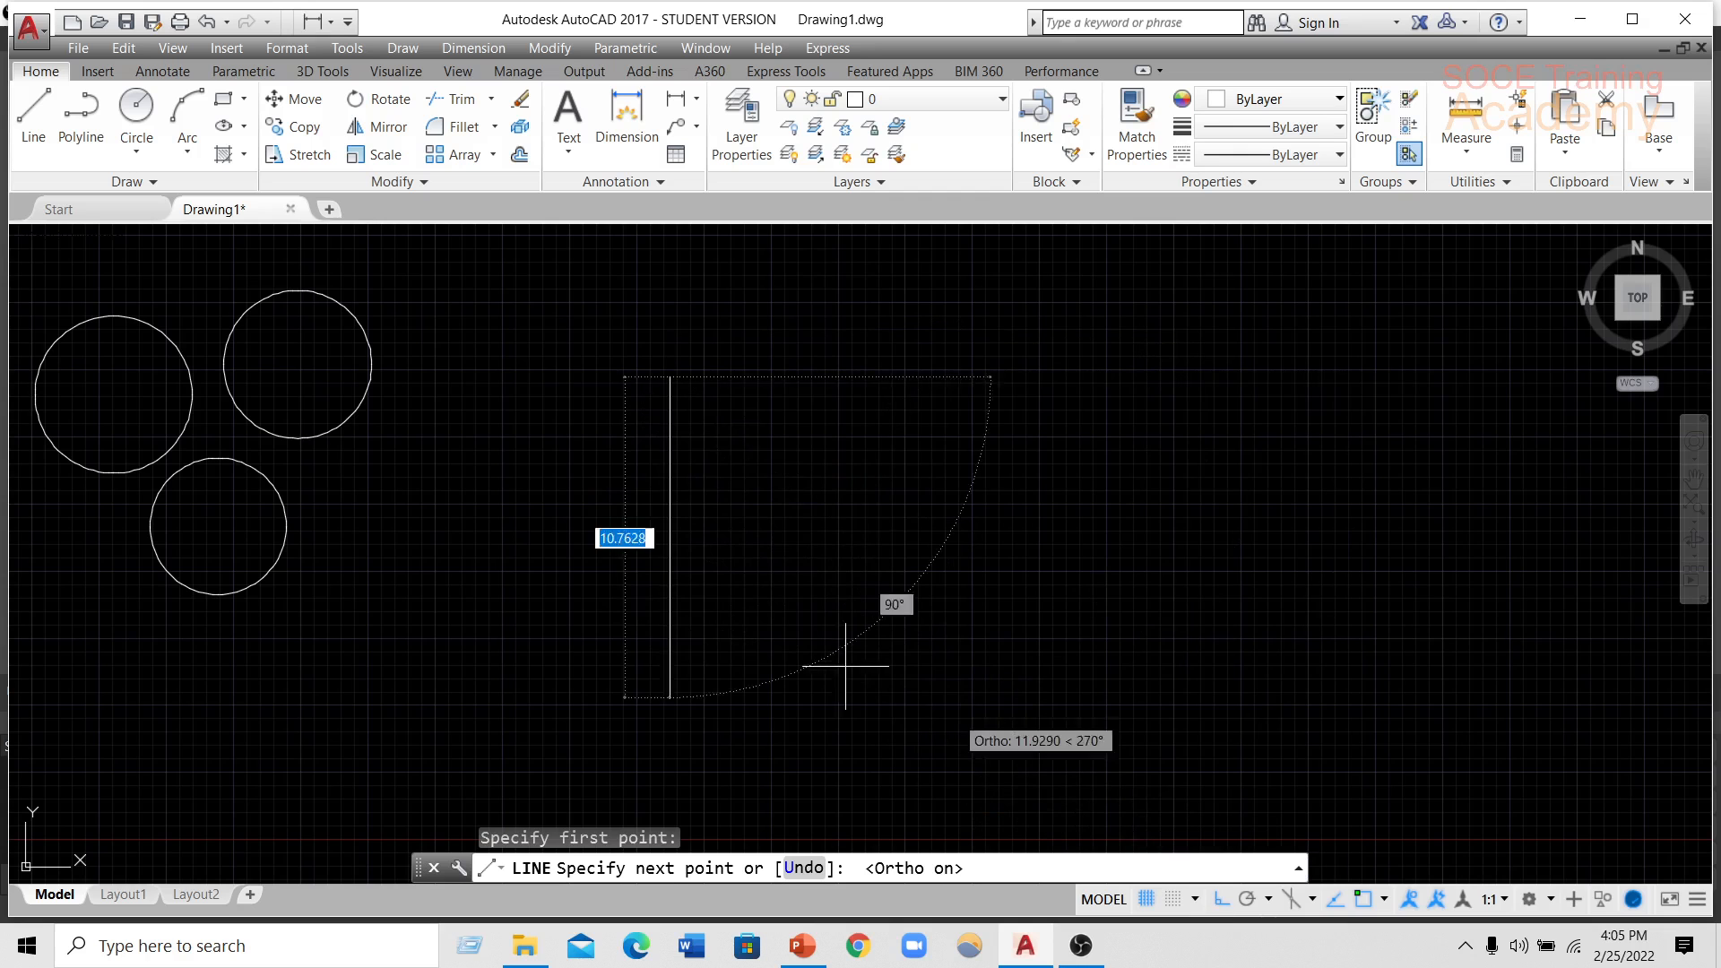
{"action": "left_click", "coordinate": [708, 636]}
{"action": "left_click", "coordinate": [1030, 623]}
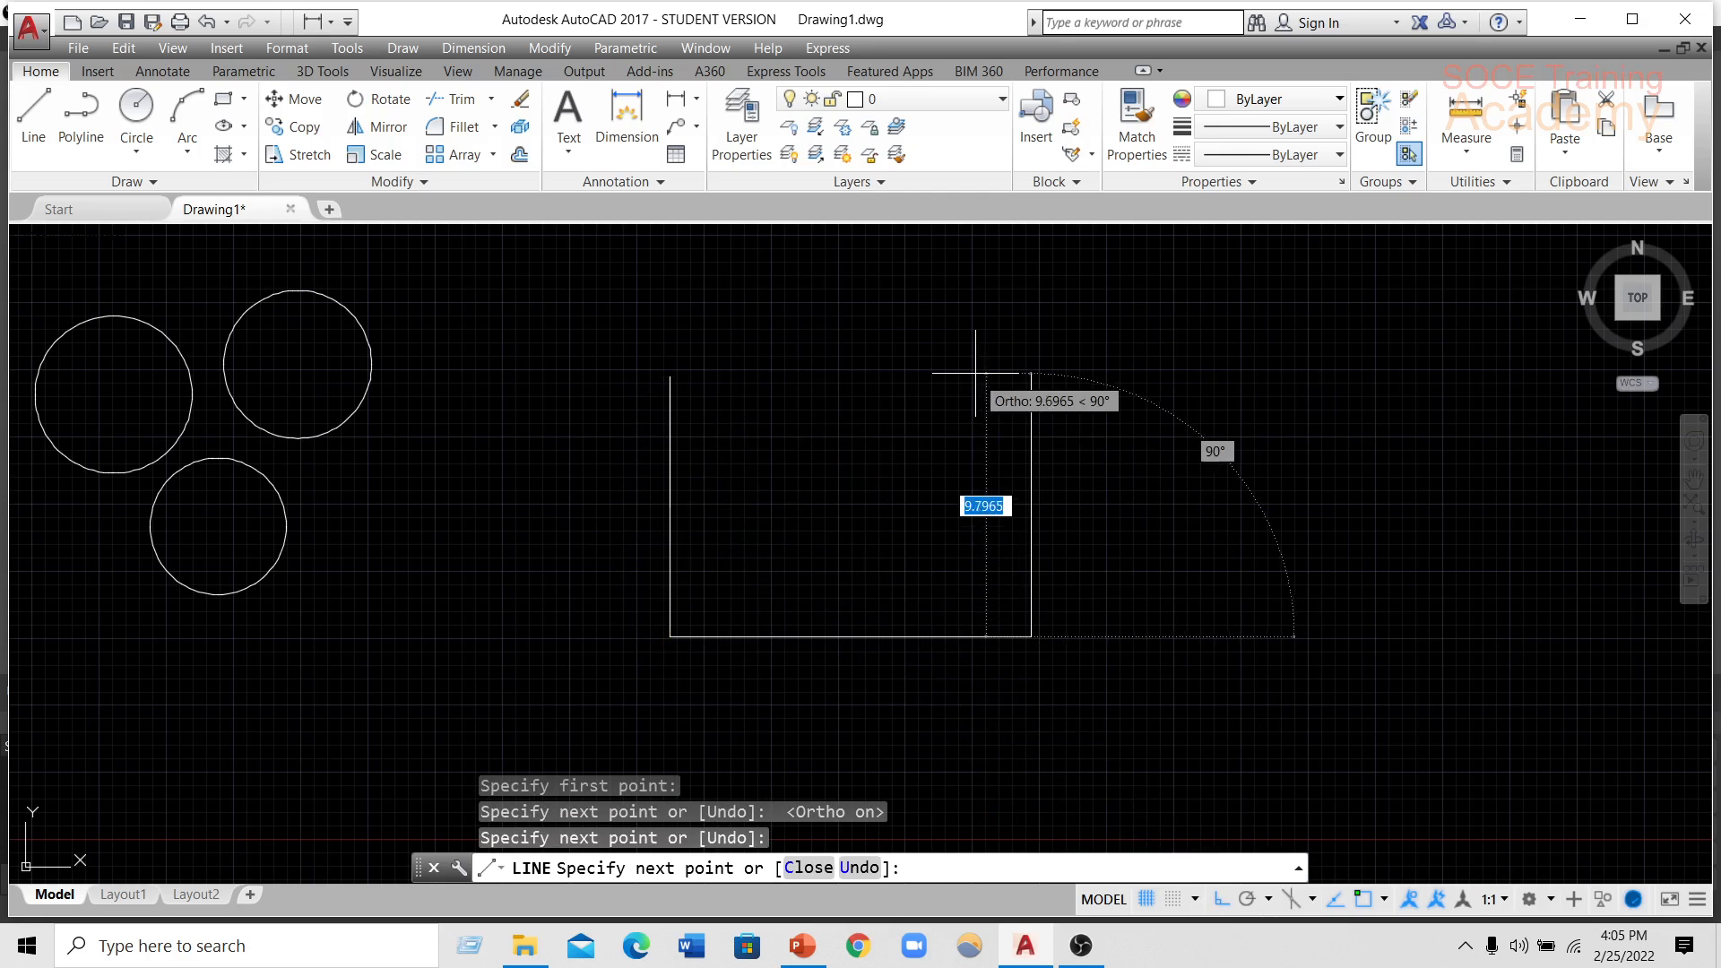
{"action": "left_click", "coordinate": [1031, 377]}
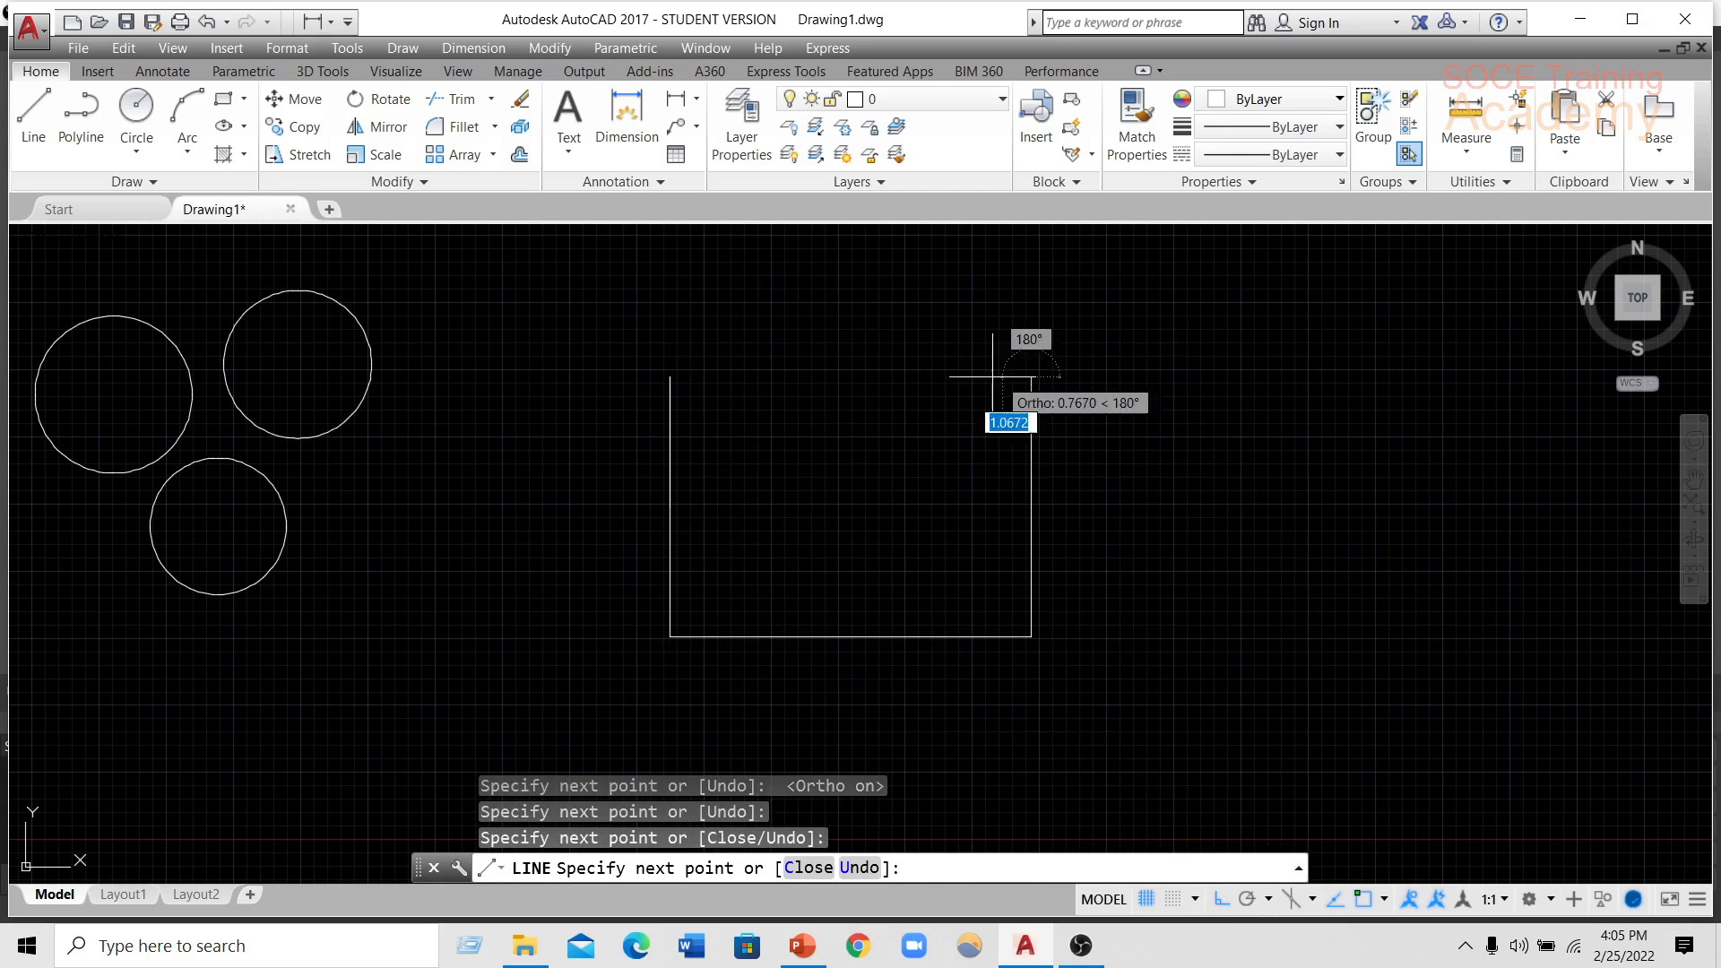
{"action": "left_click", "coordinate": [670, 377]}
- Draw connected lines from the rectangle's left edge horizontally inward, up to the top edge, and diagonally back to the starting point
{"action": "left_click", "coordinate": [33, 114]}
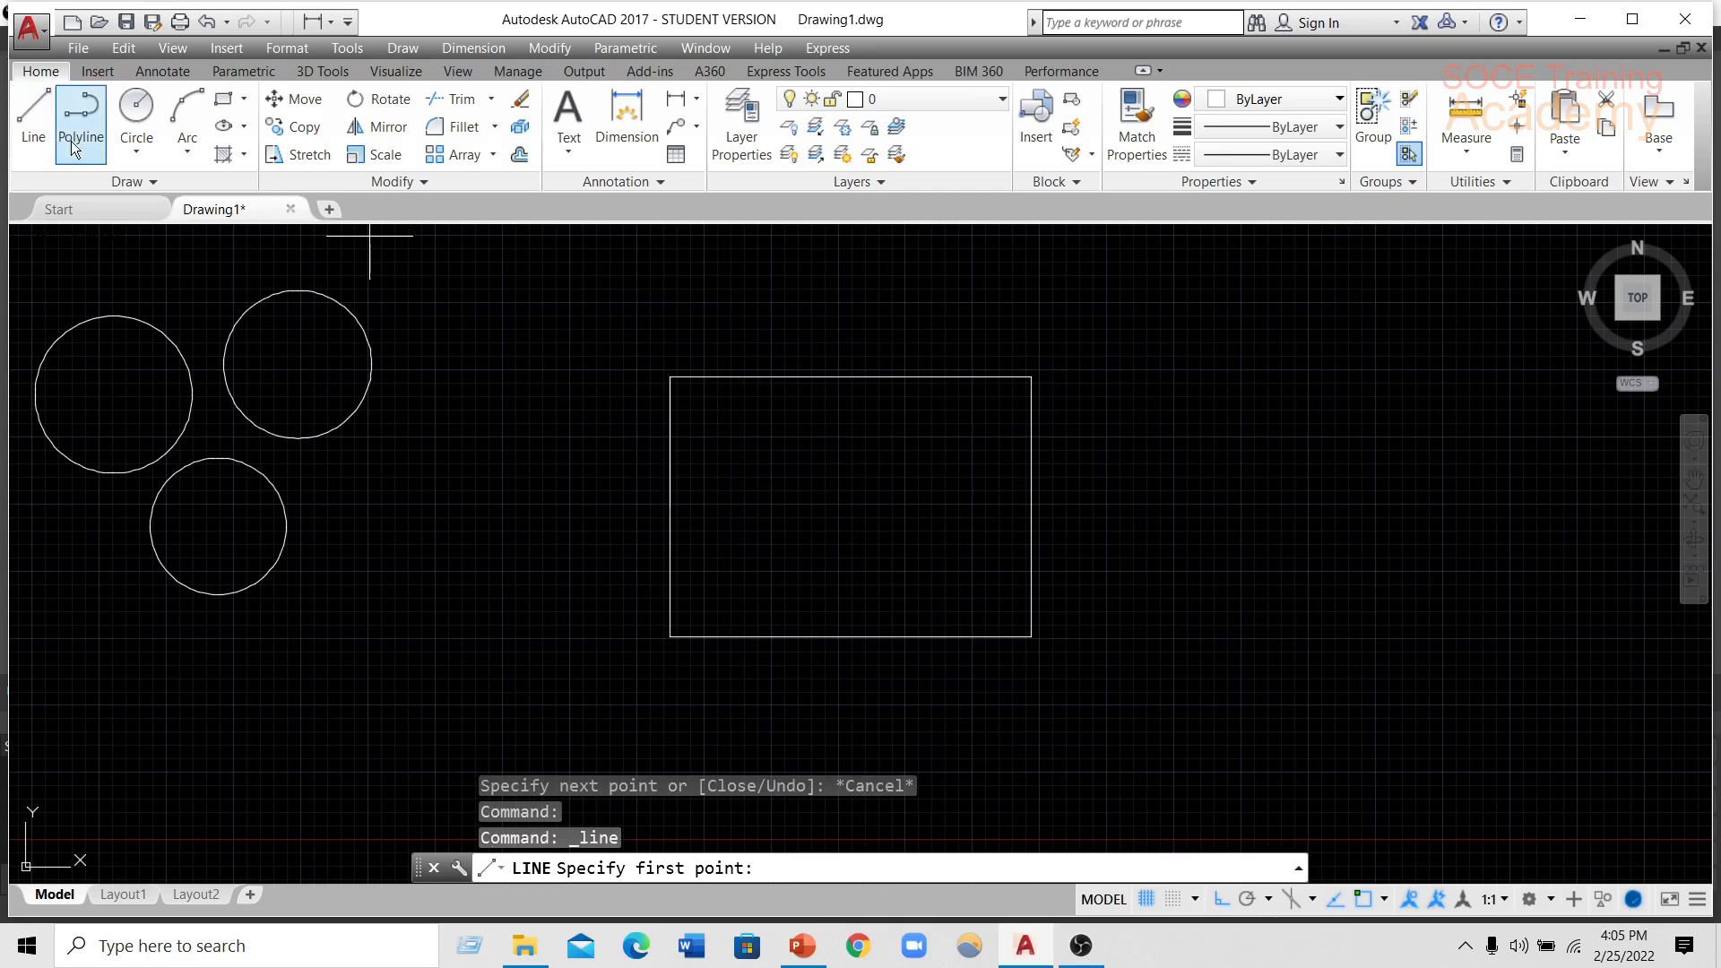
{"action": "left_click", "coordinate": [671, 490]}
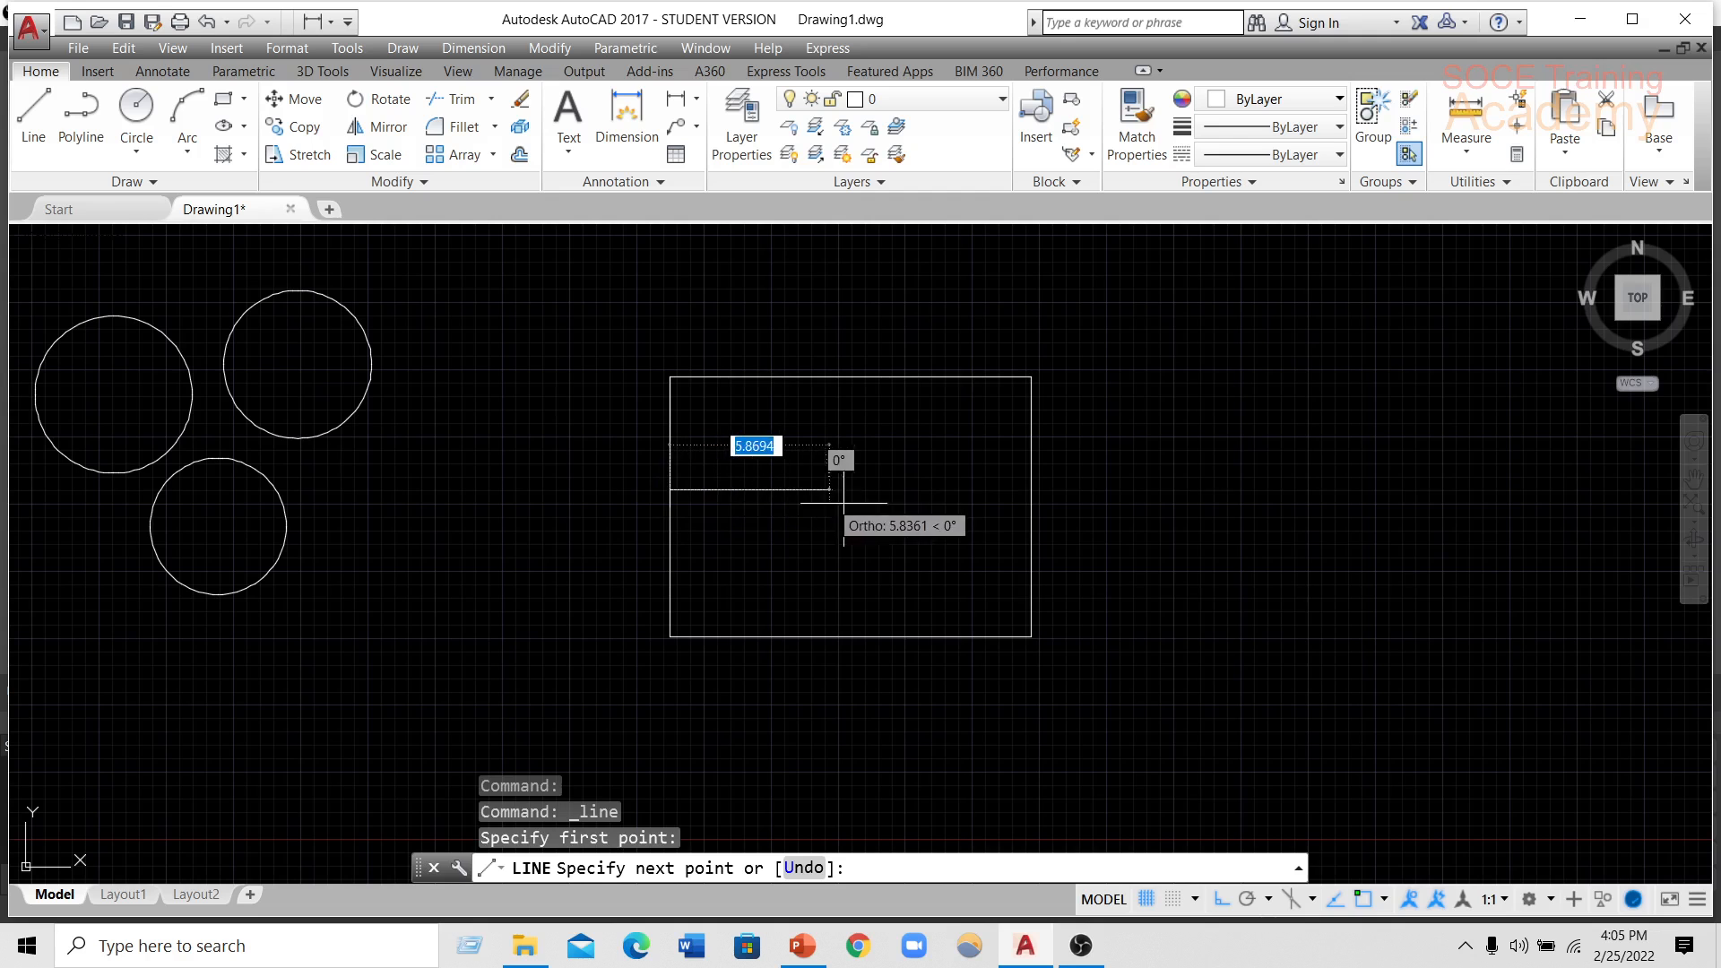
{"action": "left_click", "coordinate": [868, 489]}
{"action": "left_click", "coordinate": [869, 377]}
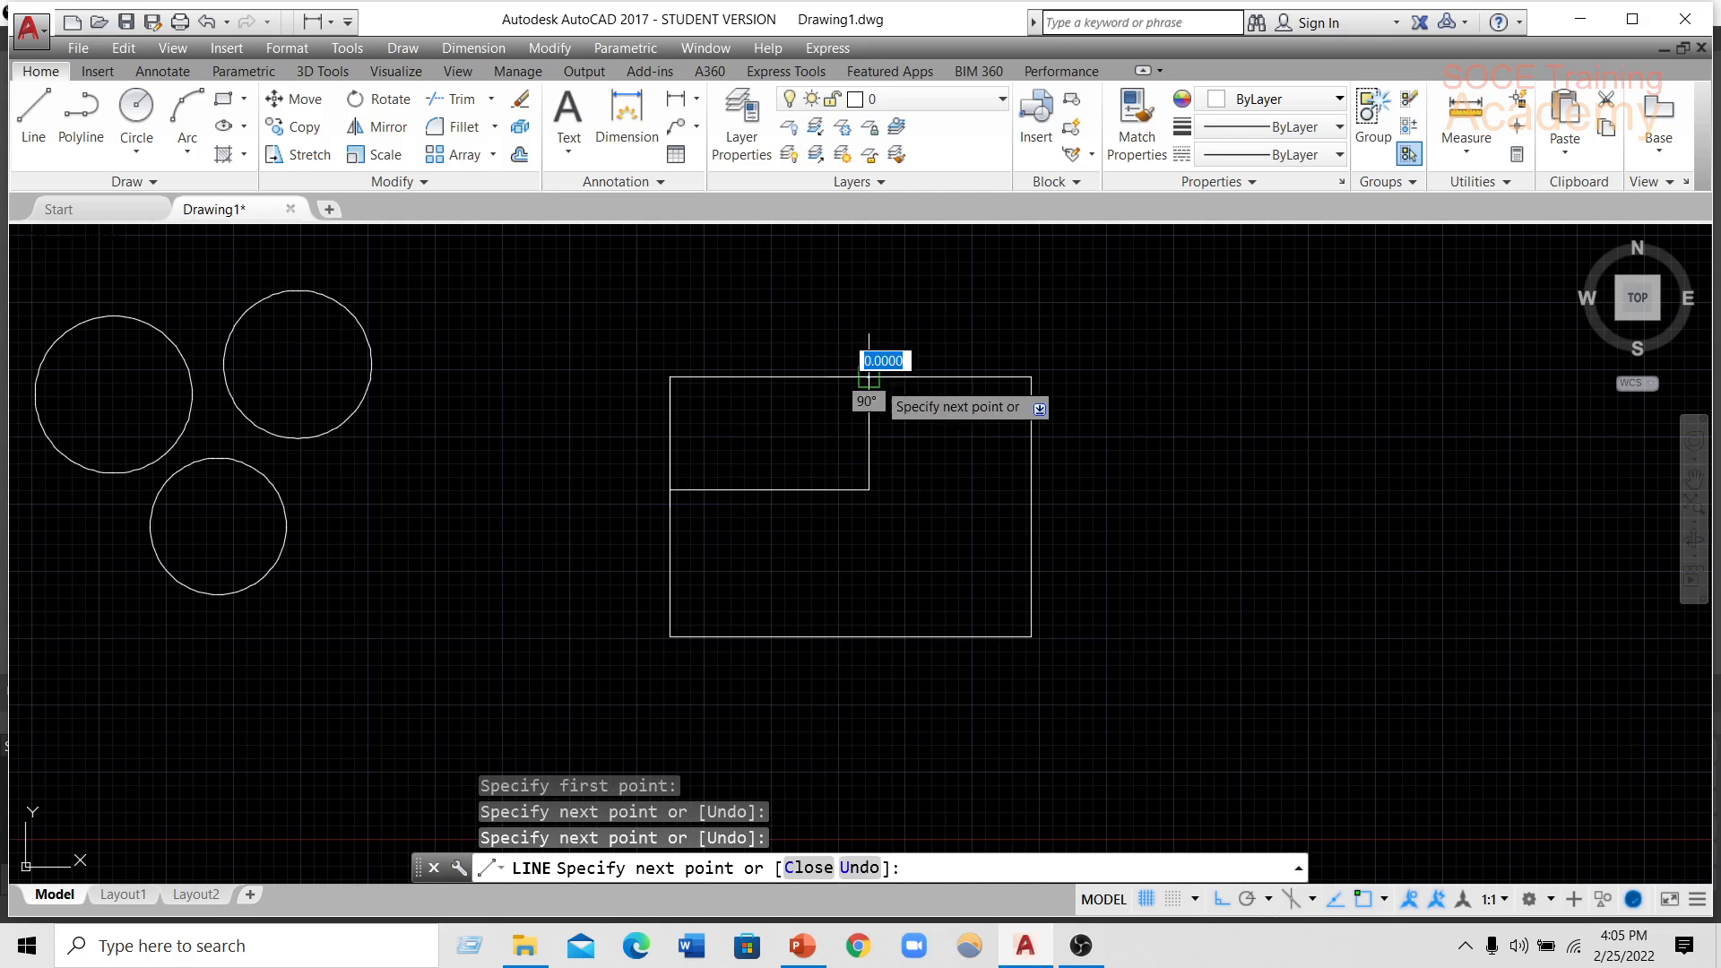
{"action": "left_click", "coordinate": [670, 489]}
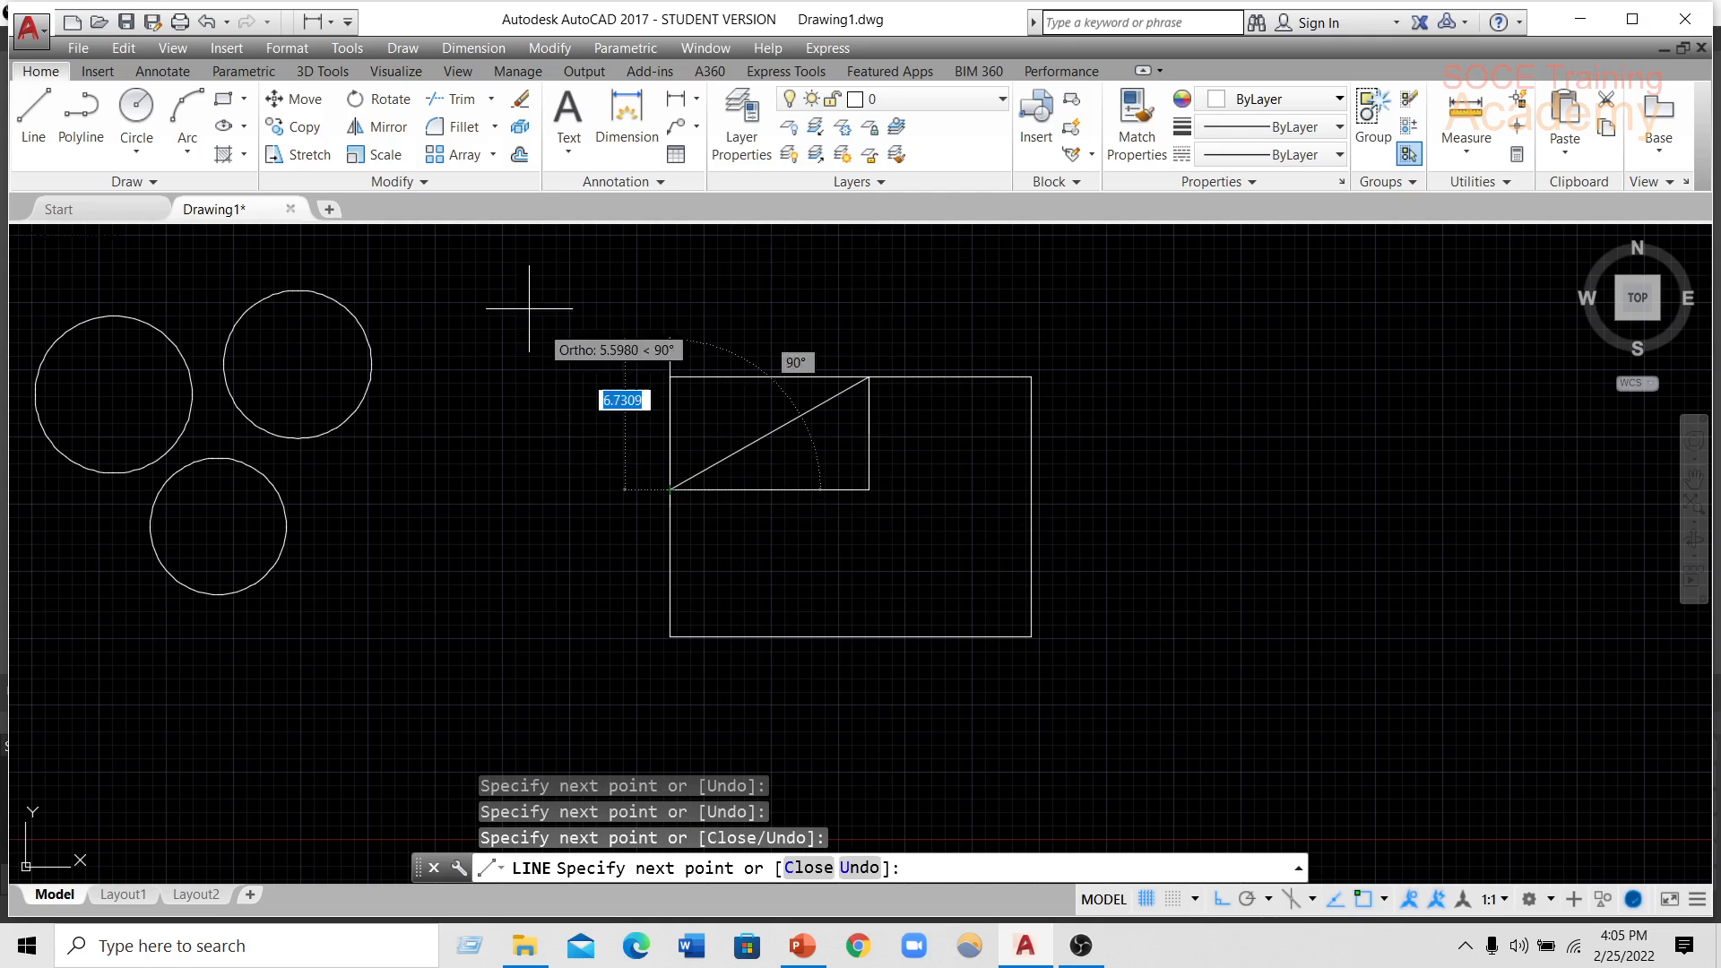
- Draw a vertical line from the inner corner of the triangle down to the rectangle's bottom edge
{"action": "left_click", "coordinate": [33, 112]}
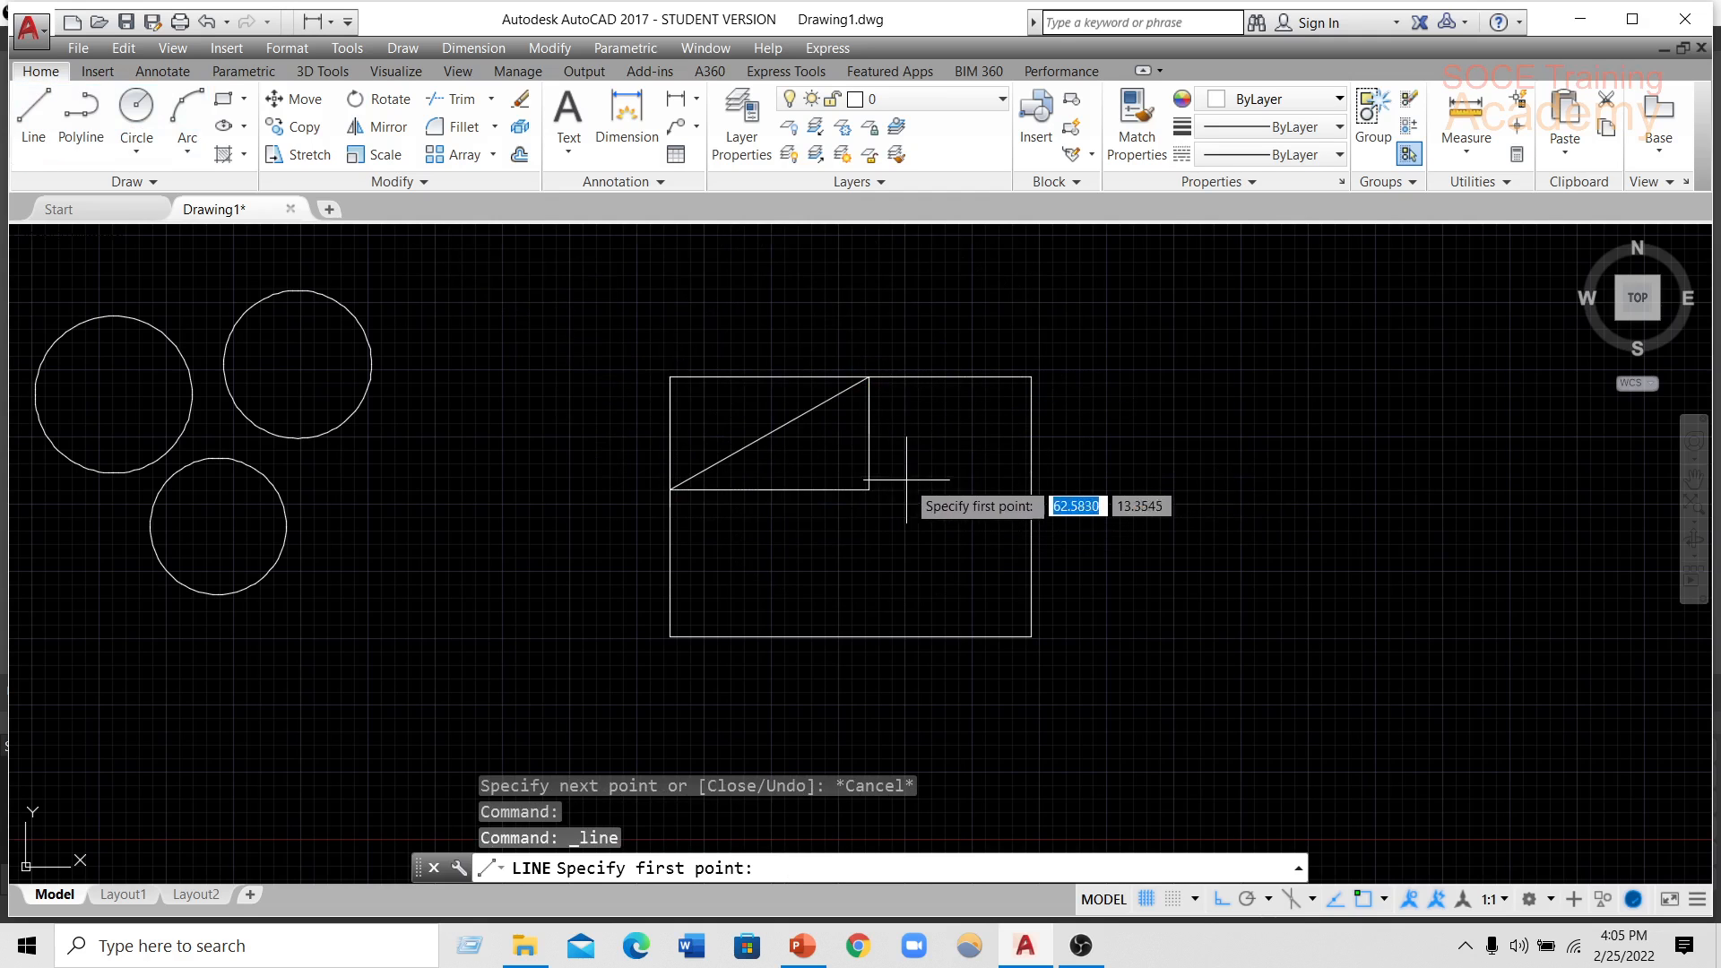
{"action": "left_click", "coordinate": [868, 489]}
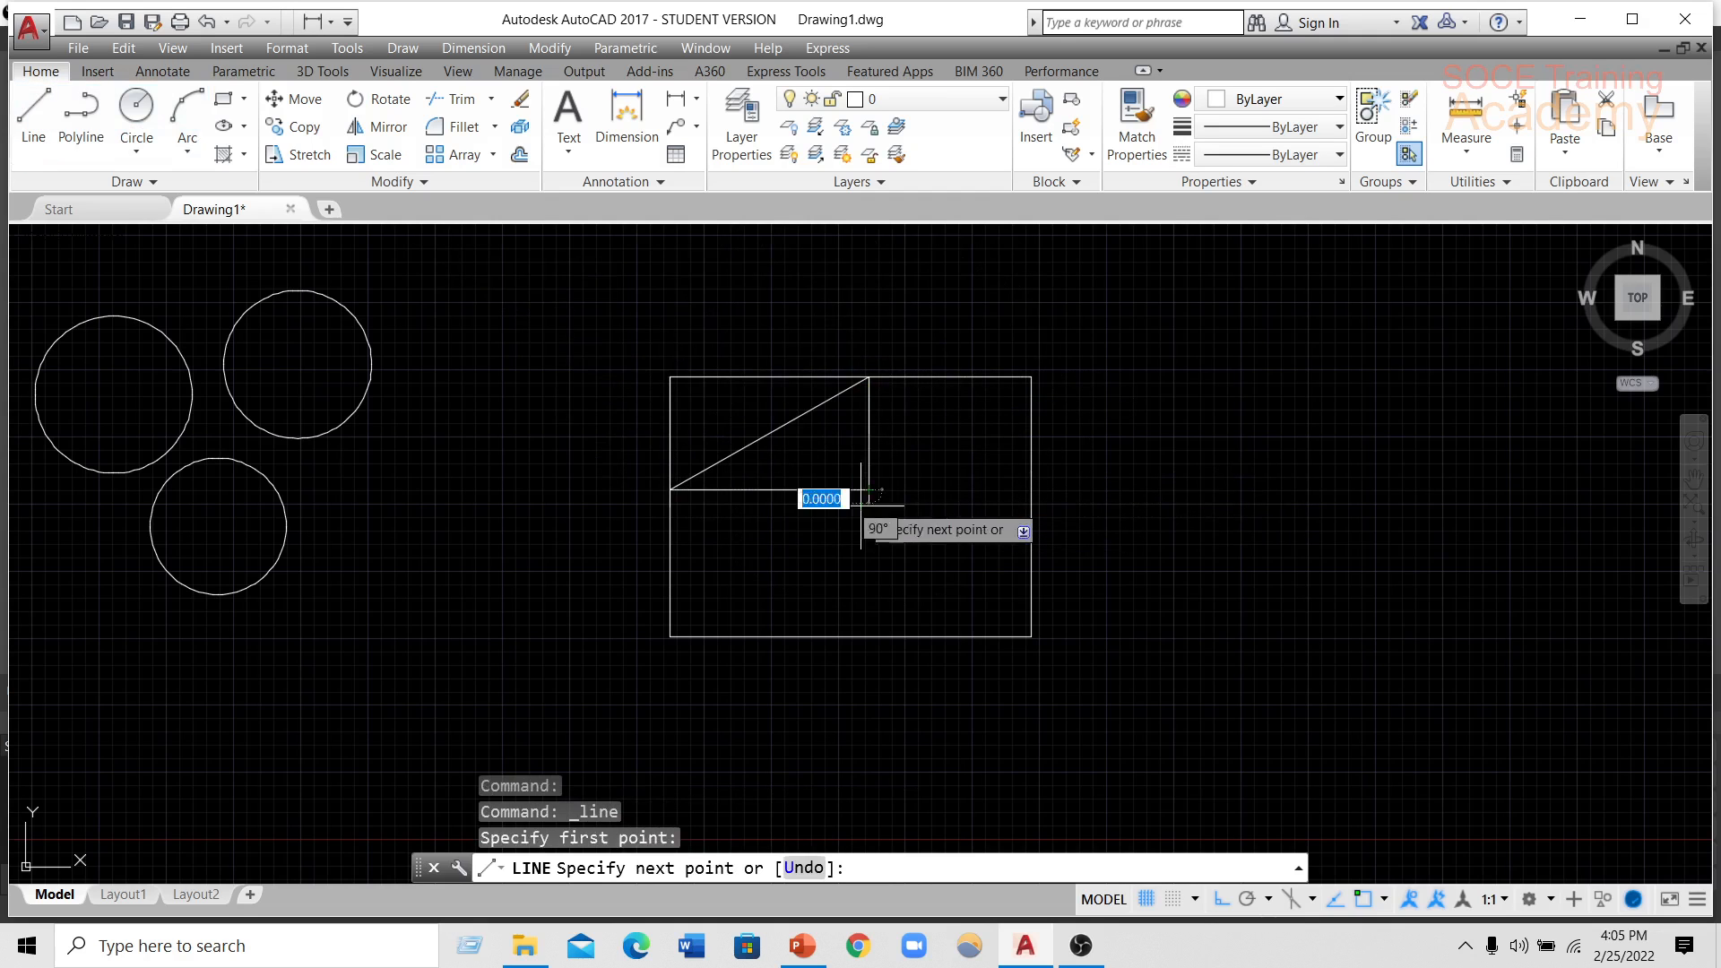
{"action": "left_click", "coordinate": [869, 637]}
{"action": "key", "text": "Escape"}
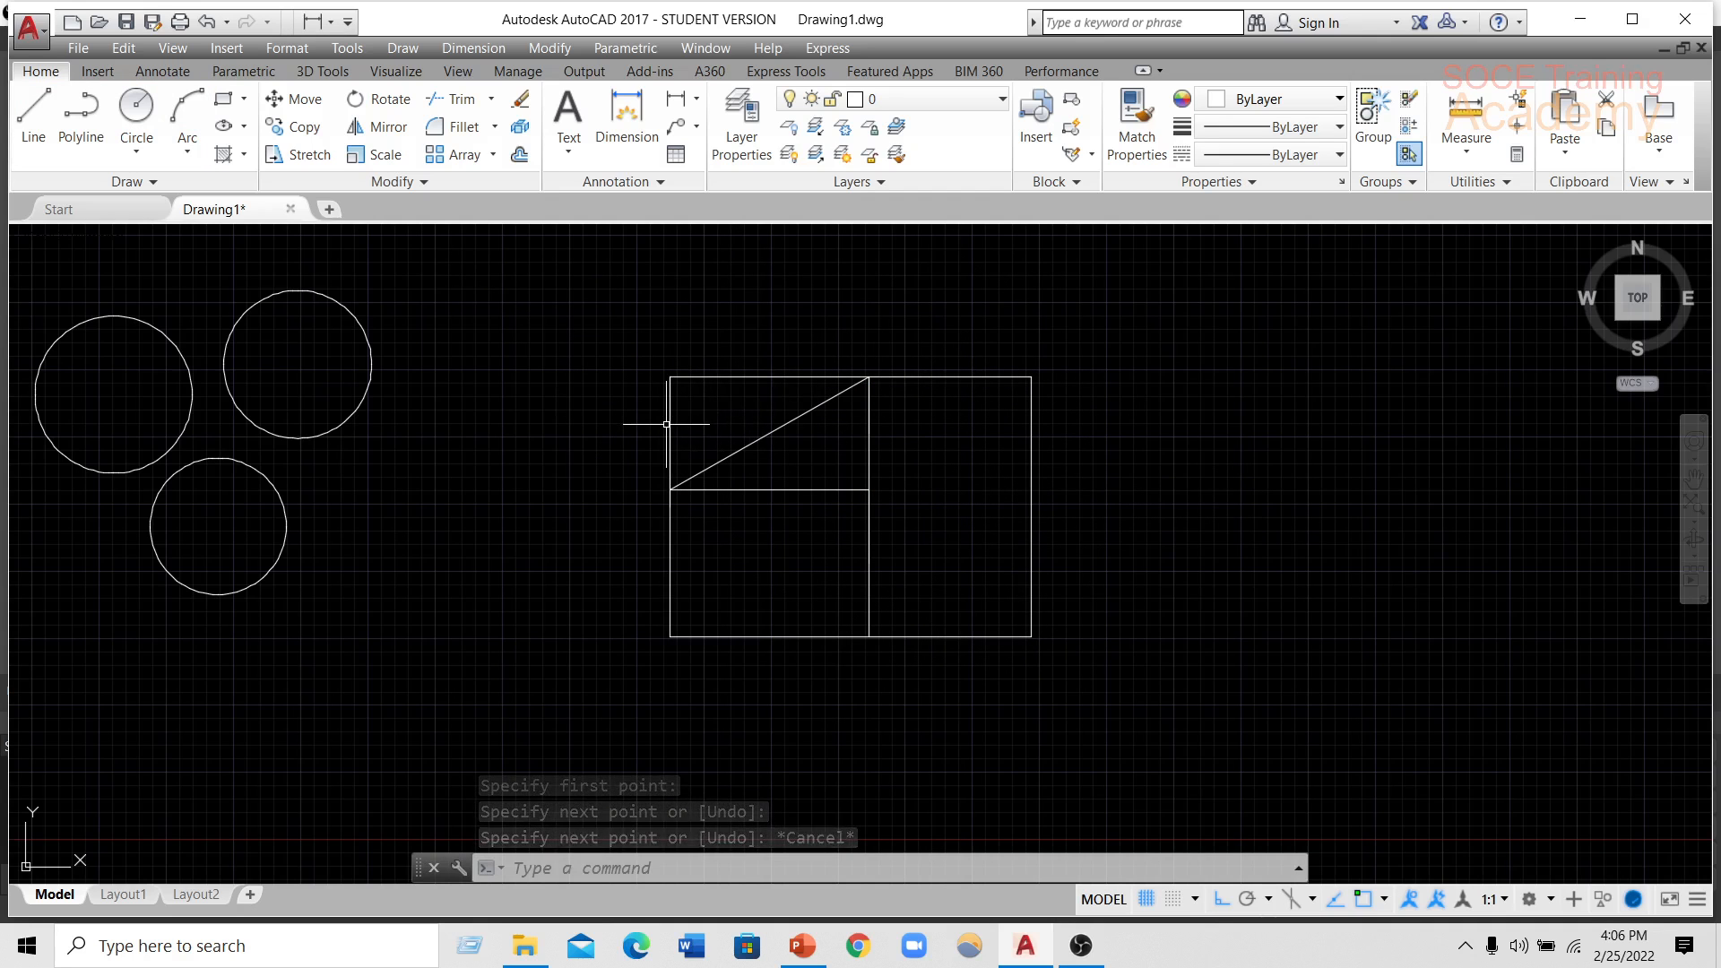
{"action": "middle_click_drag", "start_coordinate": [795, 427], "coordinate": [576, 373]}
{"action": "scroll", "coordinate": [1025, 415], "scroll_direction": "down", "scroll_amount": 4}
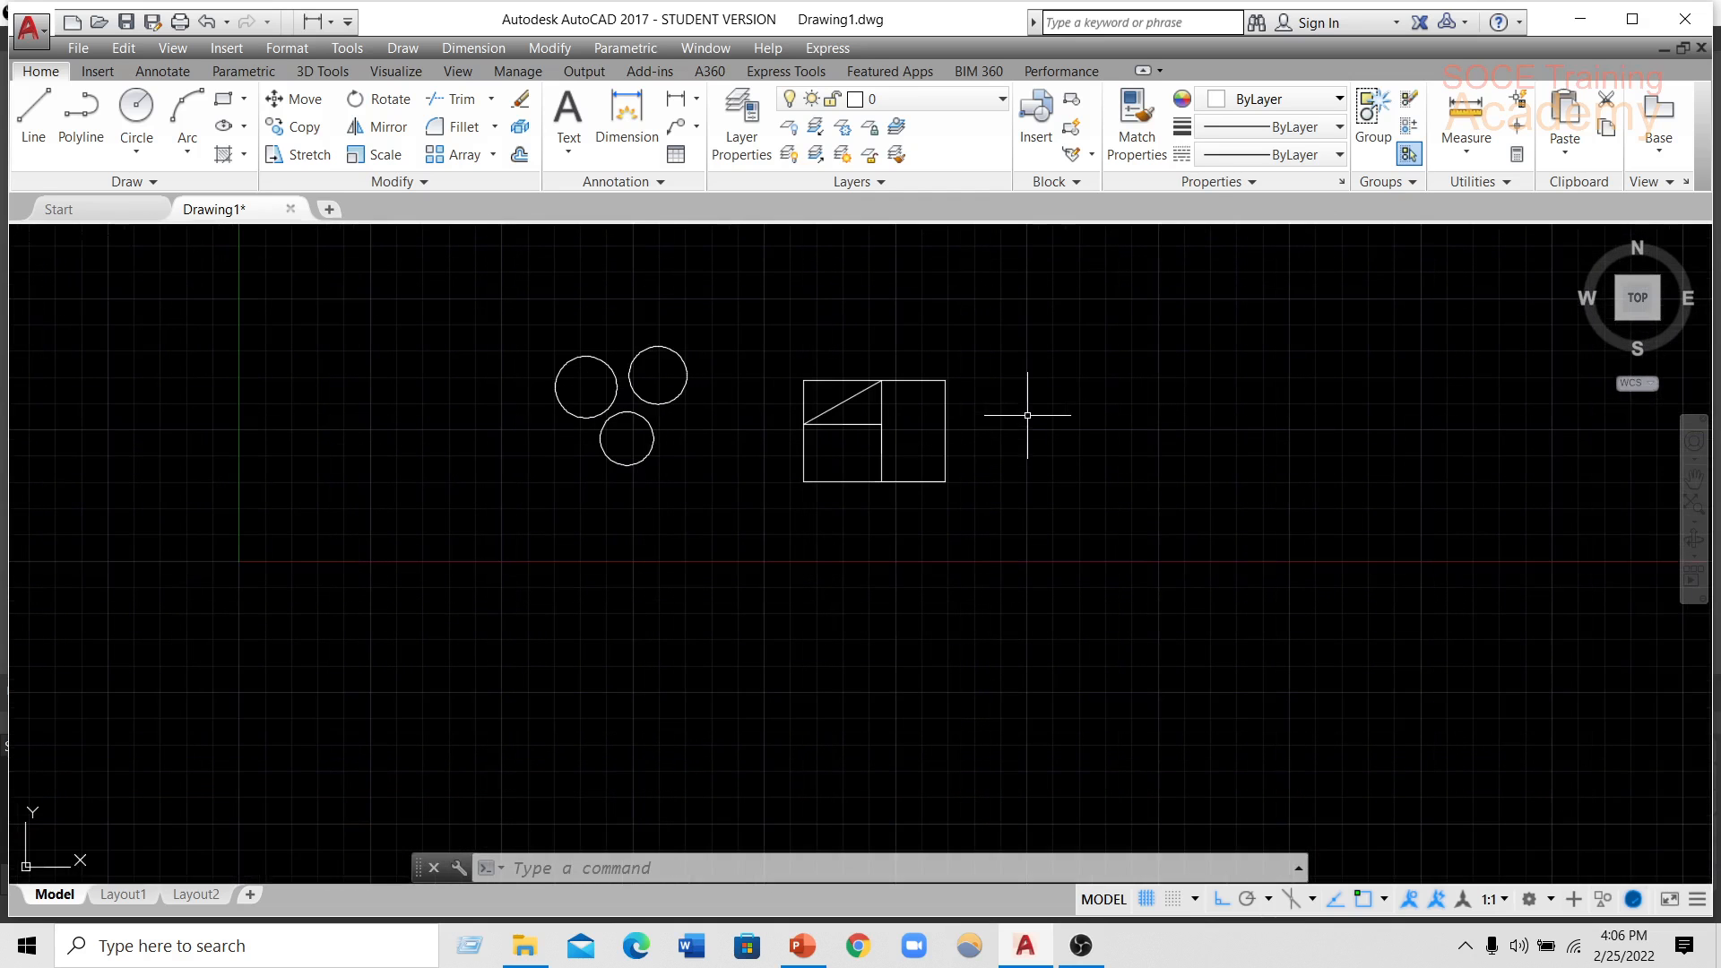
{"action": "middle_click_drag", "start_coordinate": [1025, 415], "coordinate": [836, 472]}
{"action": "scroll", "coordinate": [724, 415], "scroll_direction": "up", "scroll_amount": 2}
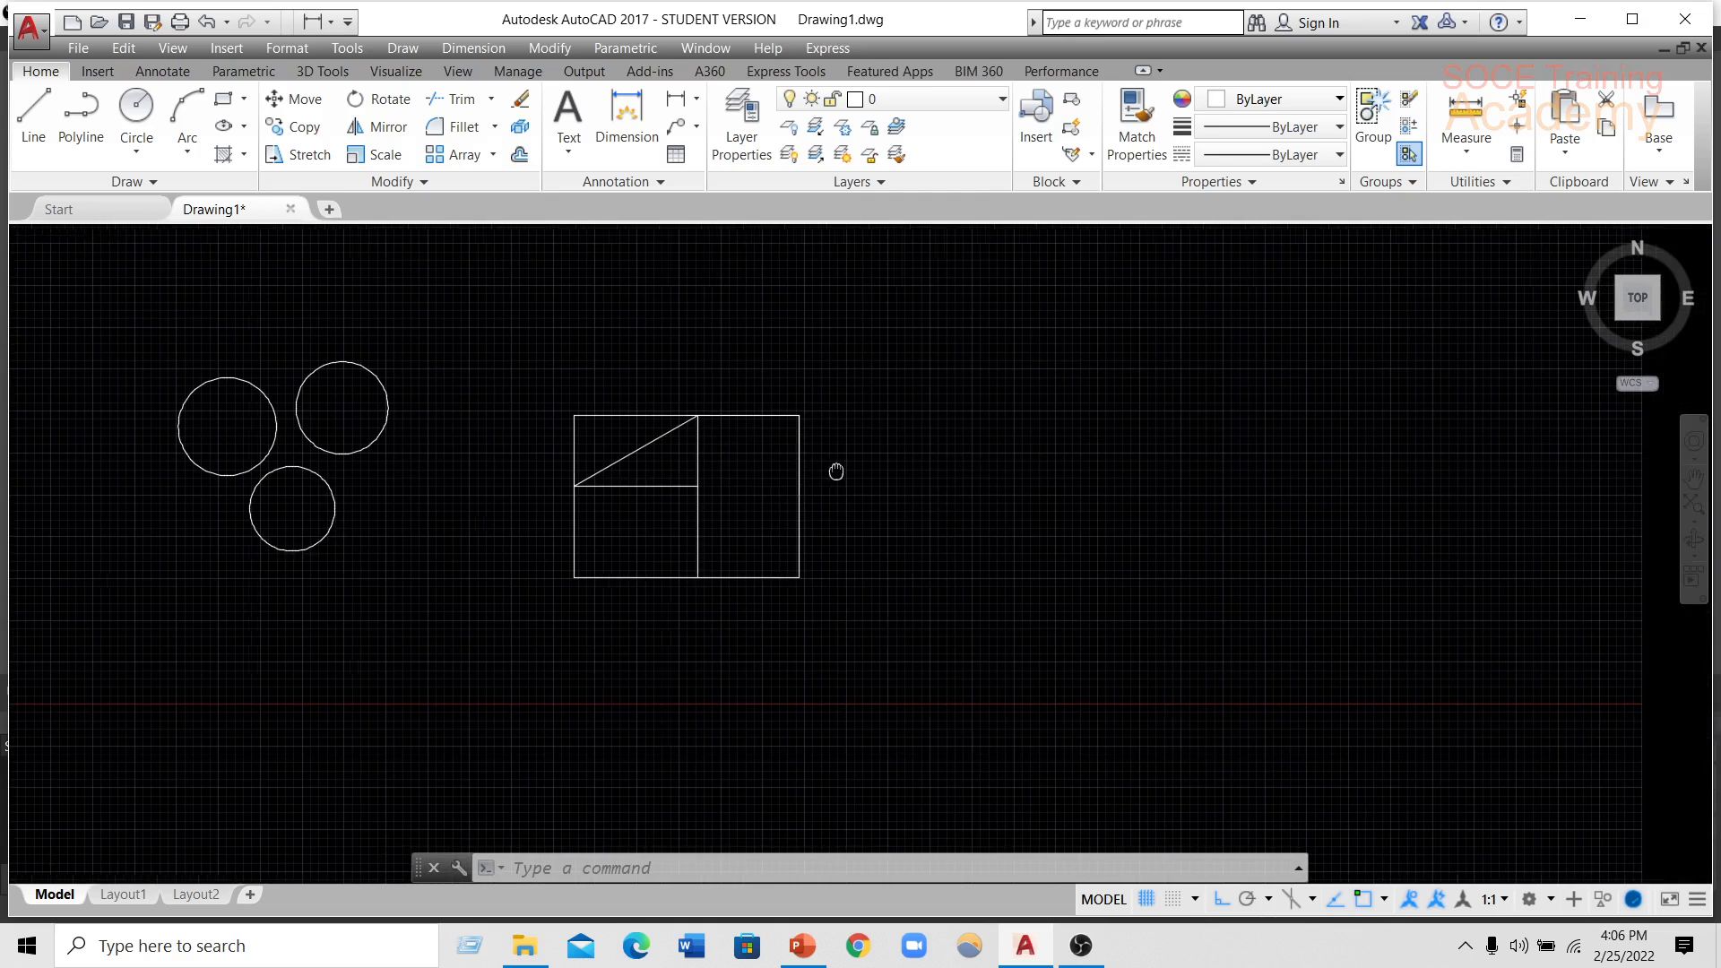
{"action": "scroll", "coordinate": [745, 426], "scroll_direction": "up", "scroll_amount": 2}
{"action": "mouse_move", "coordinate": [408, 339]}
{"action": "left_mouse_down"}
{"action": "mouse_move", "coordinate": [433, 723]}
{"action": "mouse_move", "coordinate": [1087, 661]}
{"action": "mouse_move", "coordinate": [806, 250]}
{"action": "mouse_move", "coordinate": [589, 397]}
{"action": "left_mouse_up"}
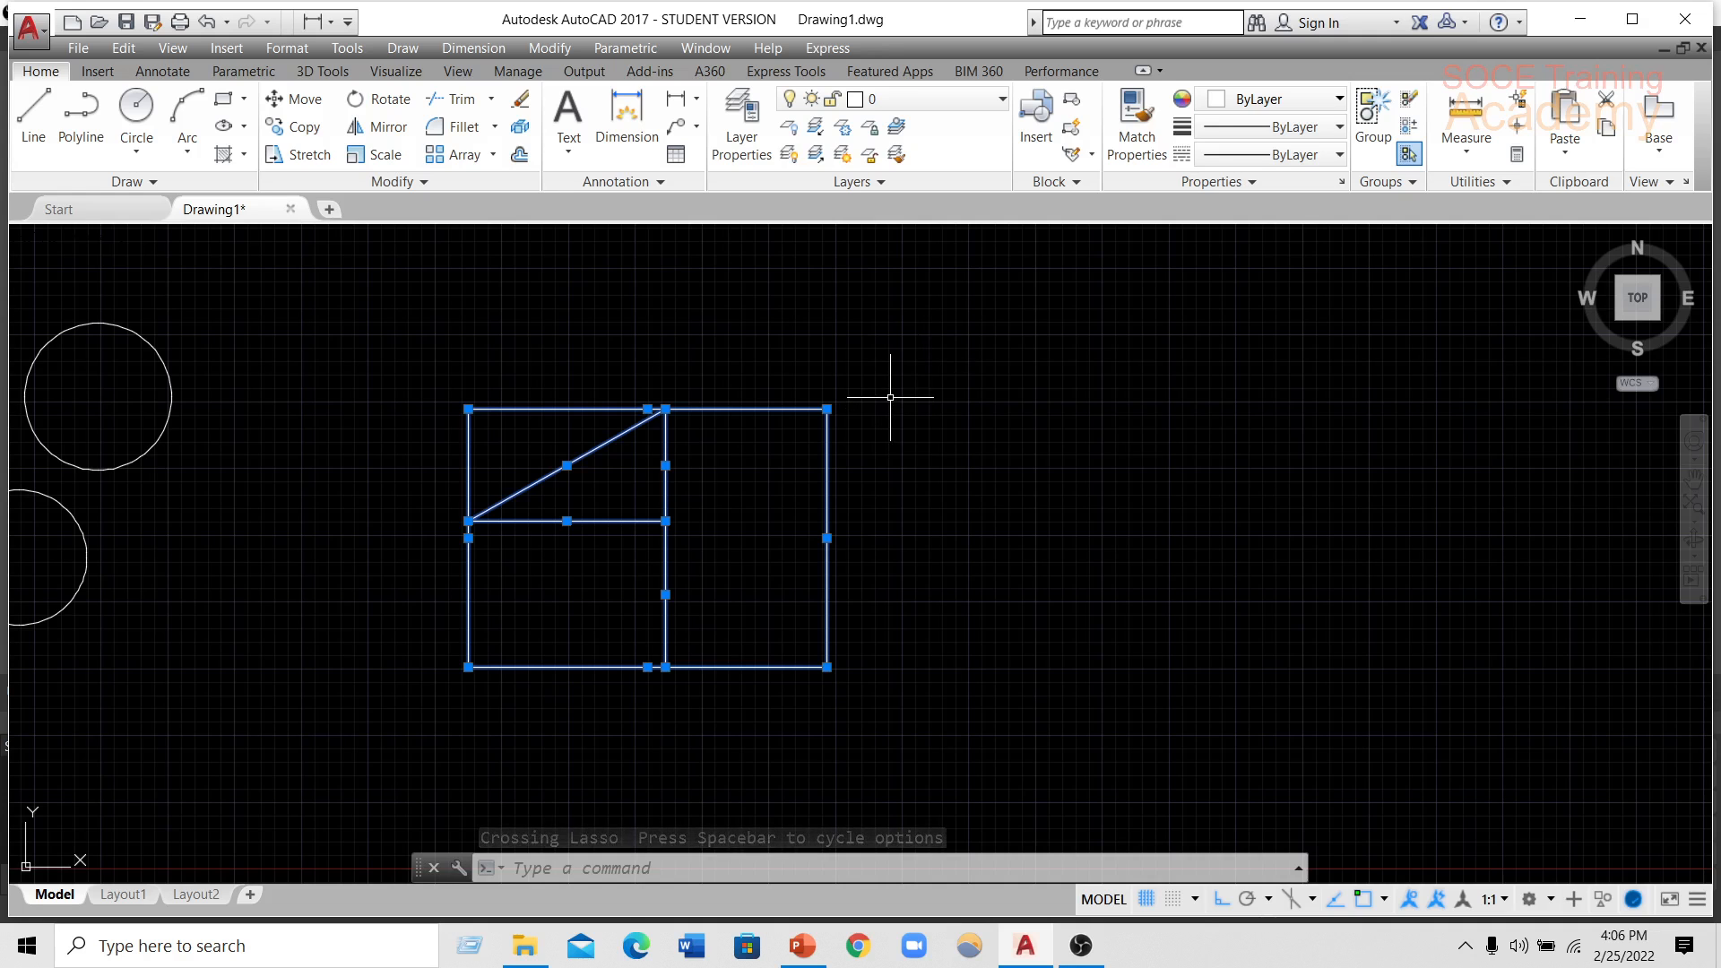
{"action": "key", "text": "Escape"}
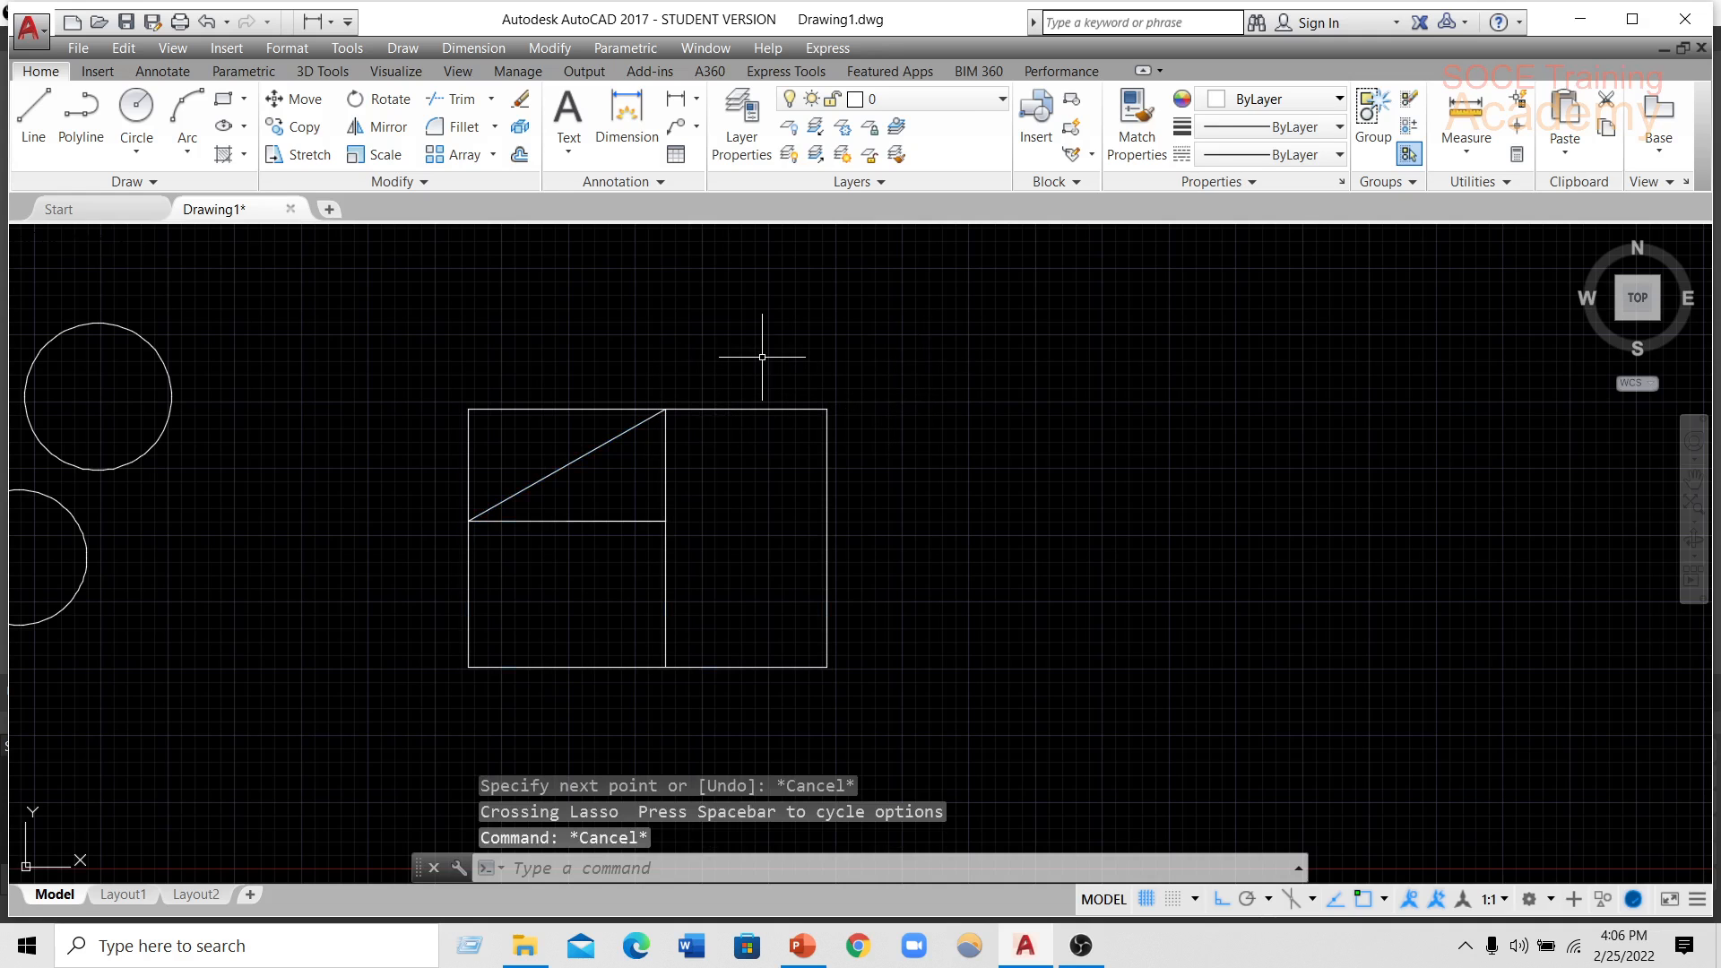
{"action": "left_click", "coordinate": [441, 346]}
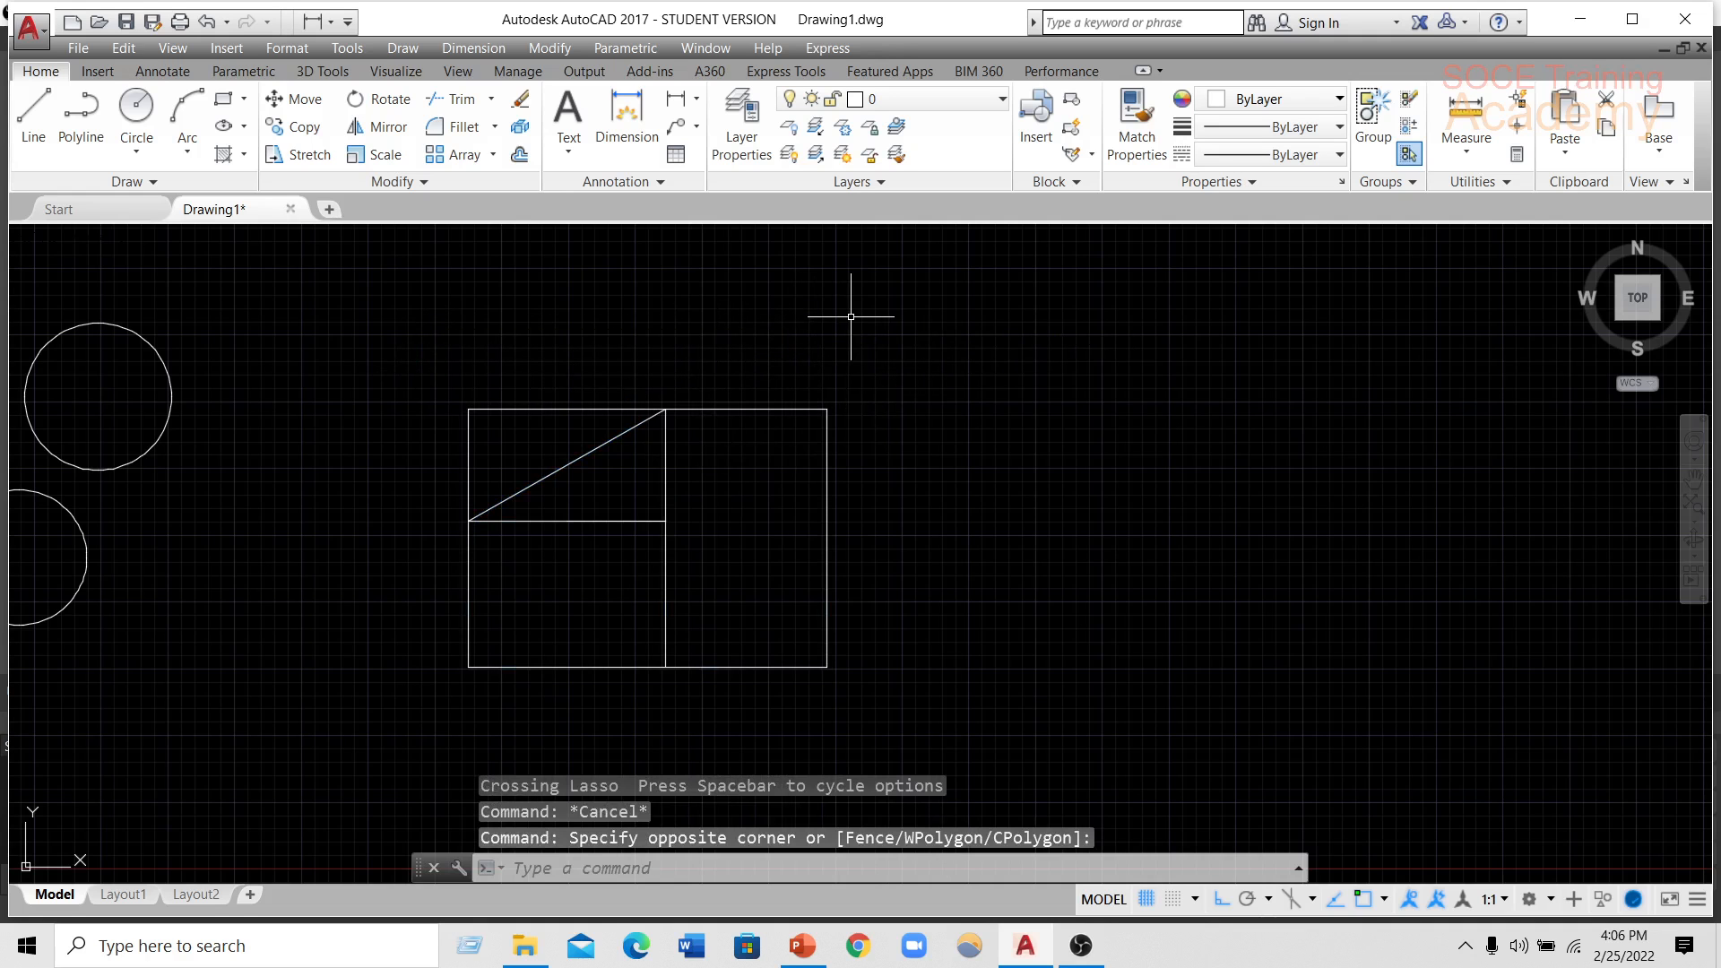
- Group all lines of the subdivided rectangle into a single group
{"action": "type", "text": "g"}
{"action": "key", "text": "Return"}
{"action": "mouse_move", "coordinate": [341, 358]}
{"action": "left_mouse_down"}
{"action": "mouse_move", "coordinate": [335, 445]}
{"action": "mouse_move", "coordinate": [785, 803]}
{"action": "mouse_move", "coordinate": [1040, 722]}
{"action": "mouse_move", "coordinate": [953, 338]}
{"action": "mouse_move", "coordinate": [857, 330]}
{"action": "mouse_move", "coordinate": [853, 372]}
{"action": "left_mouse_up"}
{"action": "key", "text": "Return"}
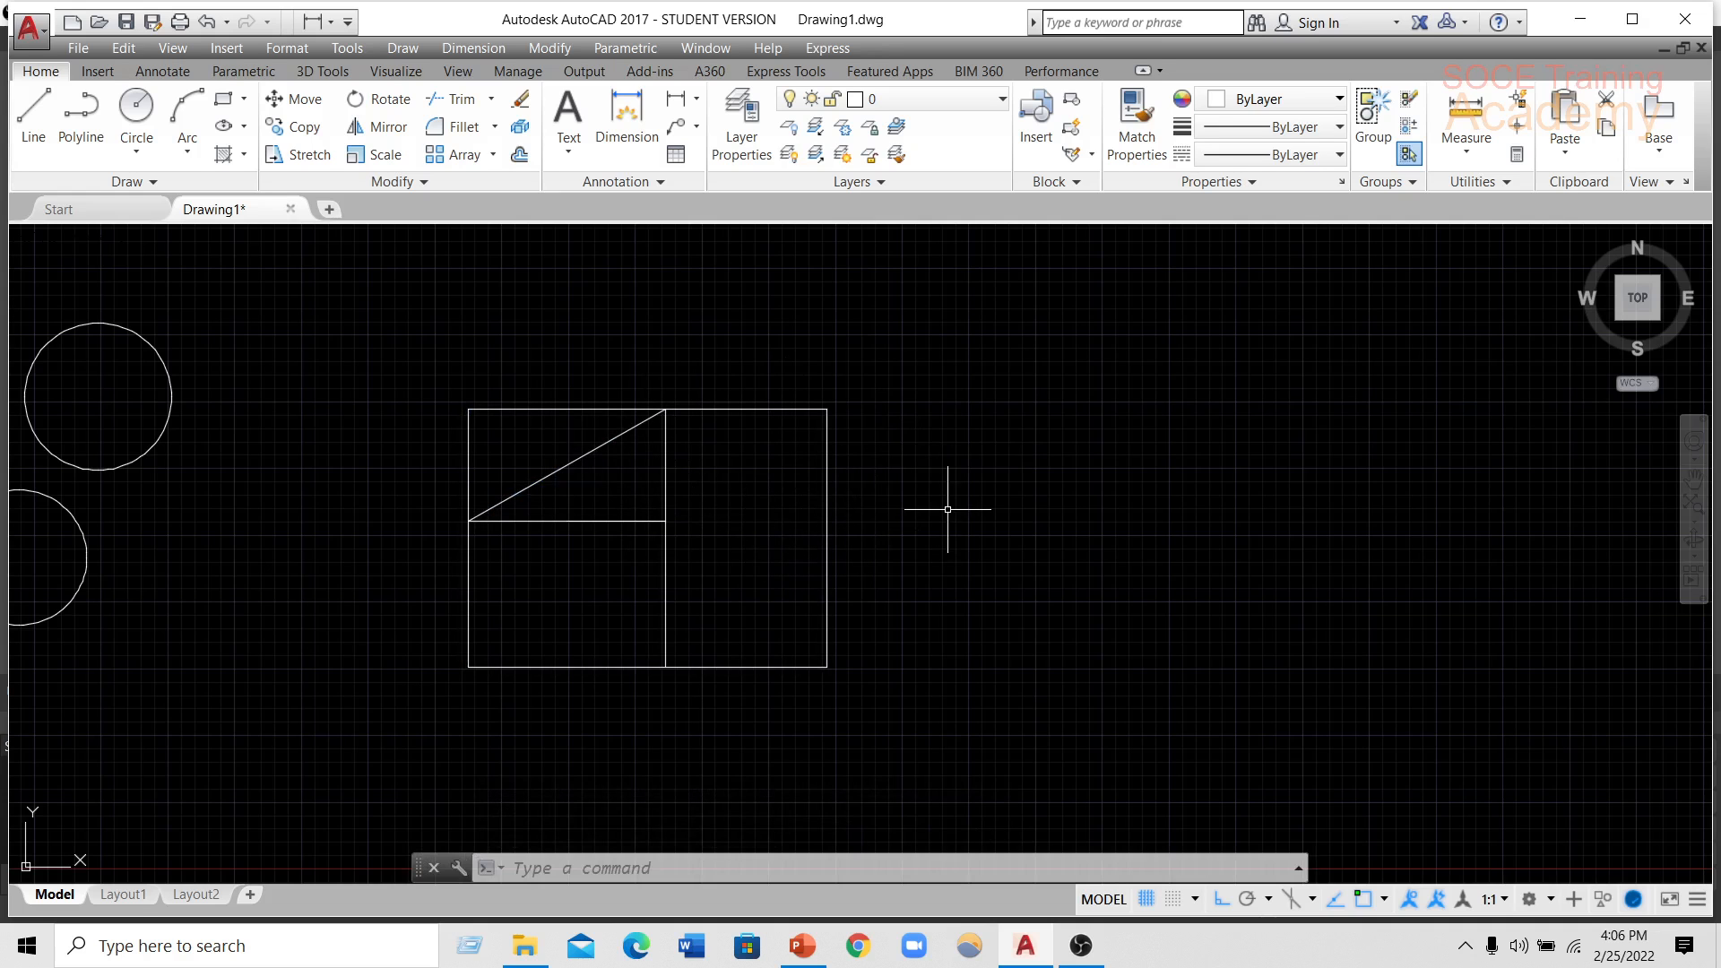
- Move the grouped rectangle a short distance straight up with Ortho on, using the midpoint of its right edge as the base point
{"action": "type", "text": "m"}
{"action": "key", "text": "Return"}
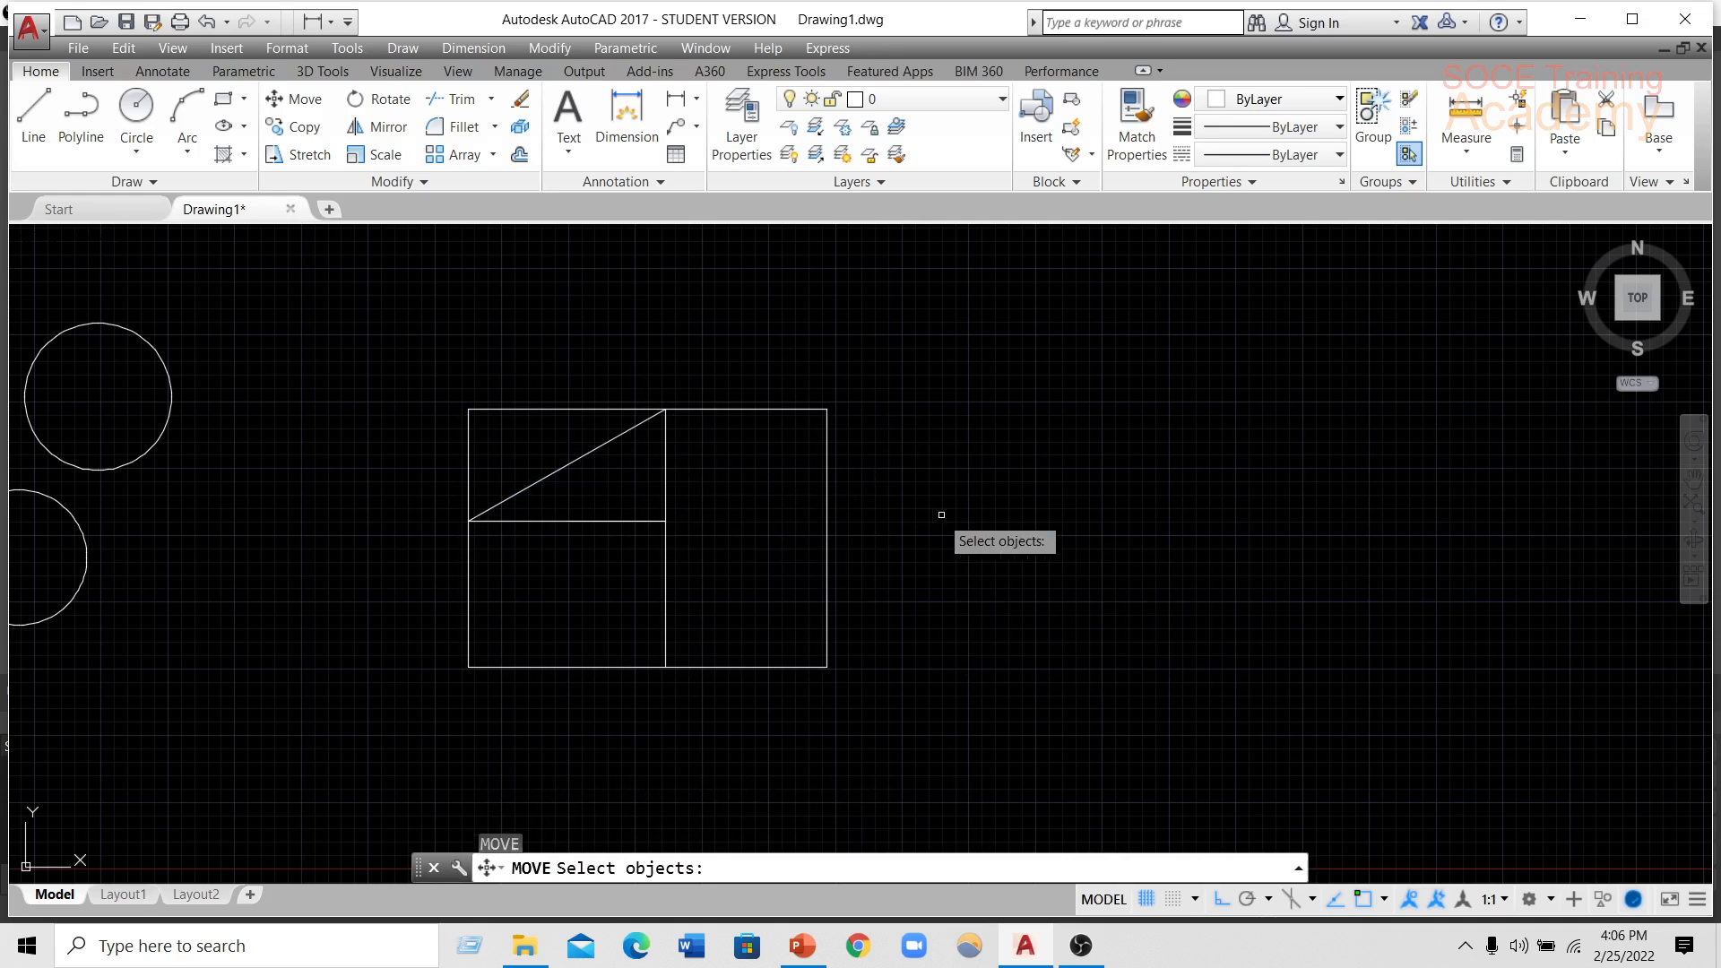
{"action": "left_click", "coordinate": [831, 505]}
{"action": "key", "text": "Return"}
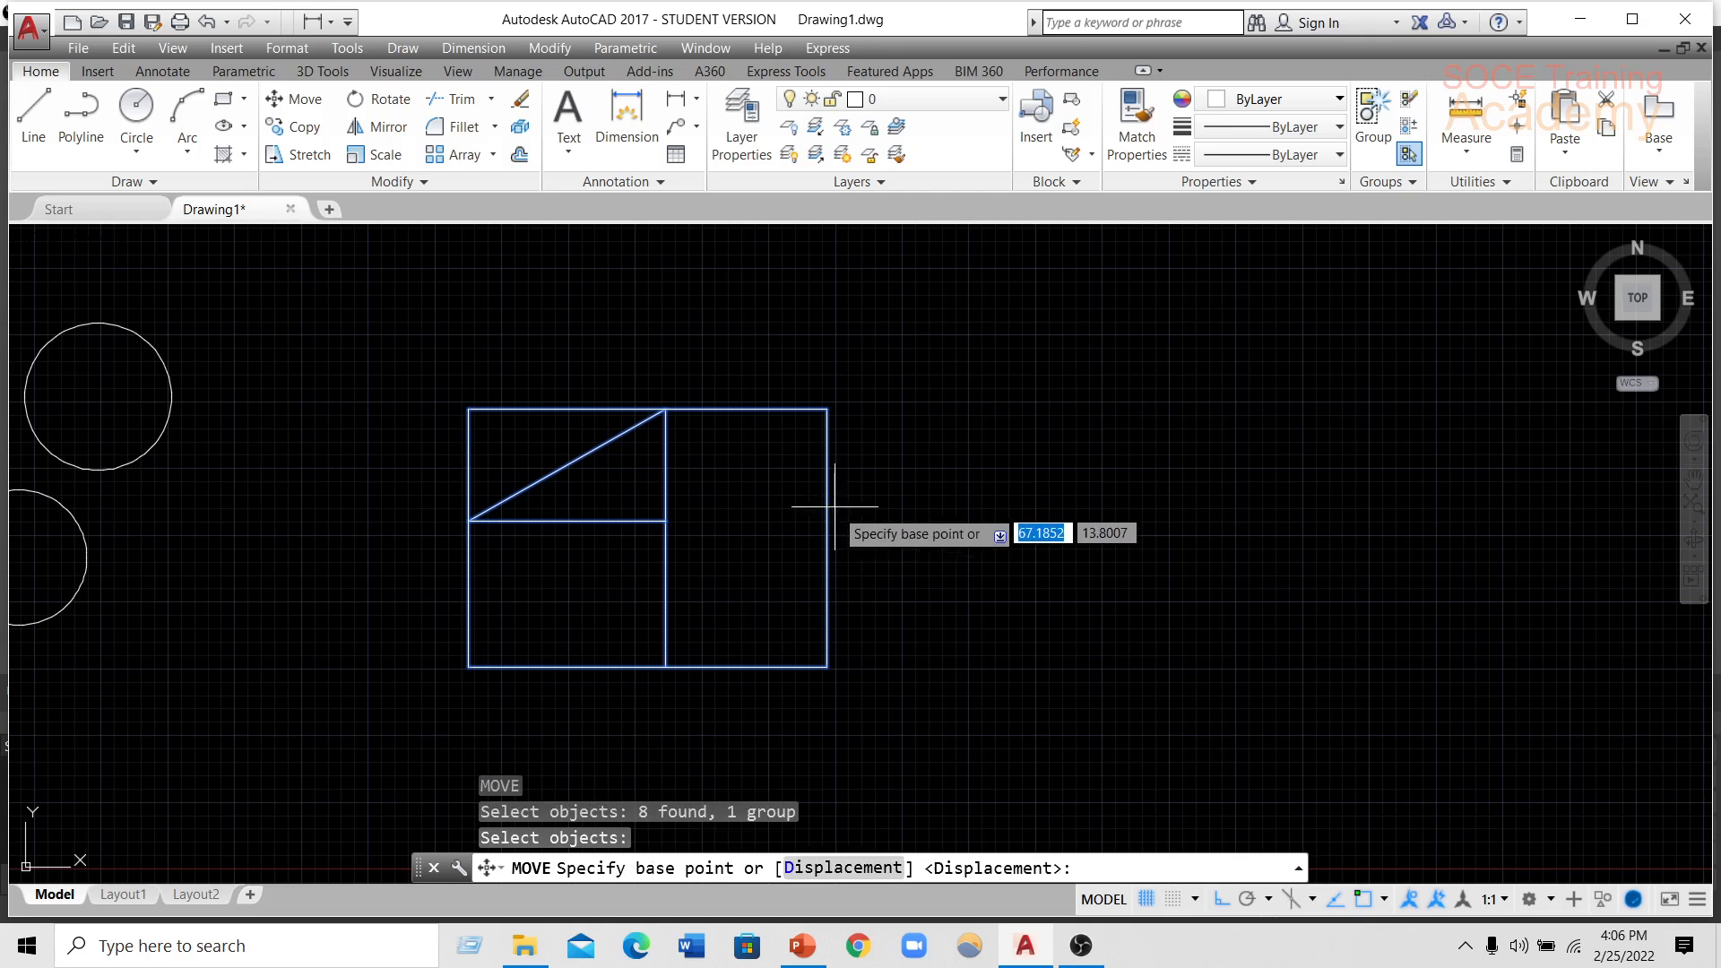
{"action": "left_click", "coordinate": [827, 538]}
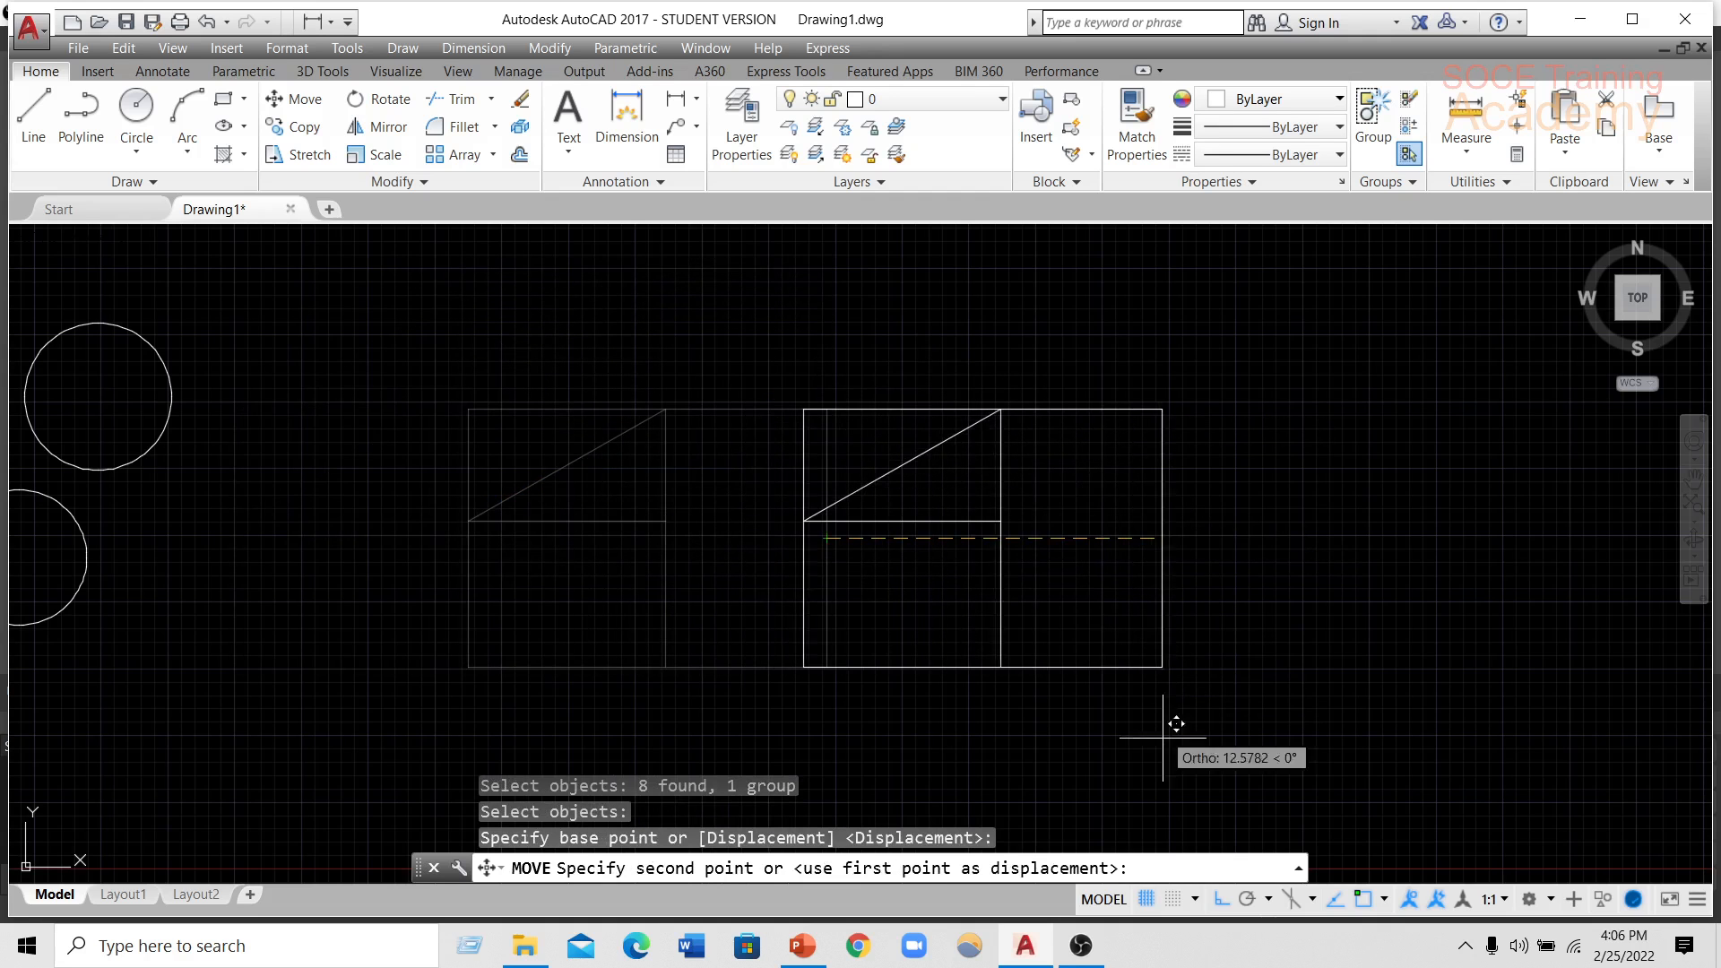
{"action": "left_click", "coordinate": [1220, 899]}
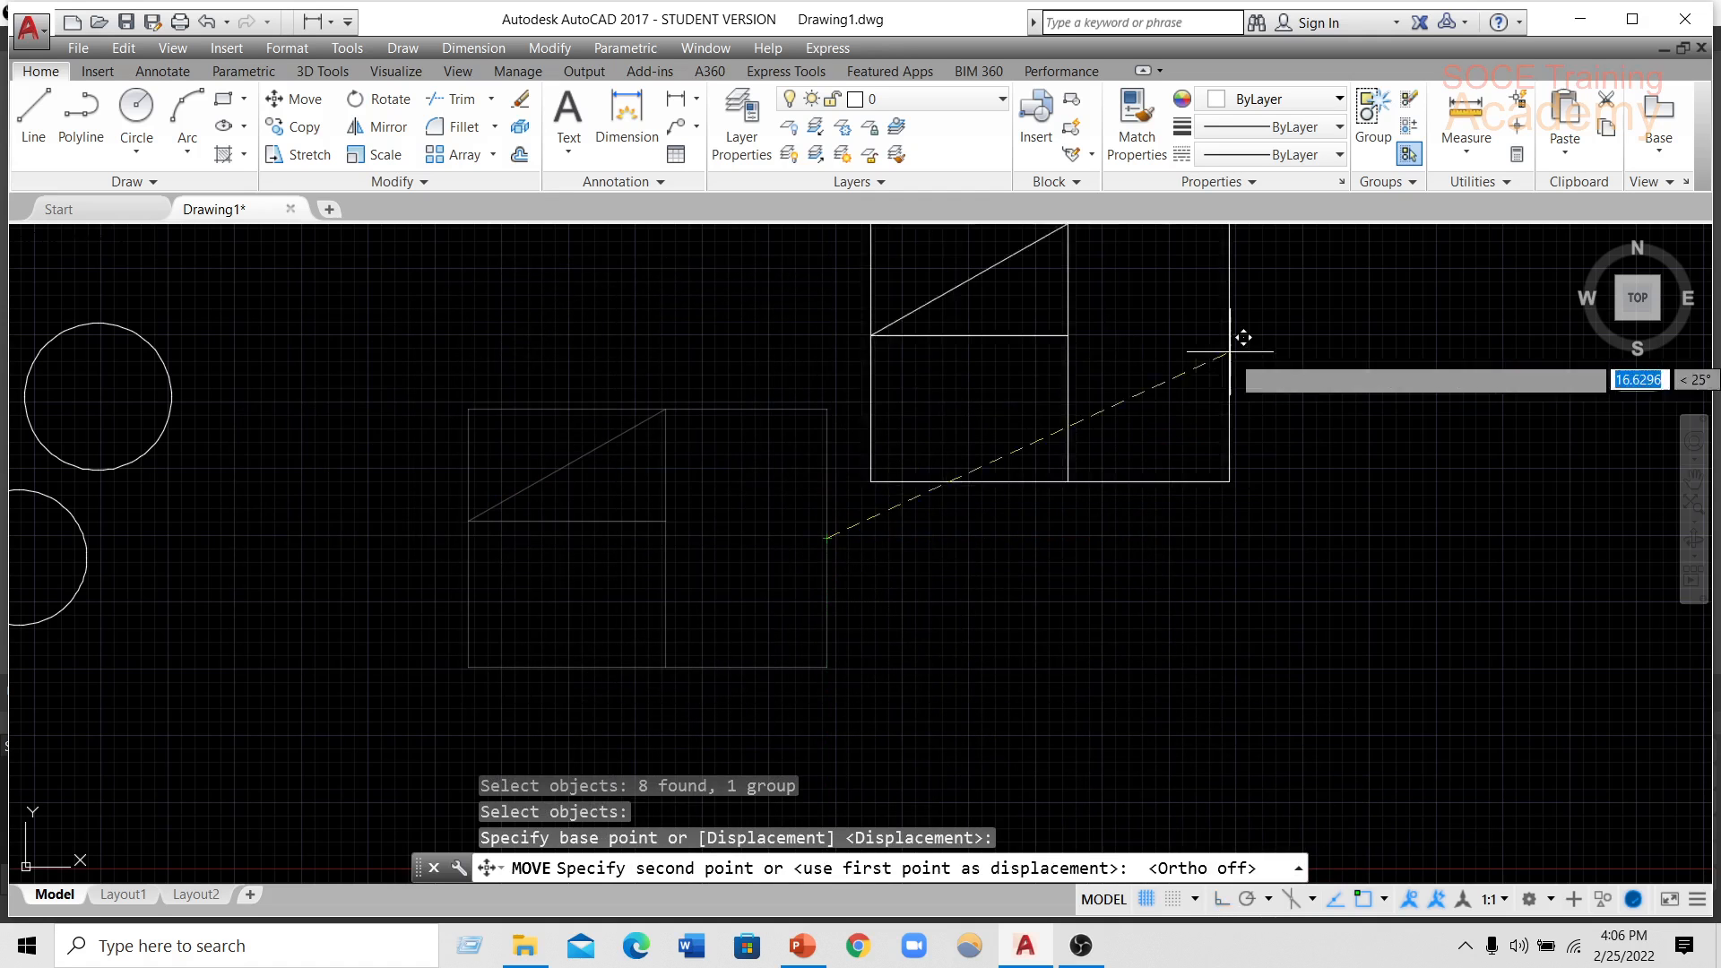
{"action": "left_click", "coordinate": [1221, 899]}
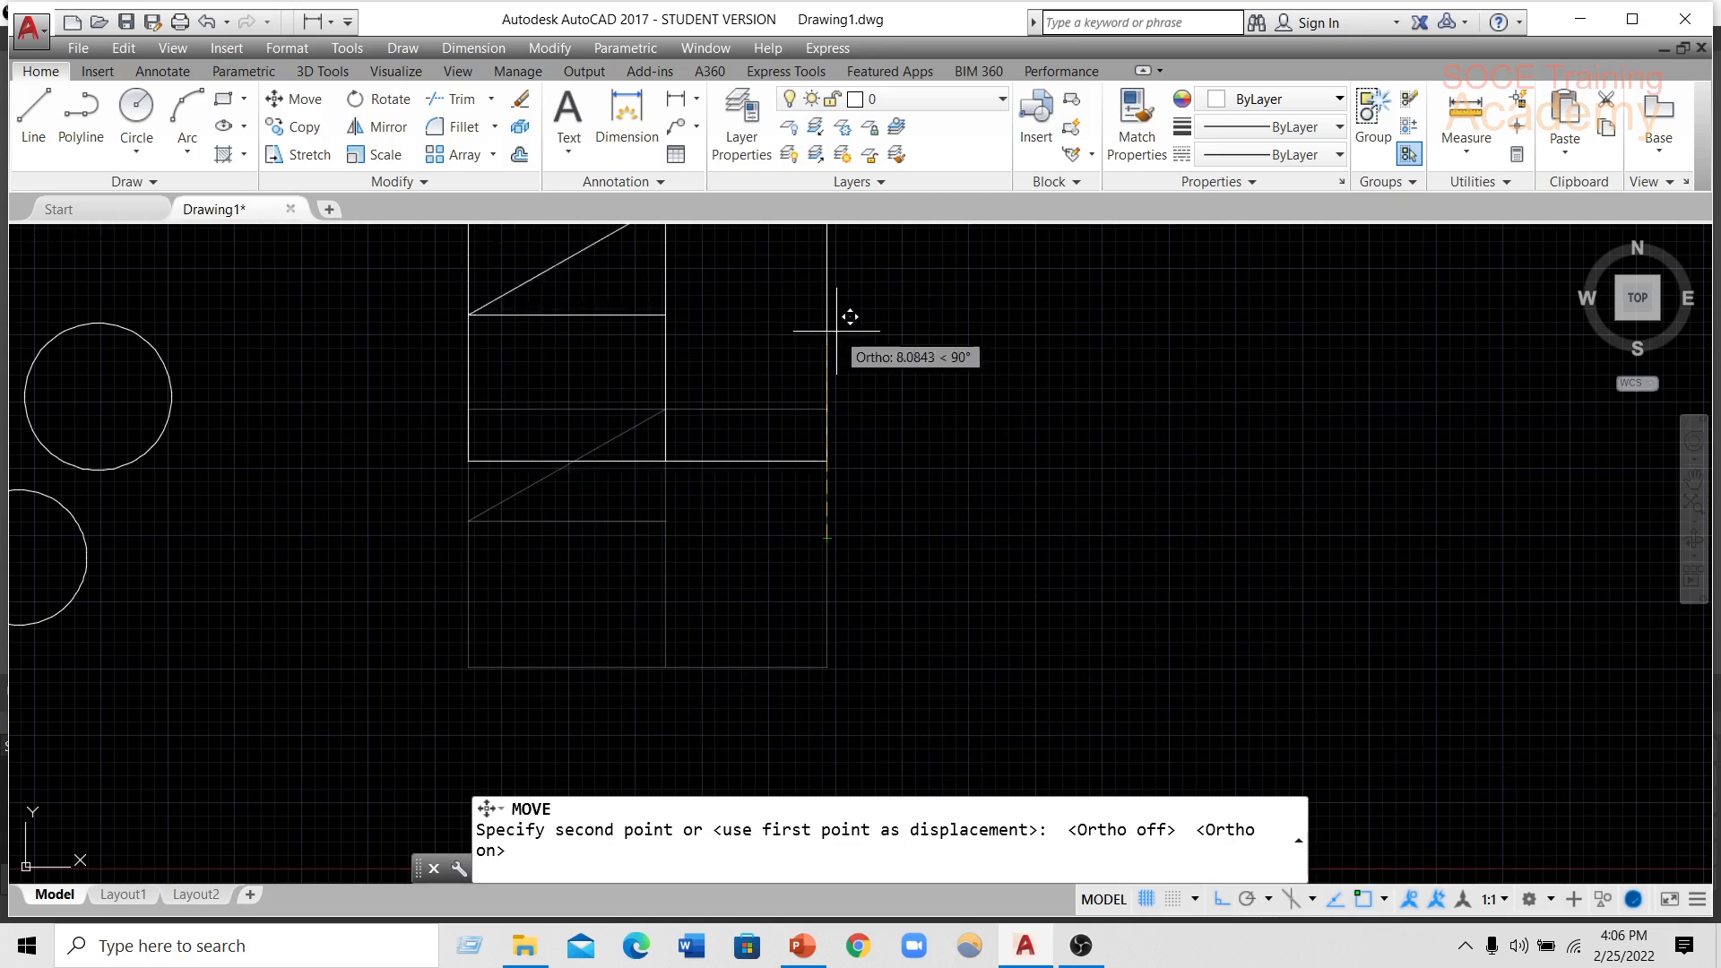
{"action": "left_click", "coordinate": [842, 442]}
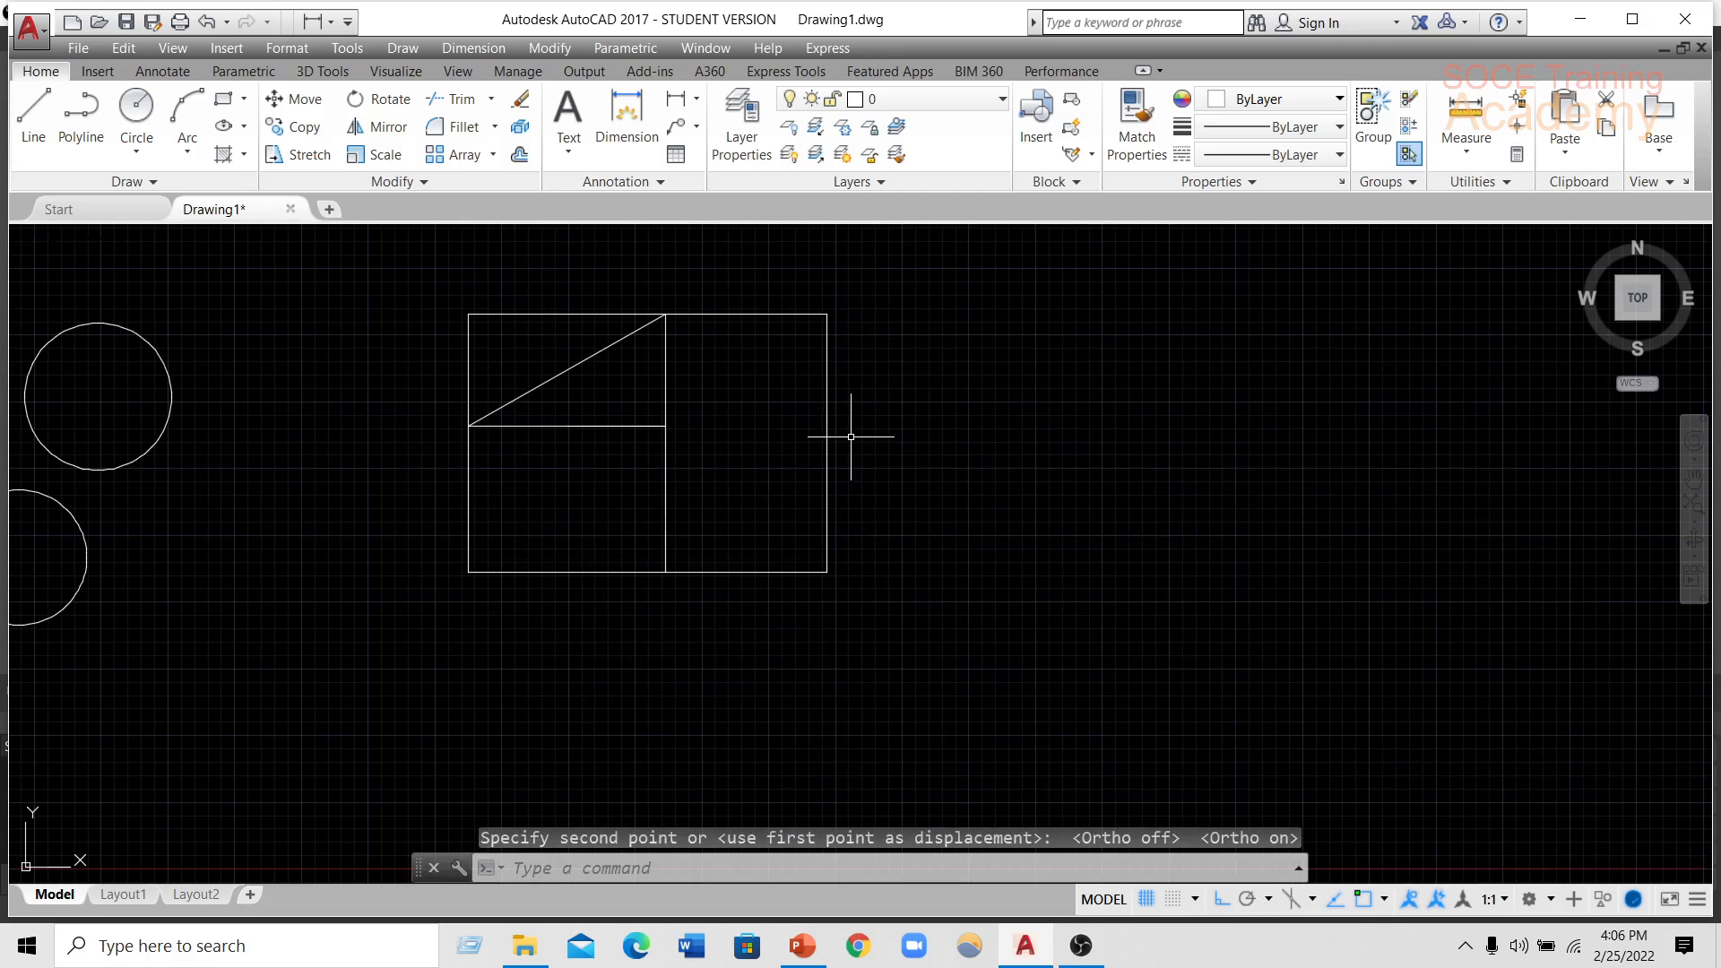